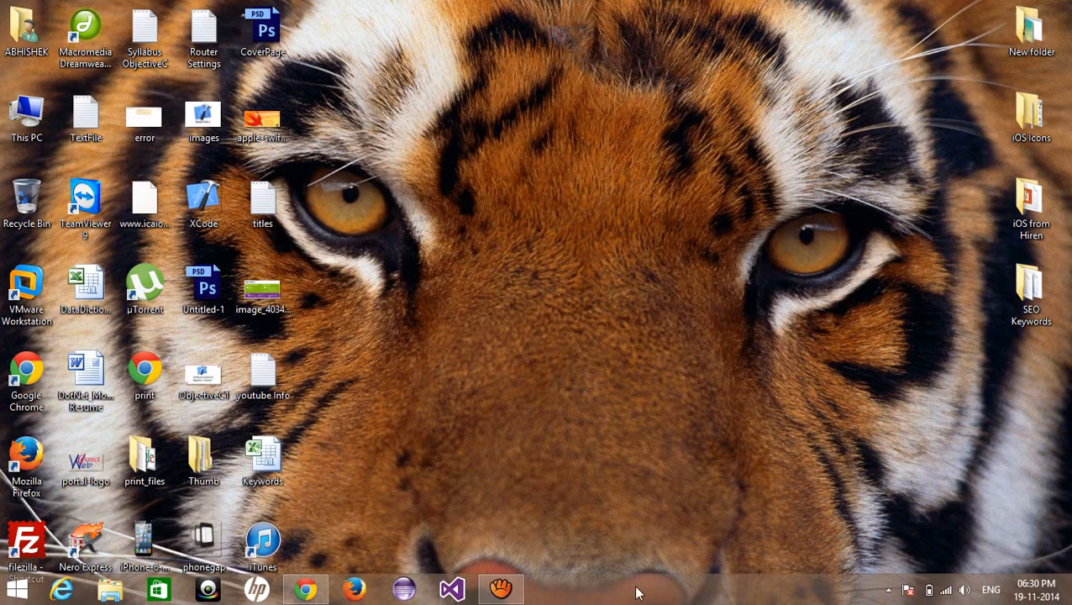
Restore the Chrome window showing the webboostings.blogspot.in 'DotNet Core is now Open Source' post
click(307, 595)
scroll(420, 393, down, 3)
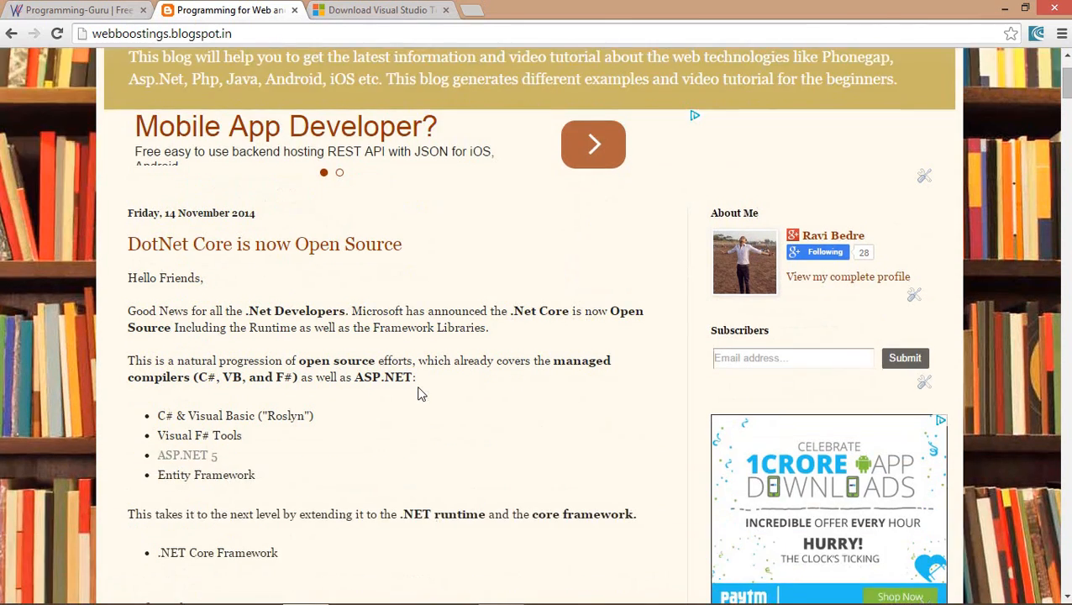
scroll(420, 394, down, 1)
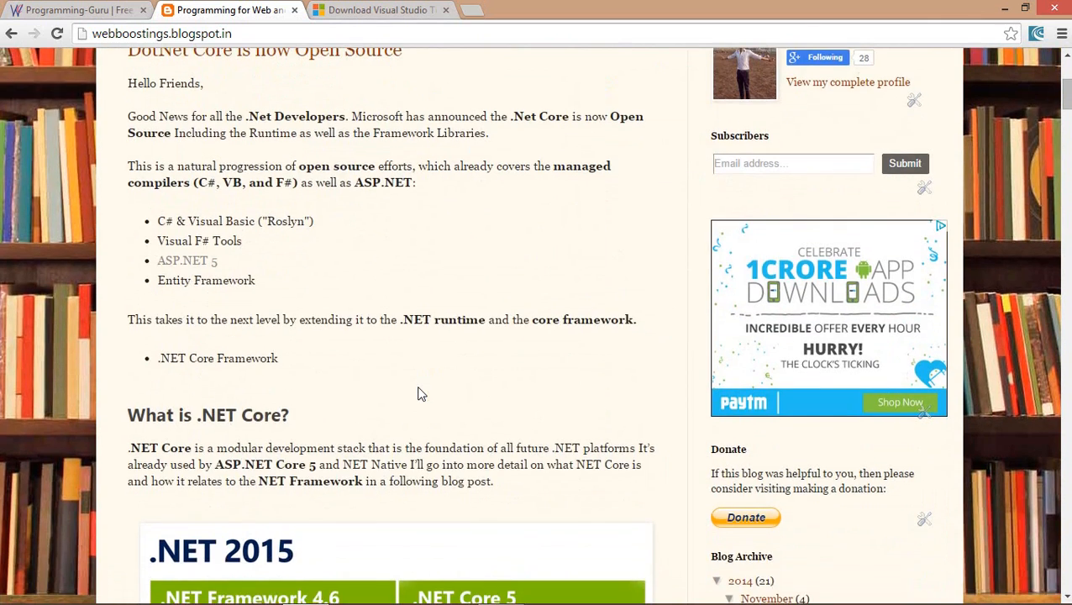
scroll(419, 395, up, 4)
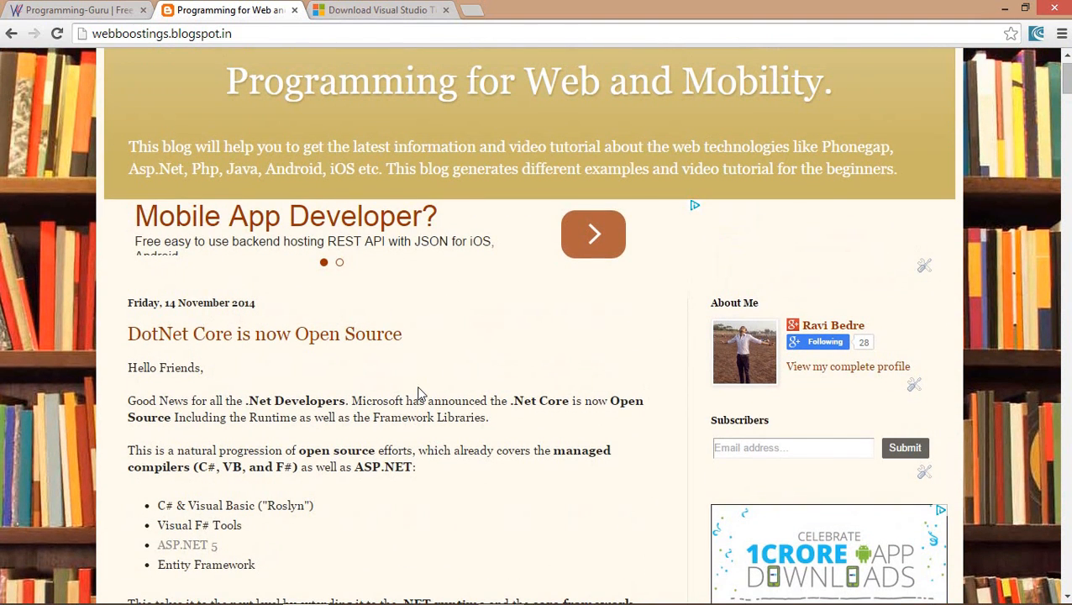
scroll(421, 393, down, 5)
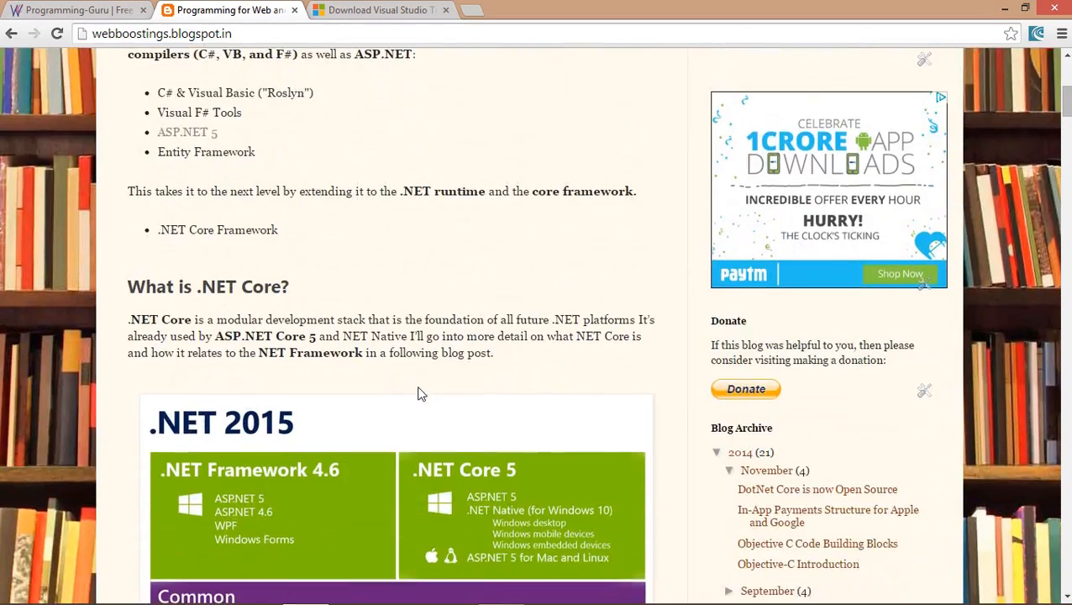
scroll(420, 394, down, 1)
scroll(420, 394, down, 1)
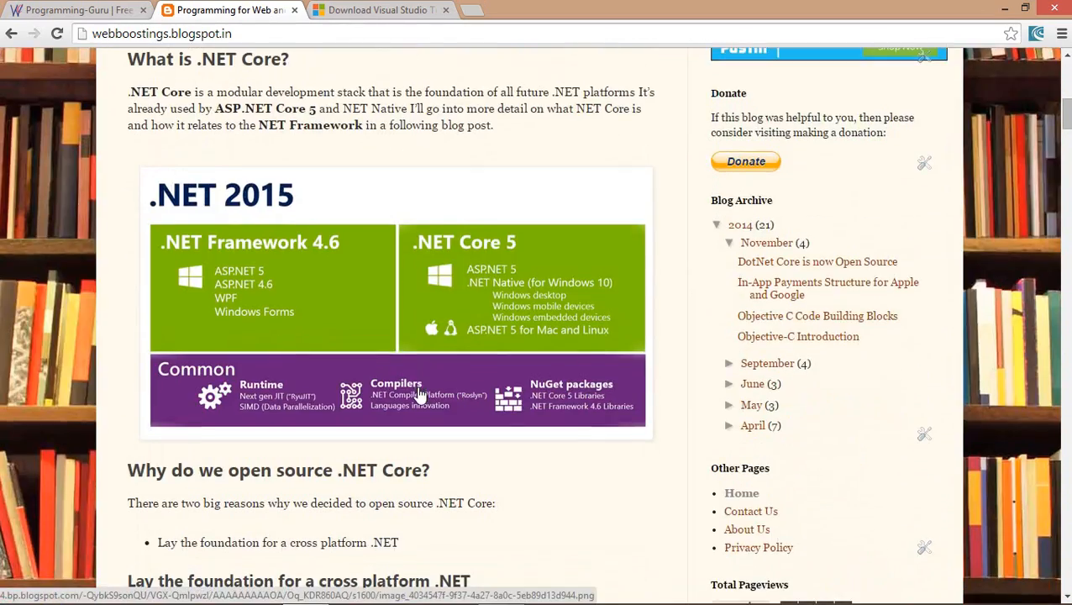
scroll(419, 394, down, 2)
scroll(419, 394, up, 2)
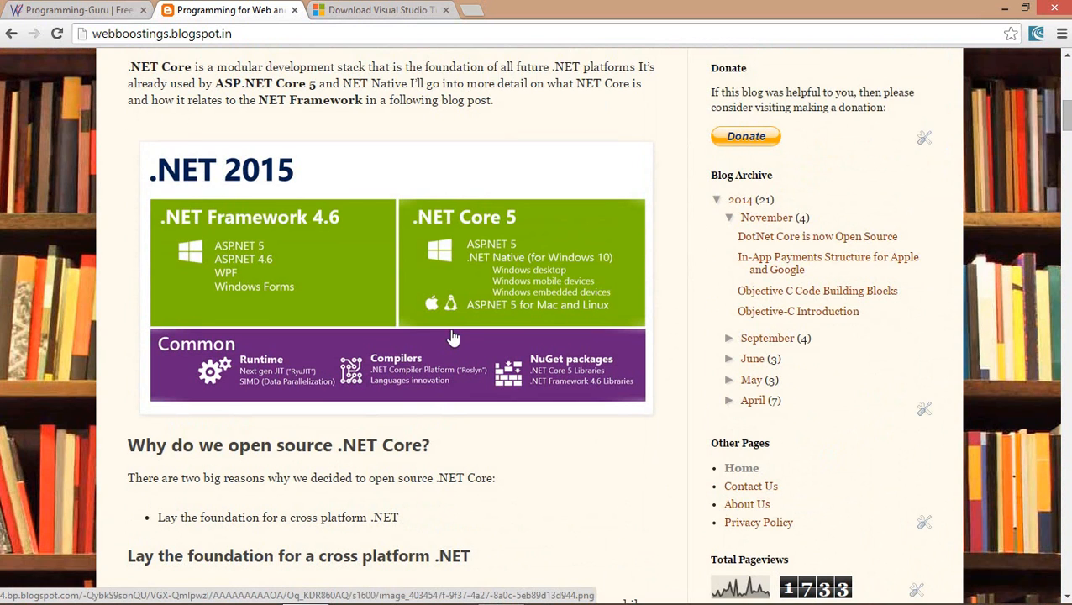
scroll(452, 337, down, 1)
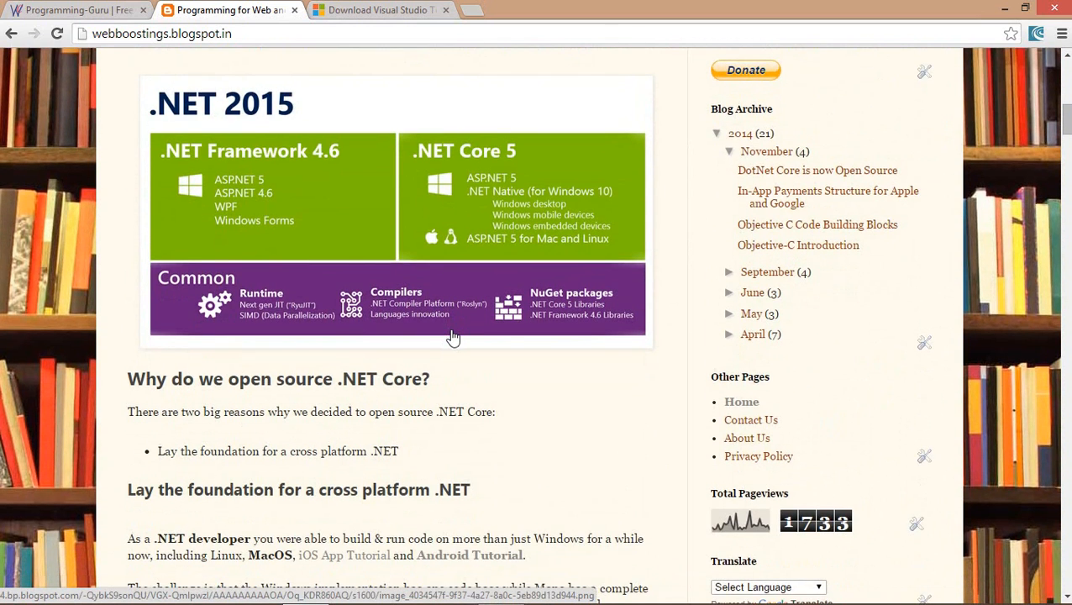
scroll(453, 337, down, 2)
scroll(452, 332, down, 2)
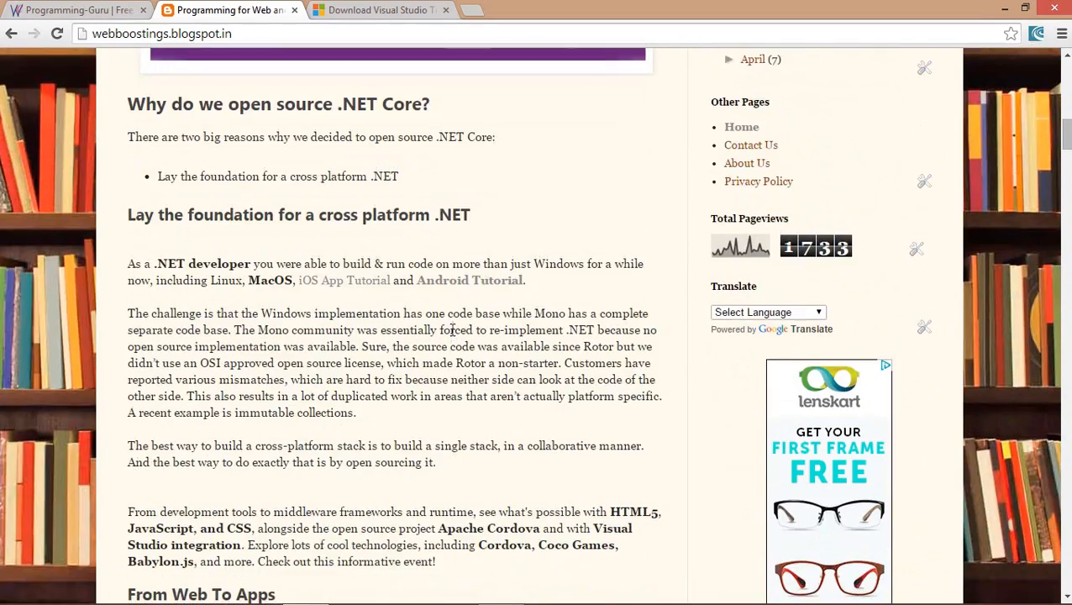
scroll(452, 330, down, 1)
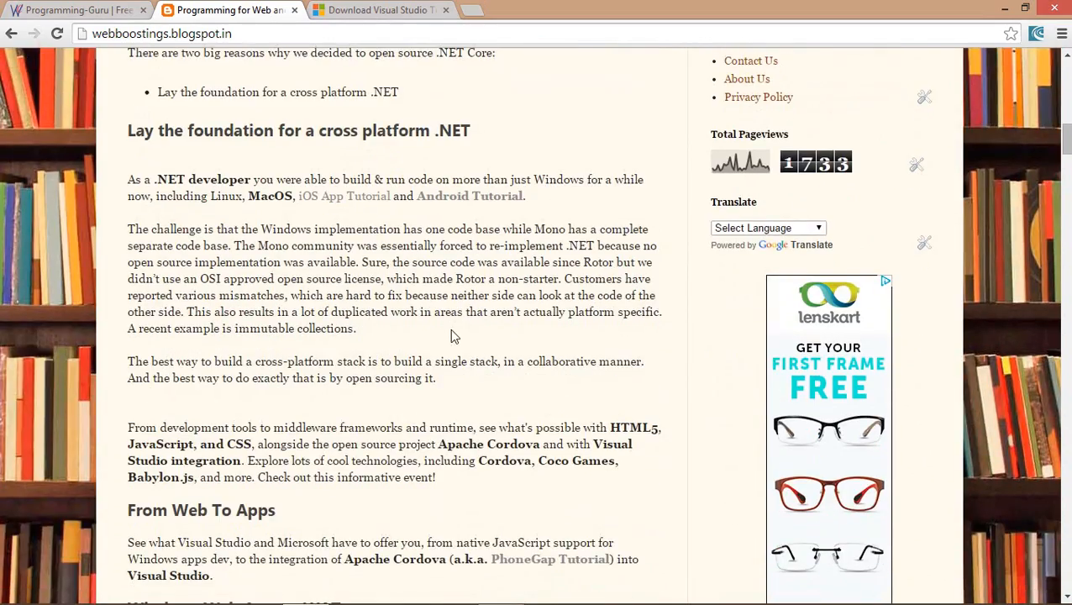
scroll(451, 336, down, 10)
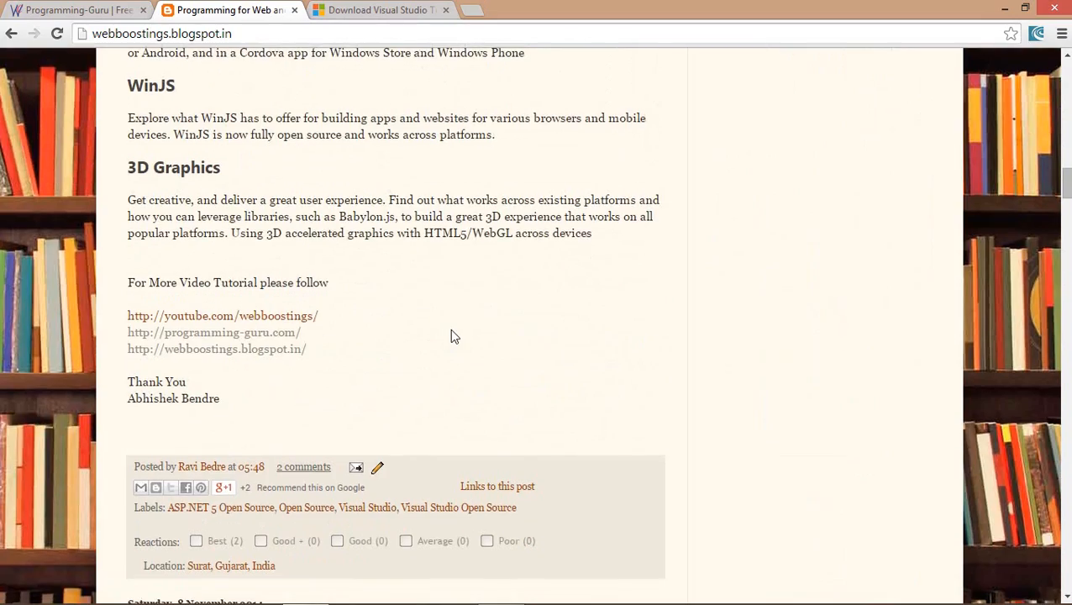
scroll(451, 336, up, 16)
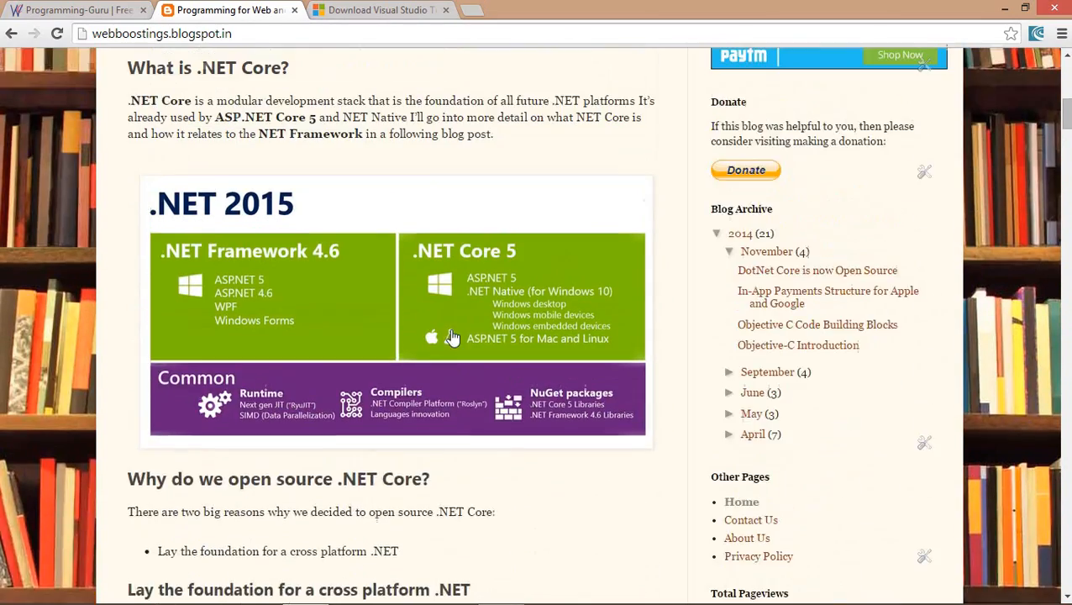
scroll(451, 336, up, 2)
scroll(451, 334, down, 2)
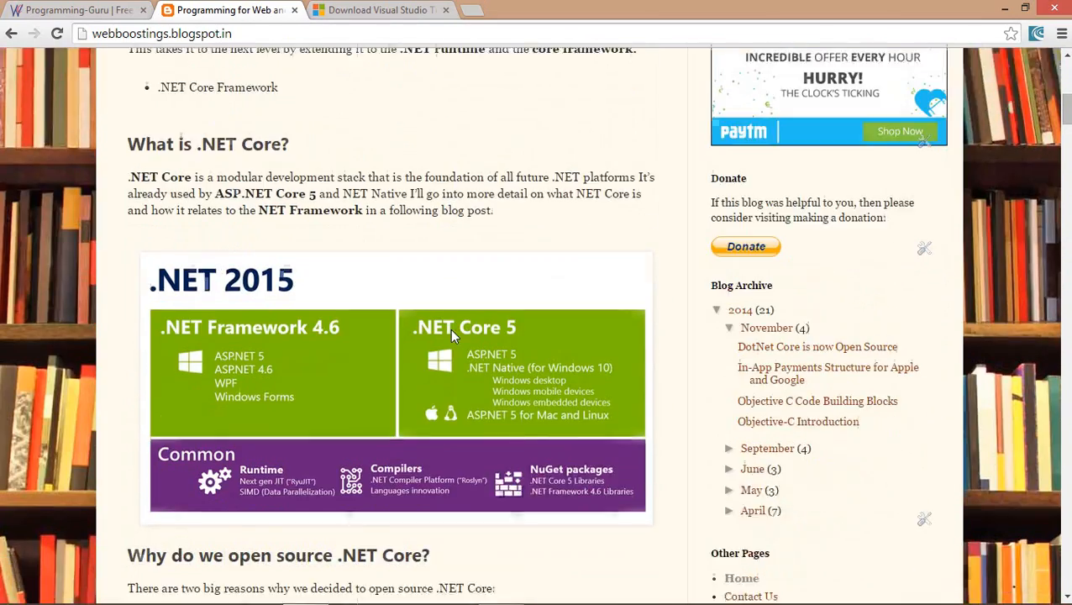
scroll(451, 335, down, 2)
scroll(451, 335, up, 7)
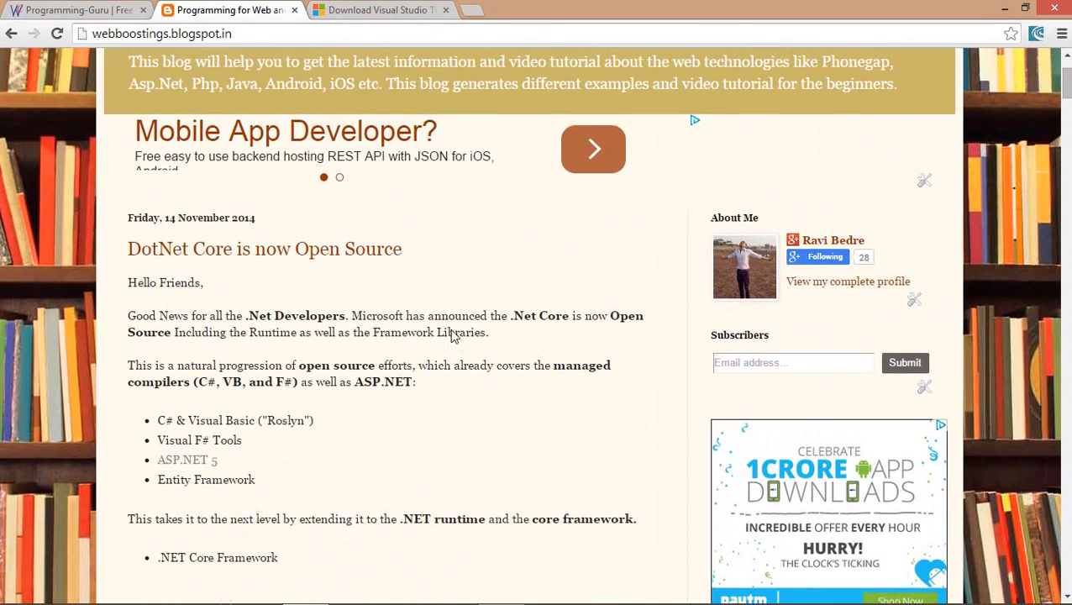
scroll(451, 334, up, 1)
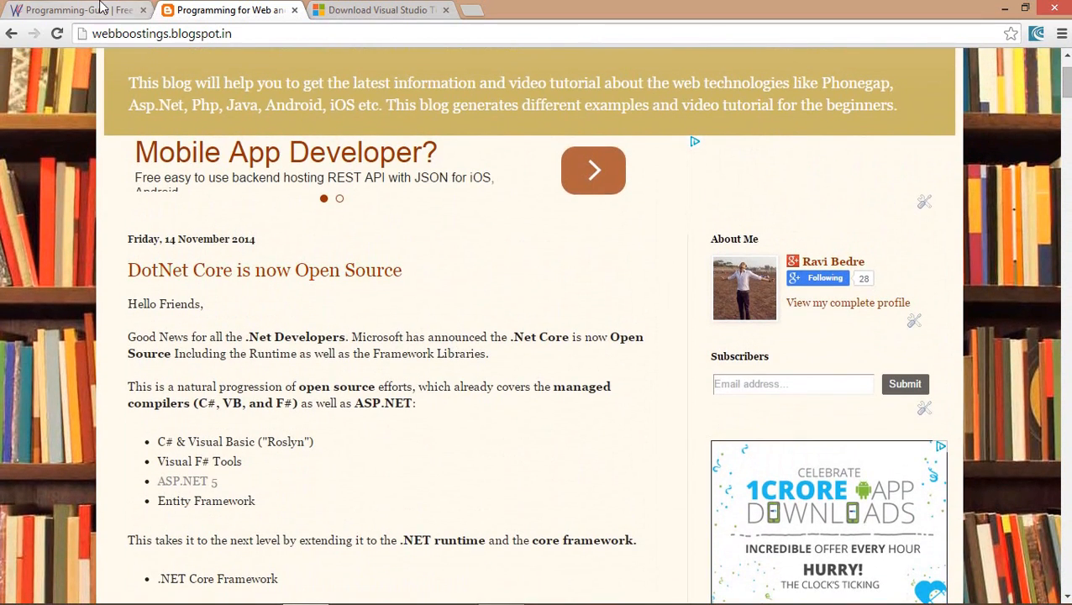
Switch to the Programming-Guru site tab
click(100, 8)
scroll(143, 258, down, 1)
scroll(144, 258, up, 1)
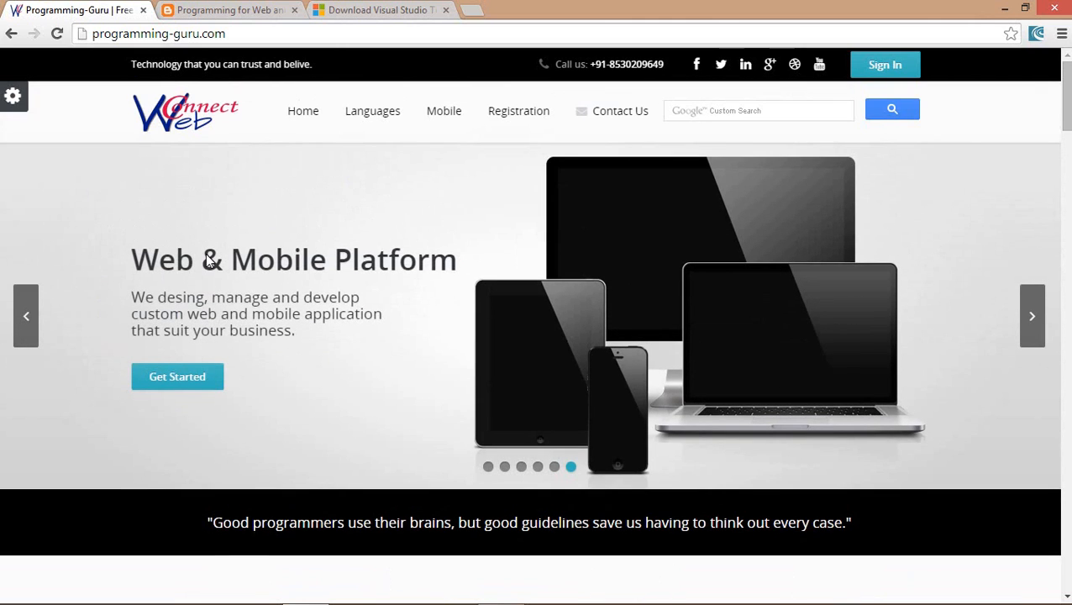
Open iOS Tutorials under Mobile > iOS Development and scroll through the iPhone examples list
mouse_move(460, 113)
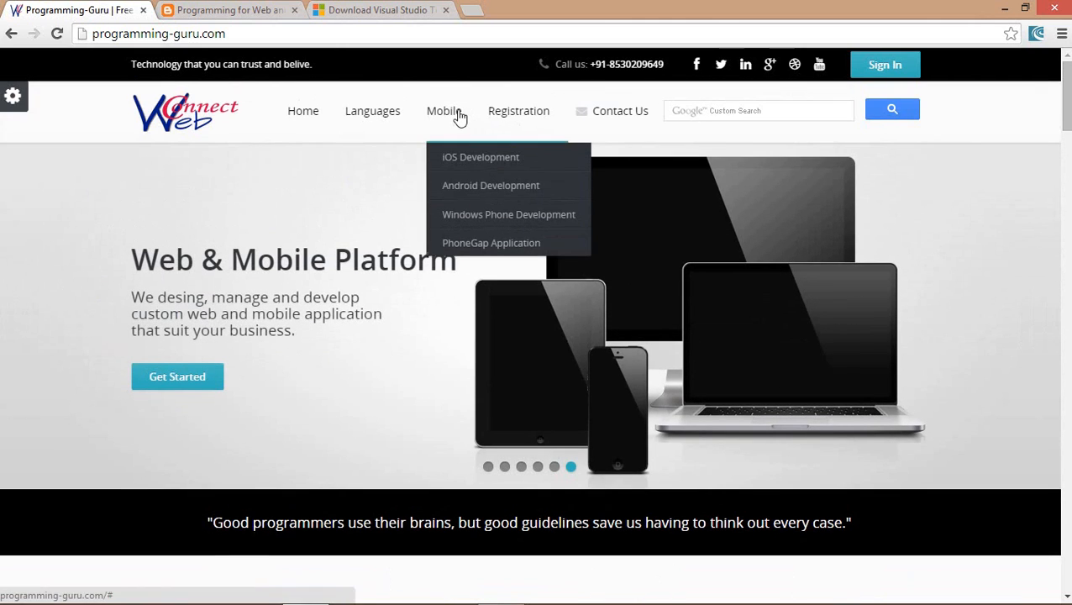
mouse_move(471, 166)
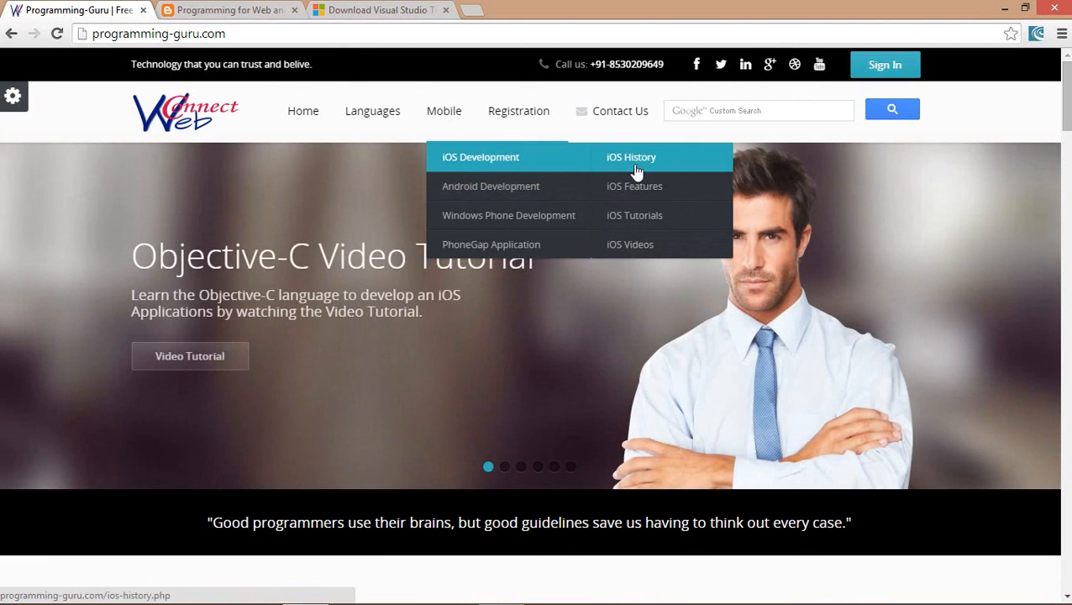
click(647, 220)
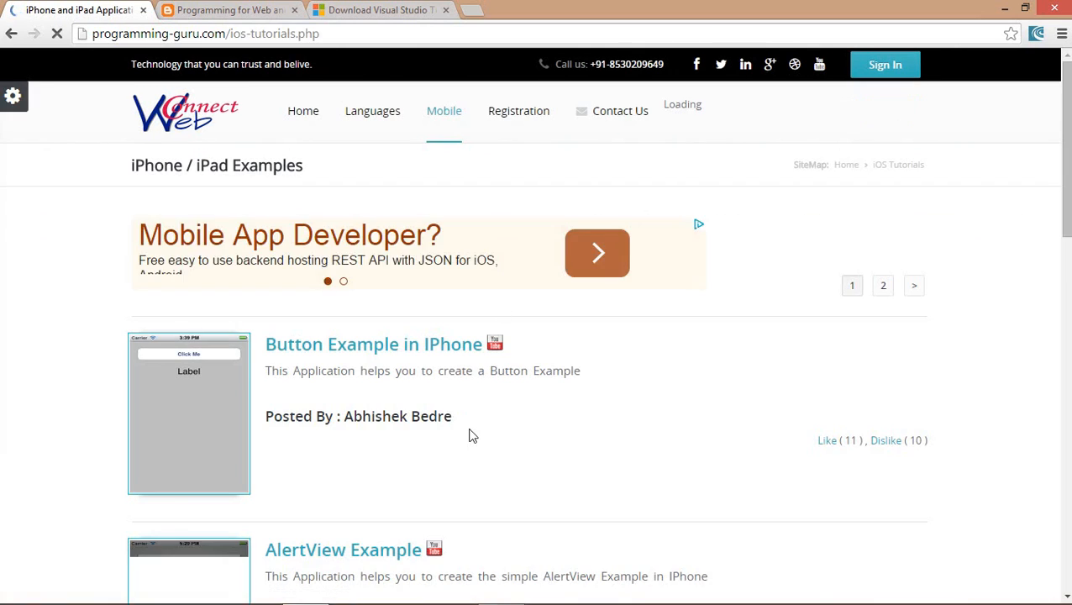
scroll(471, 436, down, 2)
scroll(470, 435, down, 7)
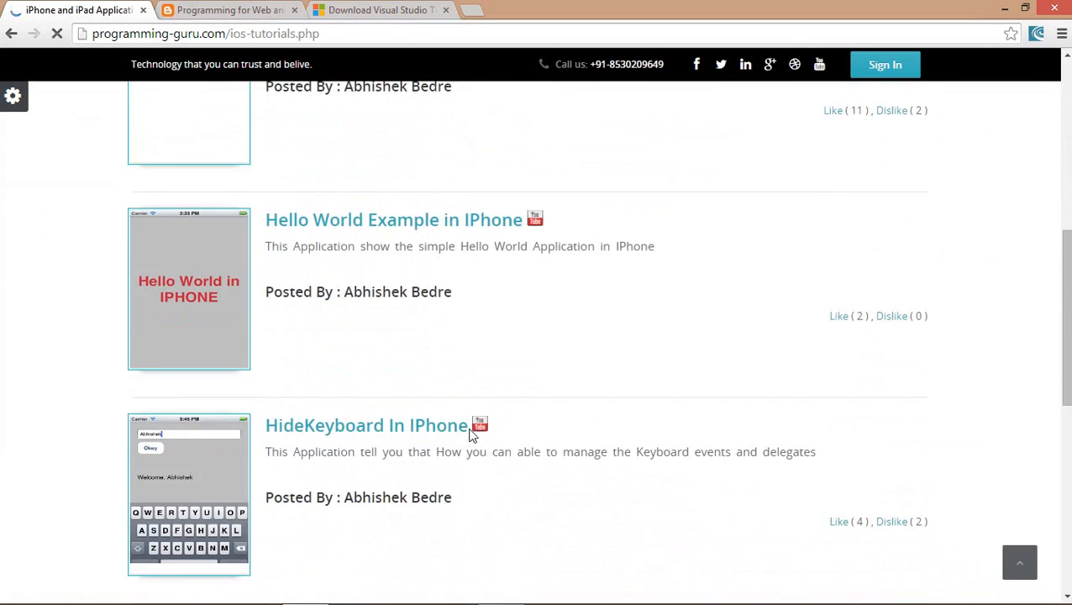
scroll(470, 433, down, 3)
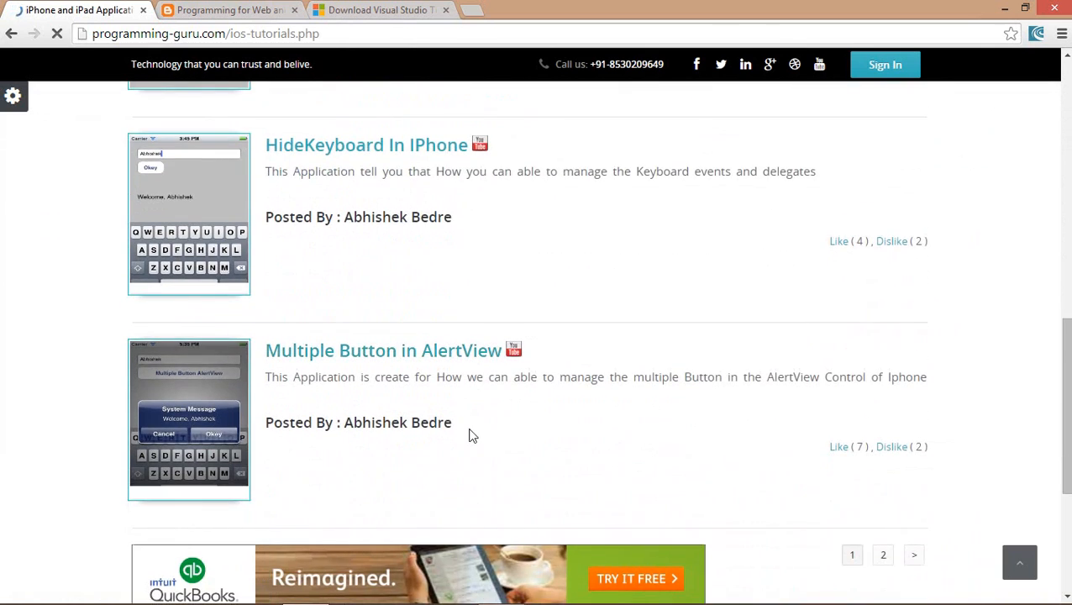
scroll(567, 198, up, 11)
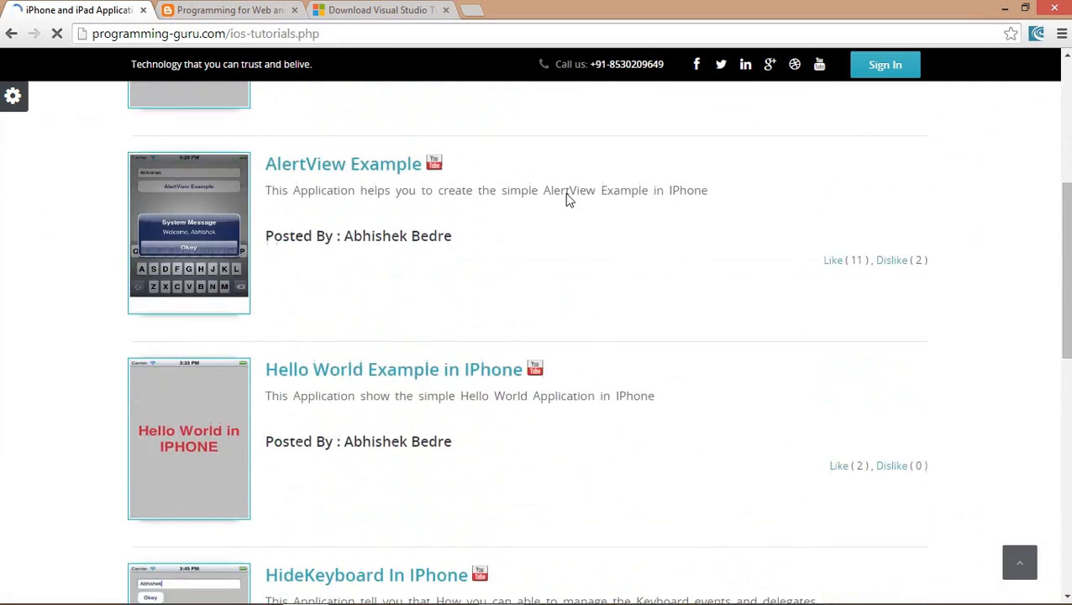
Go to the Visual Studio download page tab, opening and discarding a new tab
click(388, 9)
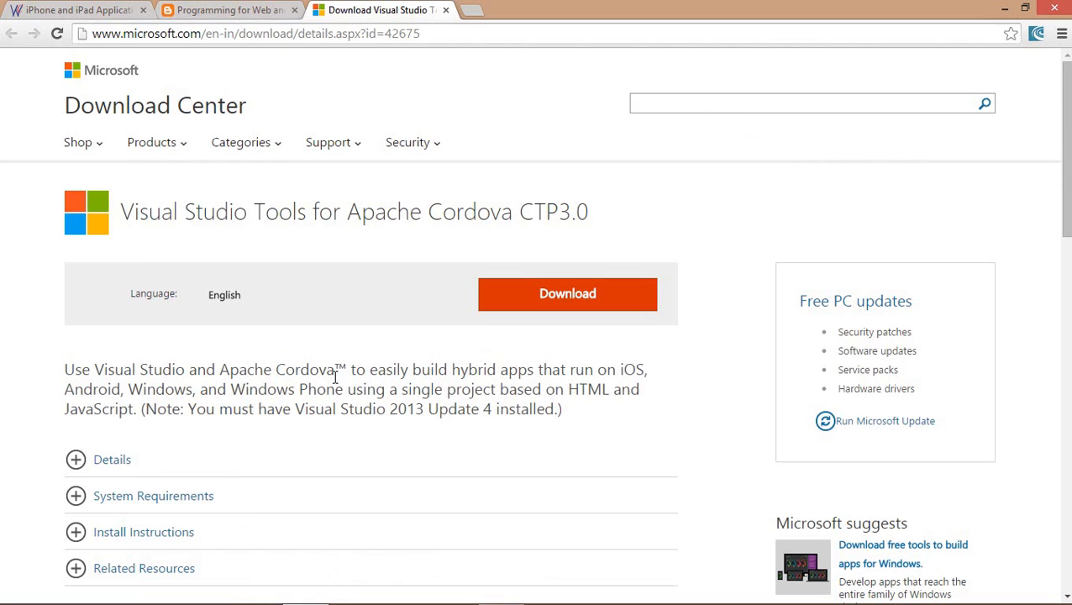
click(474, 11)
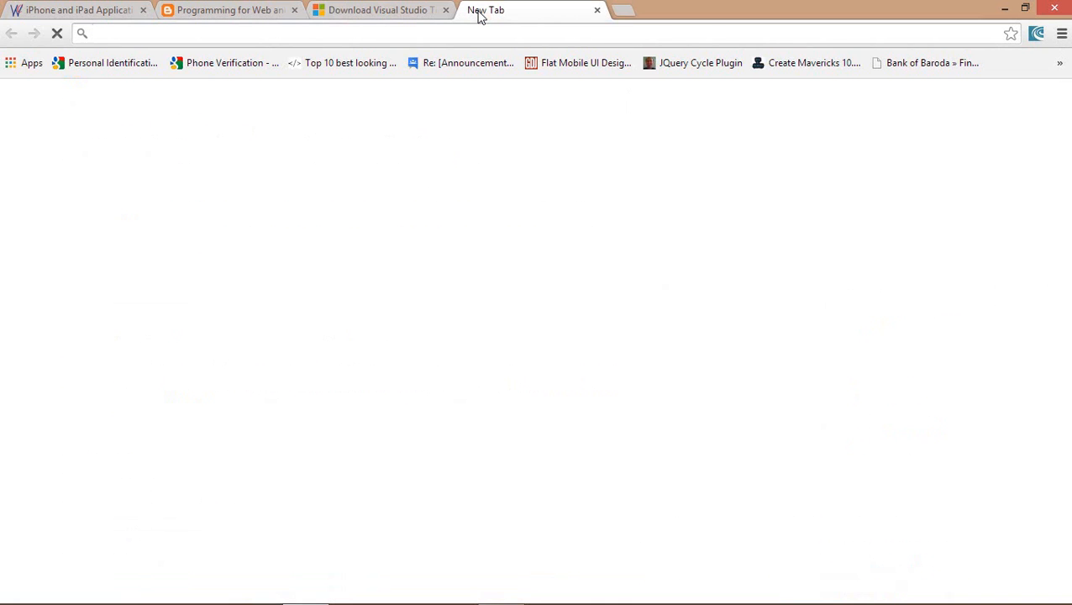
text(cro)
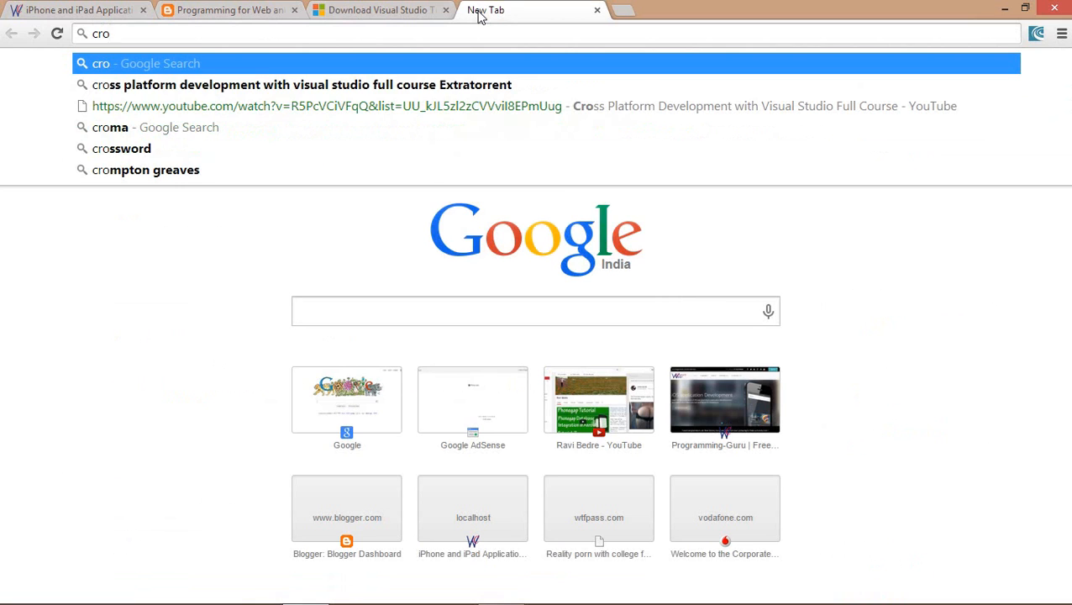
click(598, 10)
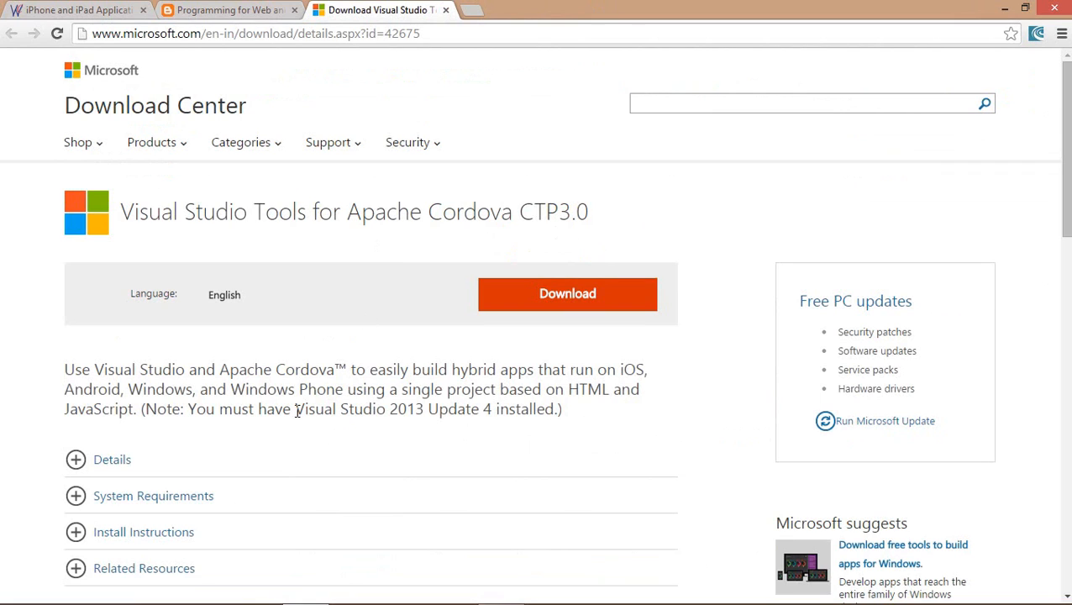
Highlight the 'Visual Studio 2013 Update 4' note and the page URL, then clear the selections
drag(297, 412, 493, 408)
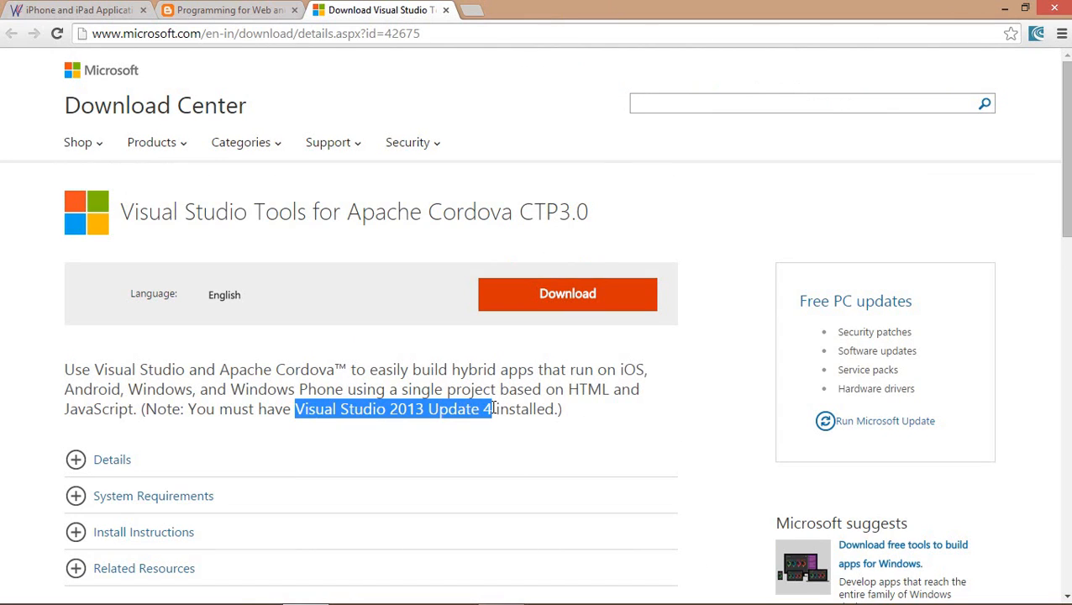
drag(490, 410, 329, 203)
click(320, 37)
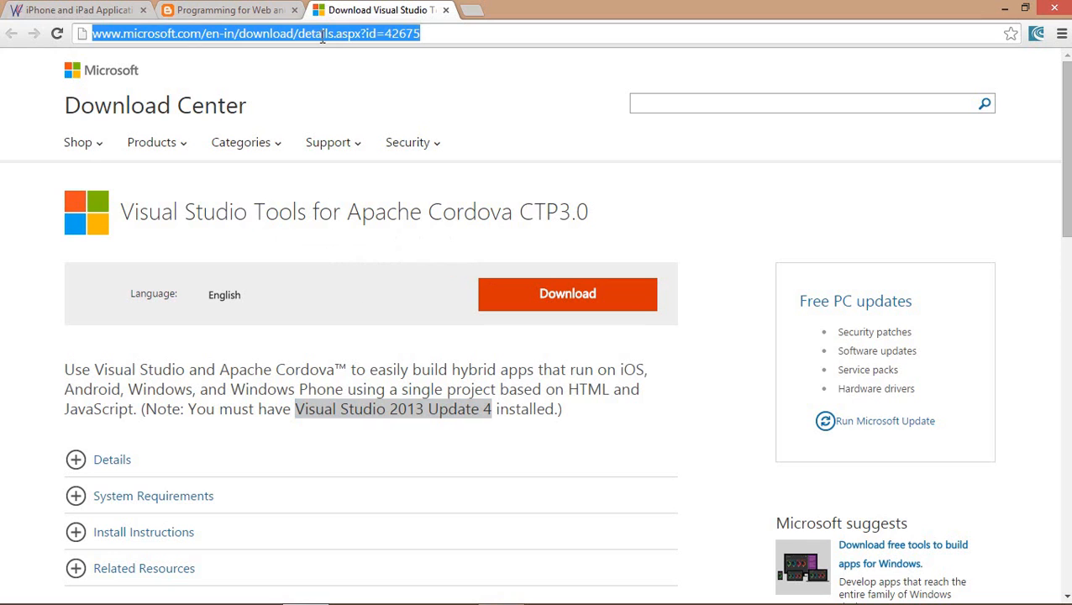
click(387, 370)
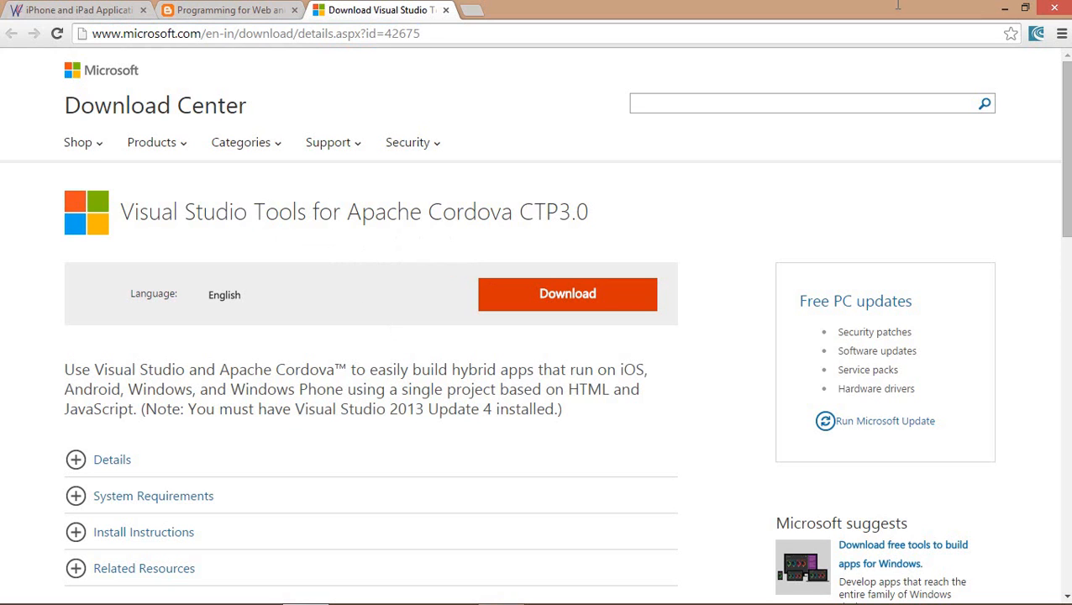
Minimize the browser and open the Software Collection (E:) drive from This PC
click(1005, 7)
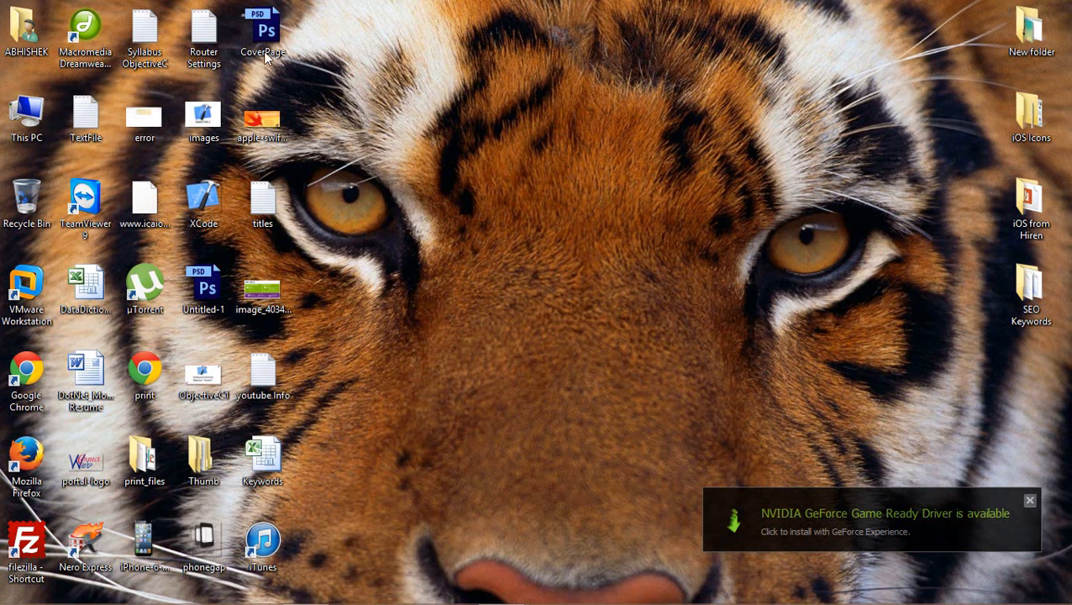
double_click(28, 106)
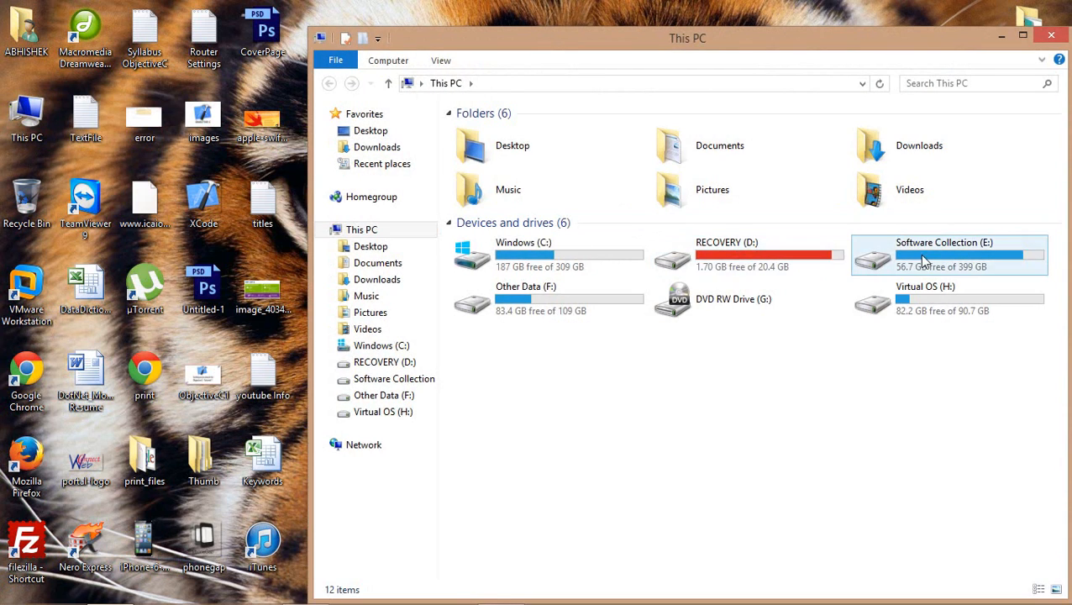
click(933, 261)
double_click(933, 260)
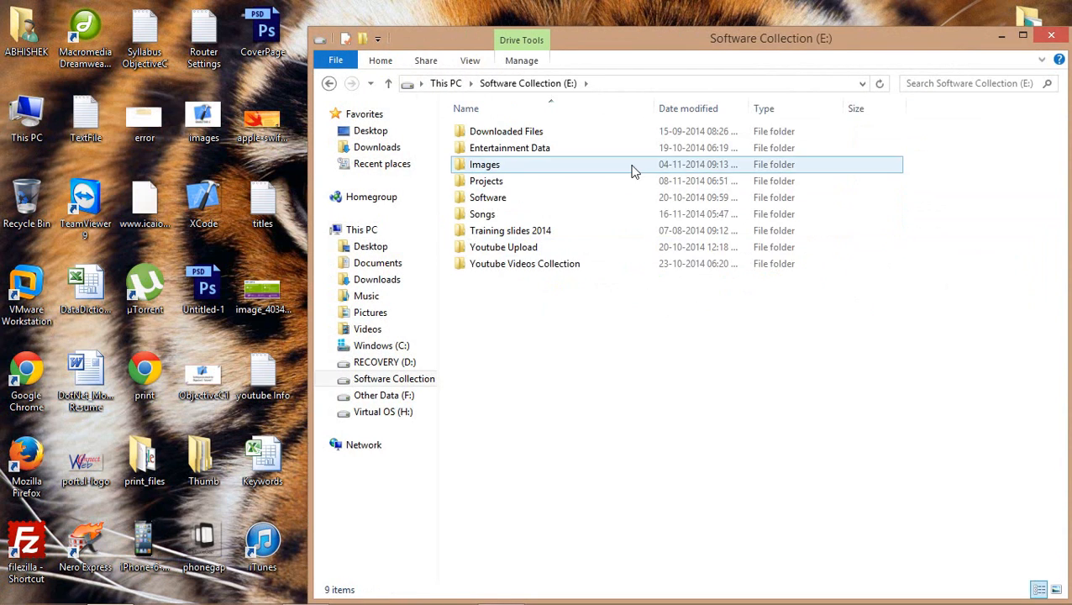
click(517, 237)
Go to Software > Dot Net > Visual Studio for Cross Platform App Development and select vs2013mda_0.3
key(Up)
key(Up)
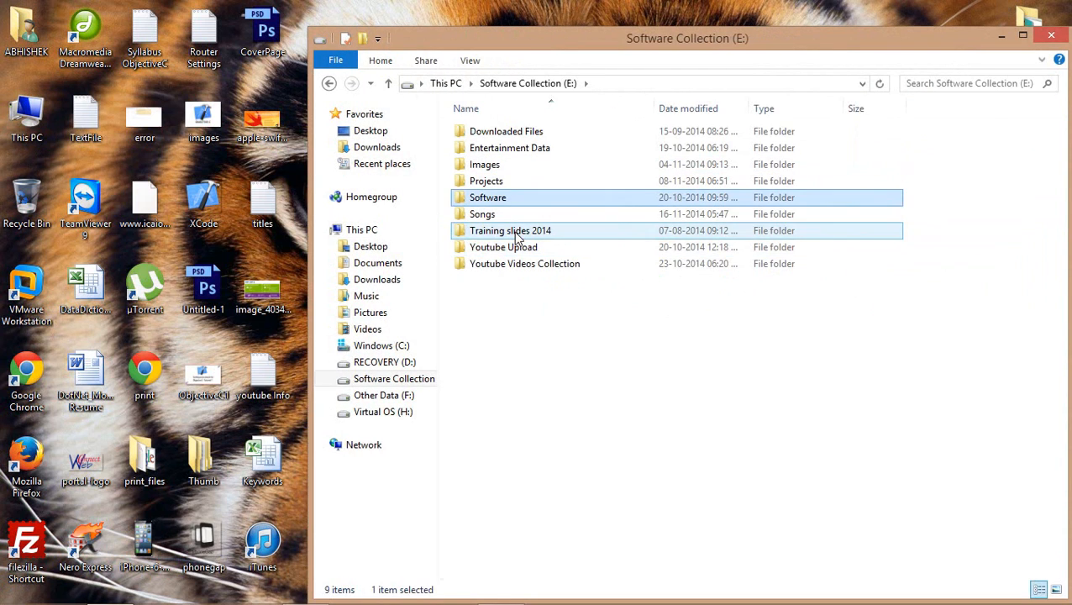
key(Return)
key(d)
key(Return)
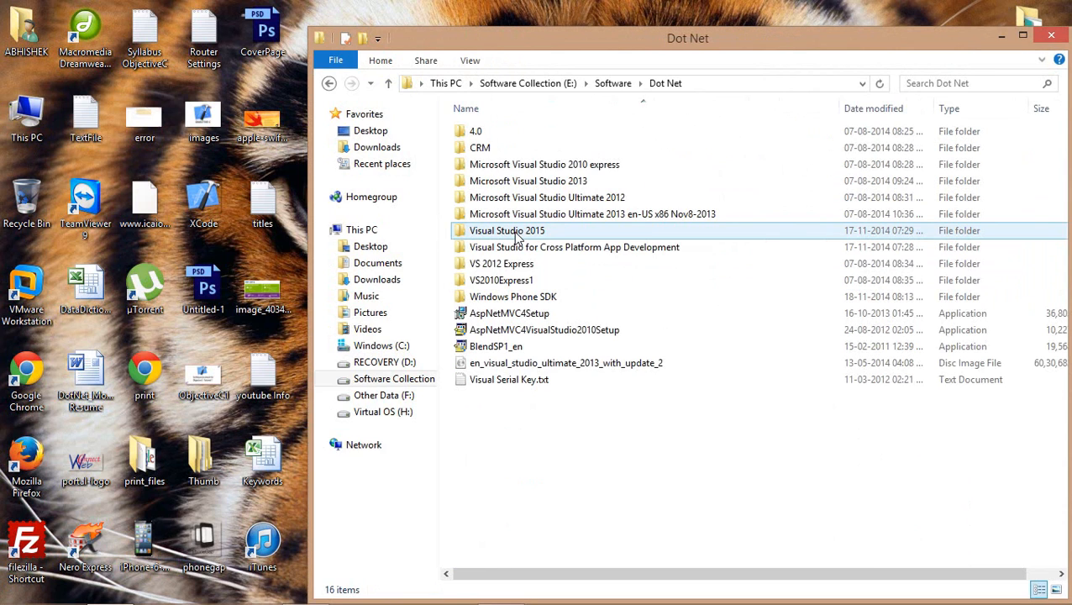
key(m)
key(m)
key(m)
key(m)
key(v)
key(v)
key(Return)
key(v)
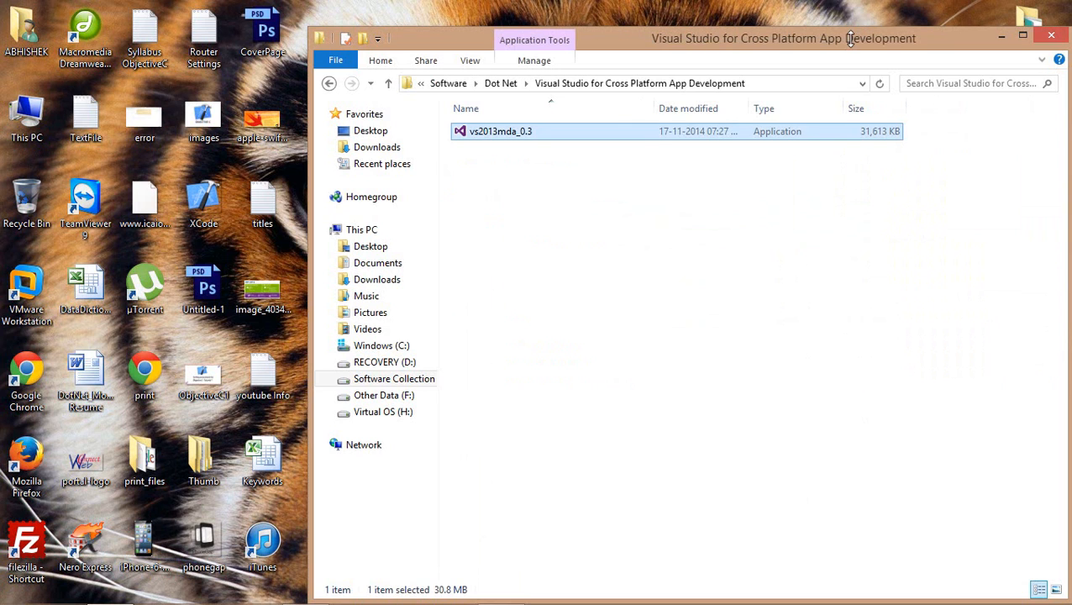
Refresh the desktop twice and close the File Explorer window
drag(834, 45, 679, 35)
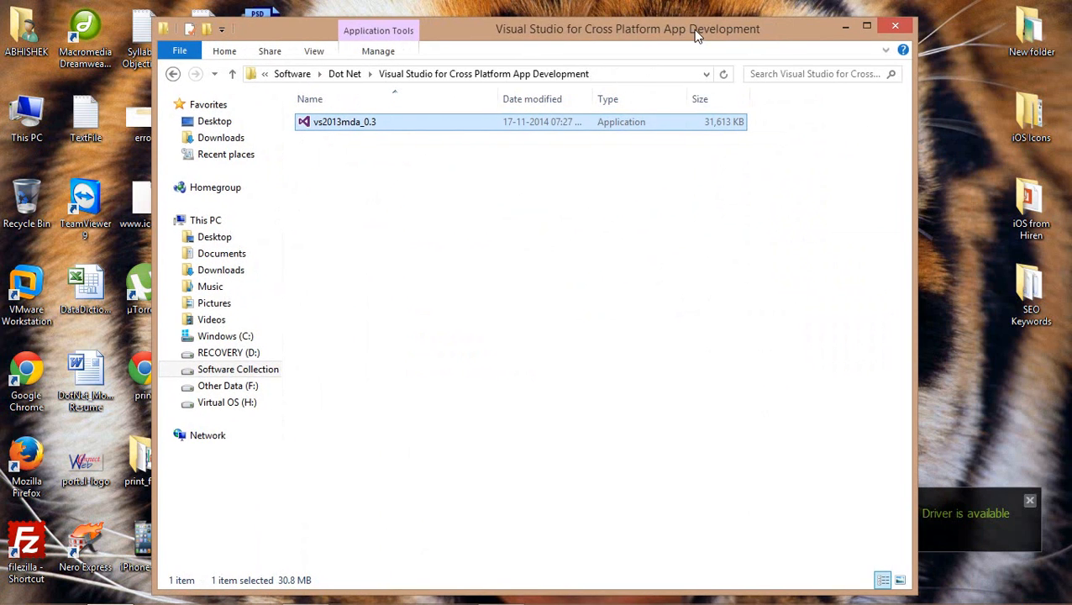
right_click(967, 53)
click(976, 99)
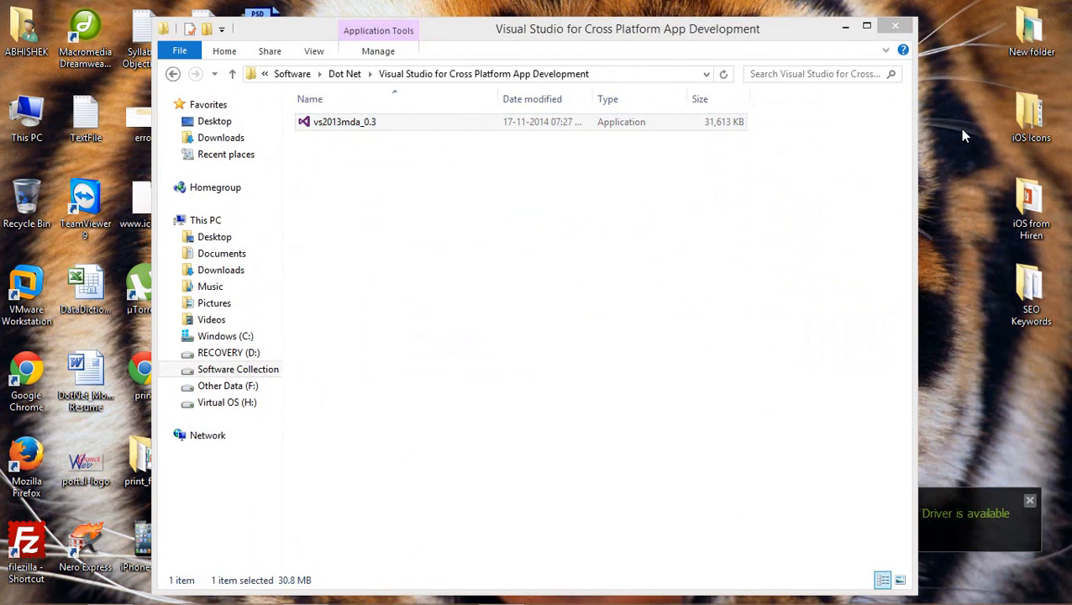
right_click(964, 135)
click(962, 172)
click(897, 29)
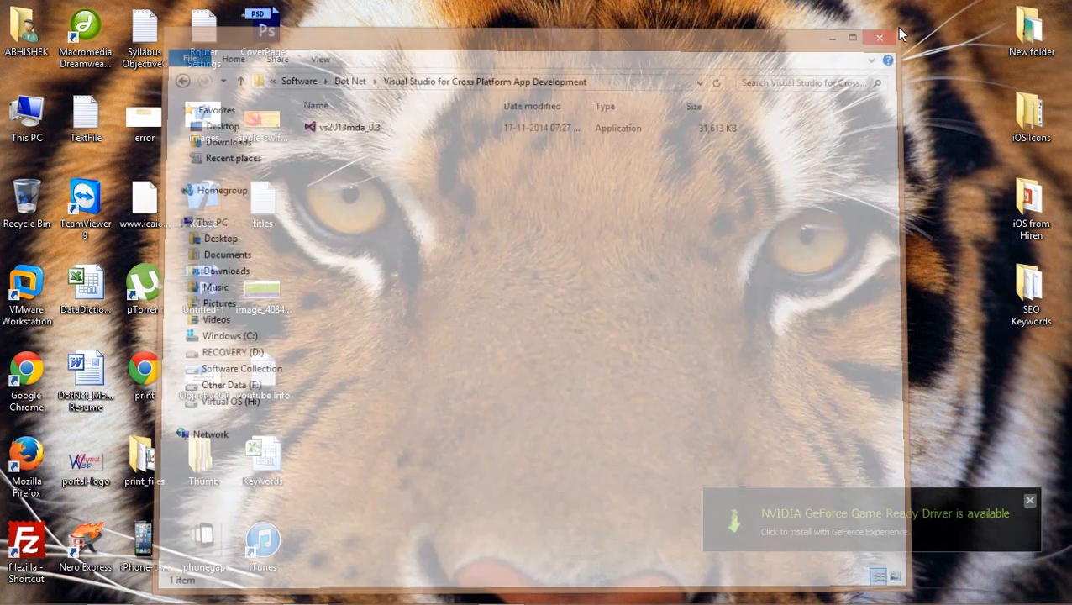
Refresh the desktop twice
right_click(724, 73)
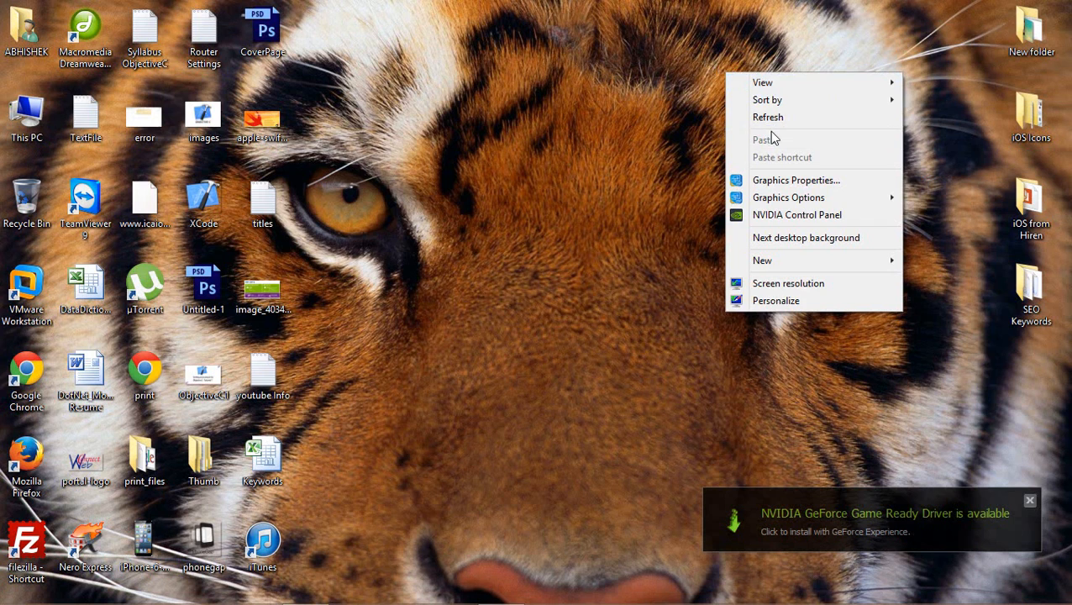
click(768, 118)
mouse_move(448, 596)
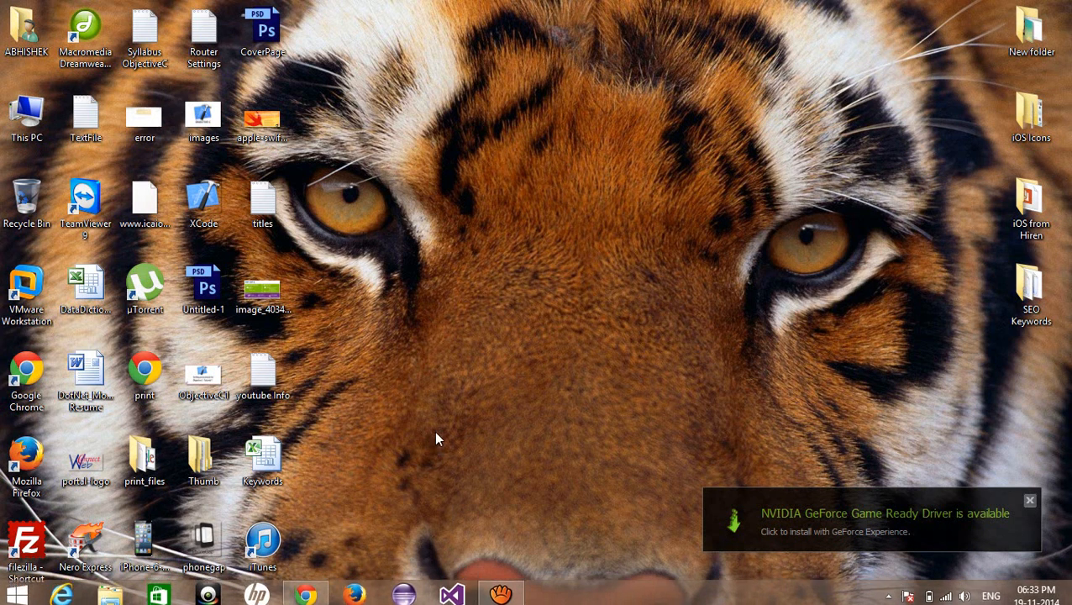
right_click(452, 154)
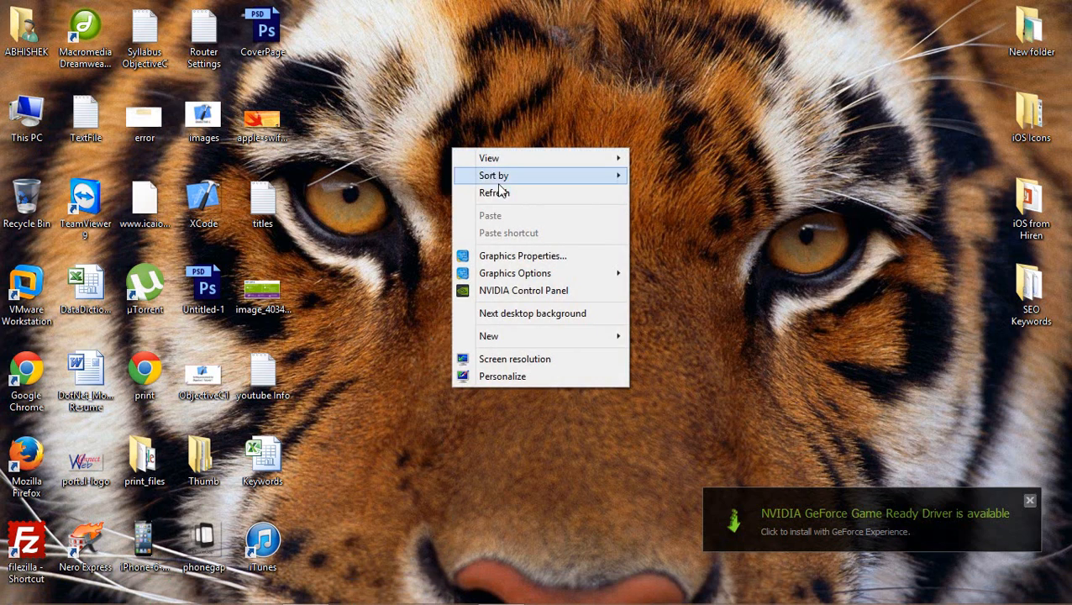
click(502, 193)
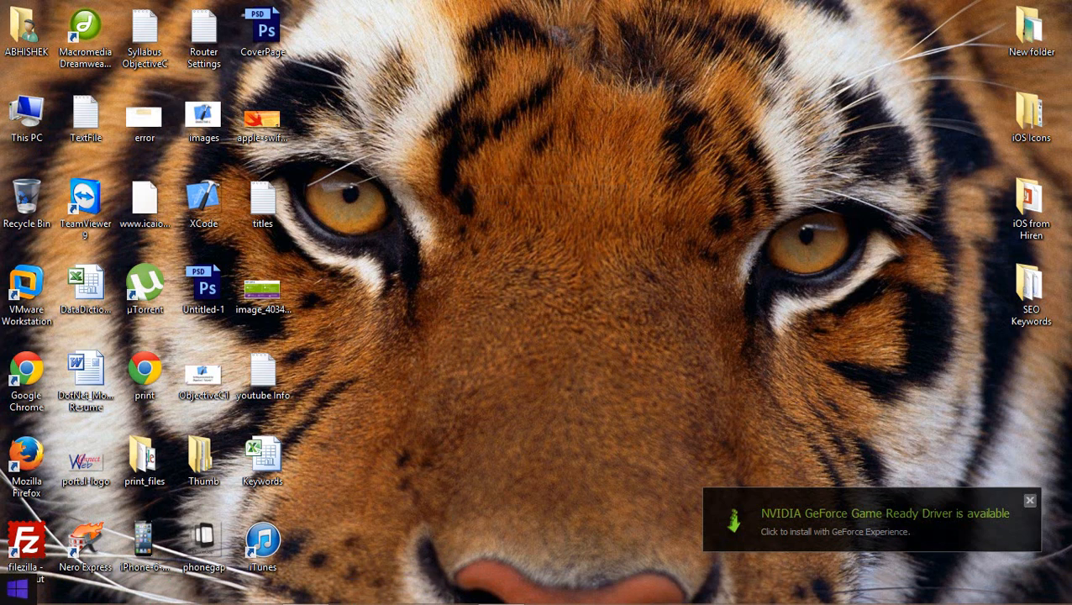
Search the Start screen for 'visual' and run Visual Studio 2013 as administrator
click(17, 589)
text(visual Studio 2013)
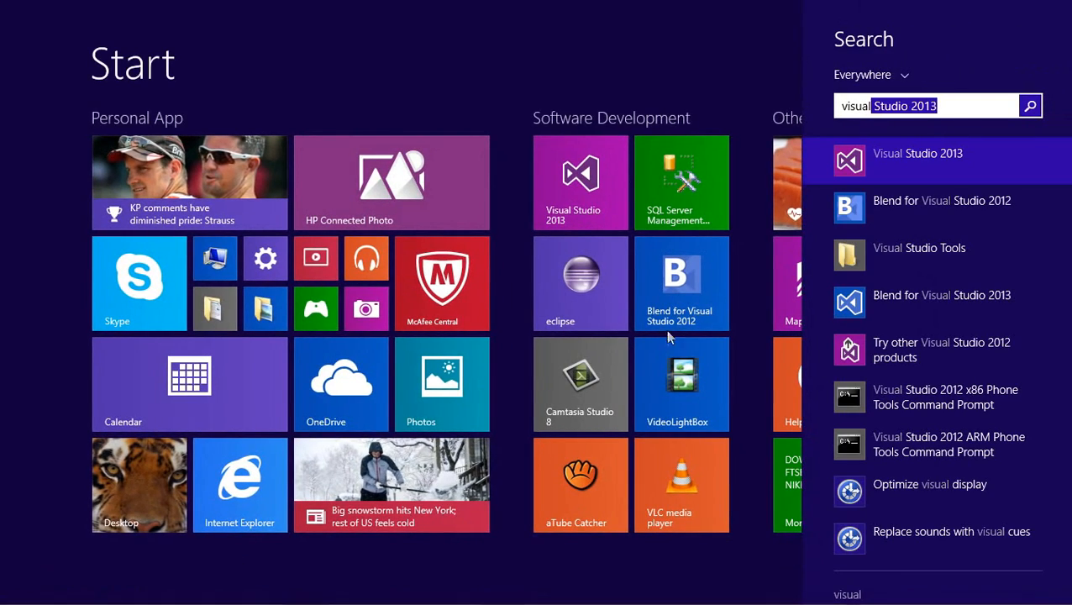
right_click(870, 170)
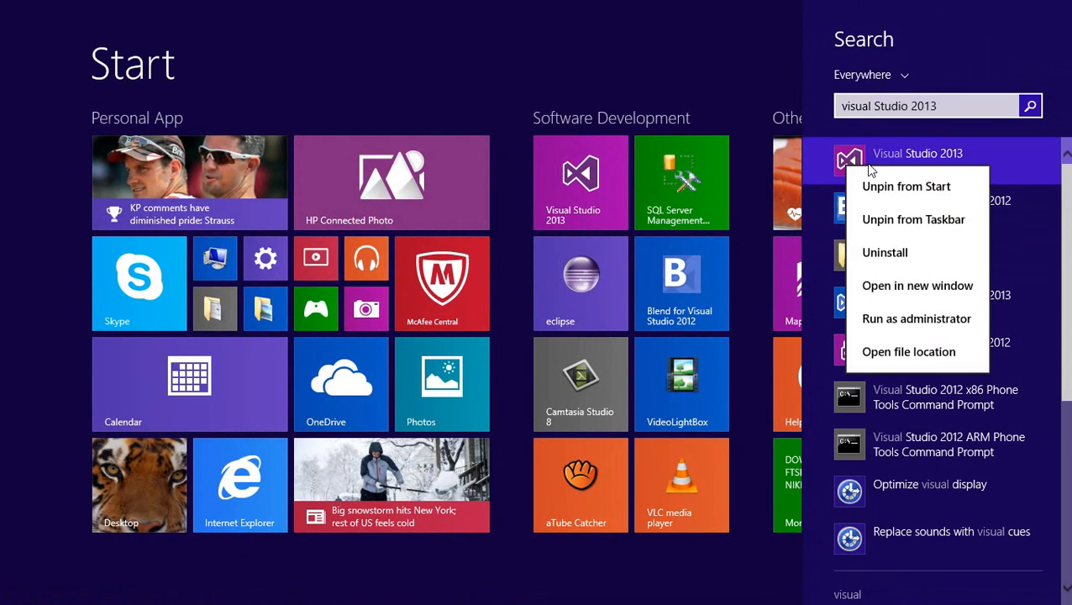
click(895, 326)
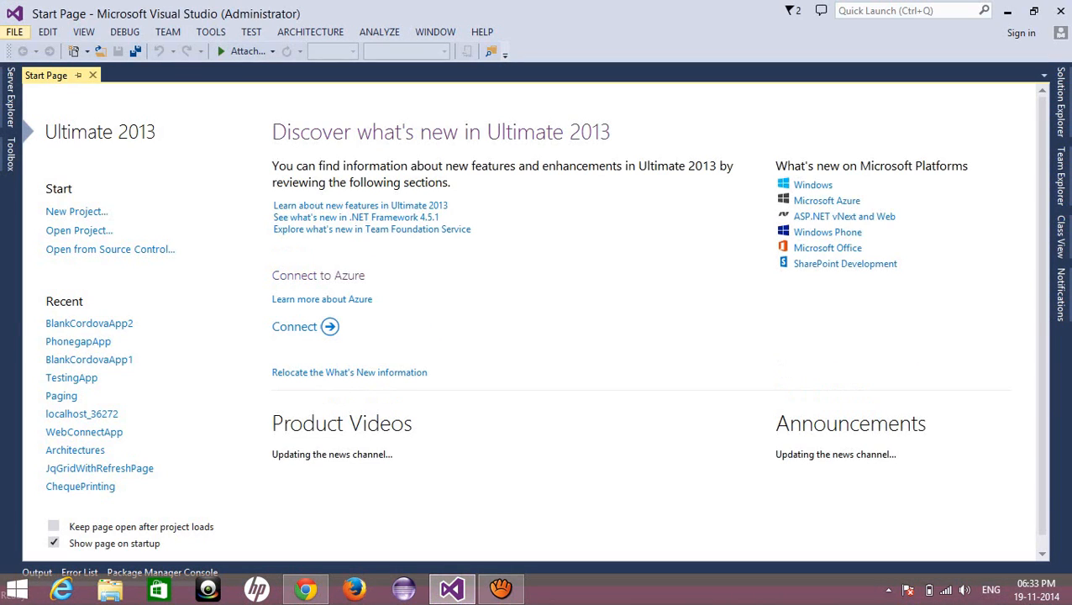
In the New Project dialog, compare the JavaScript and TypeScript Apache Cordova Apps templates, ending on TypeScript
click(14, 32)
mouse_move(37, 50)
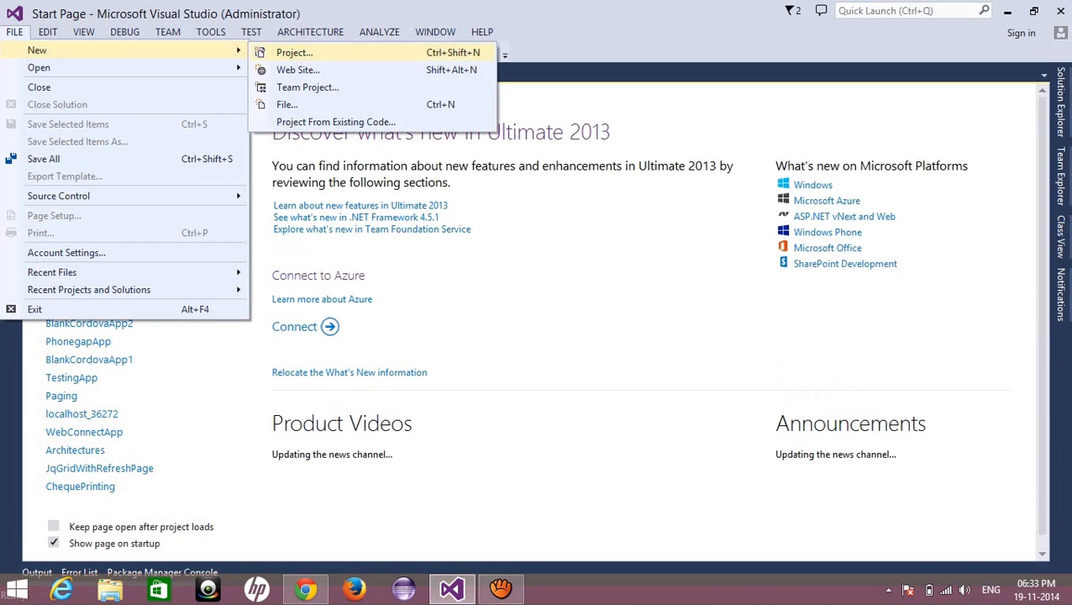
click(299, 51)
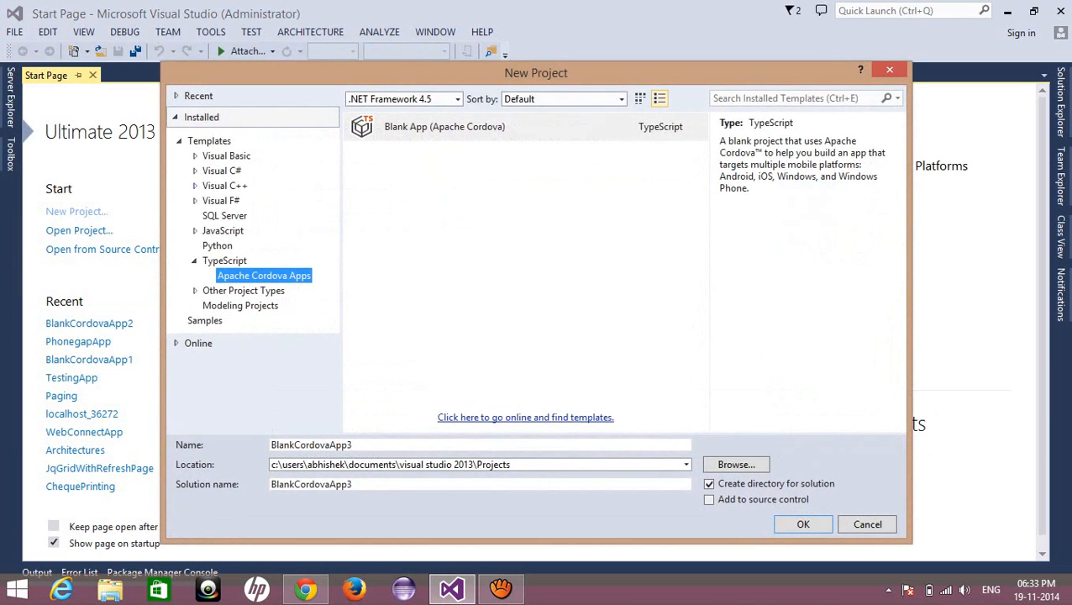
click(225, 260)
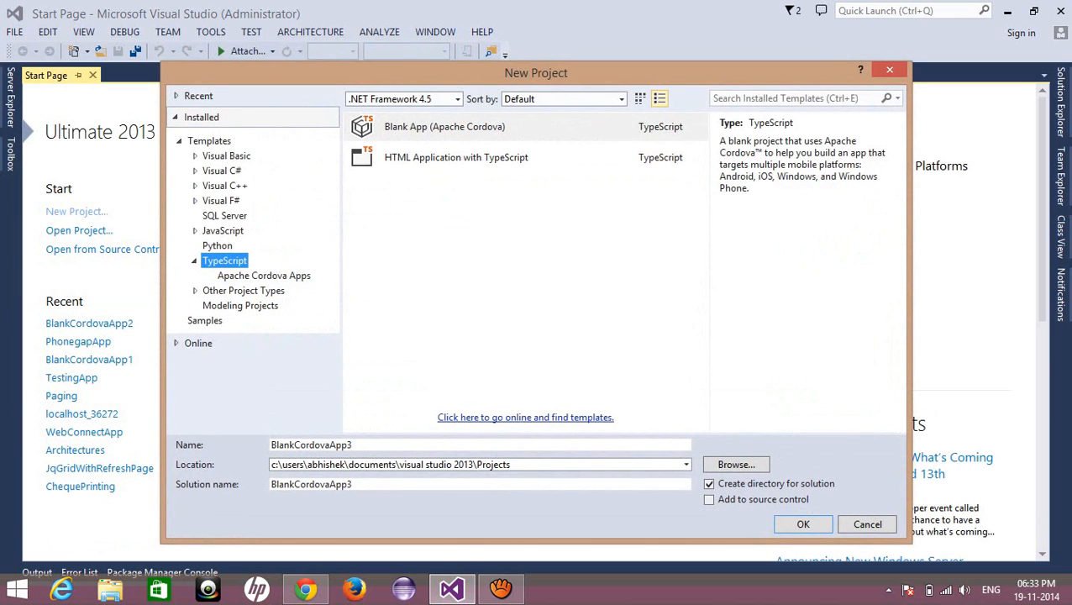
click(263, 276)
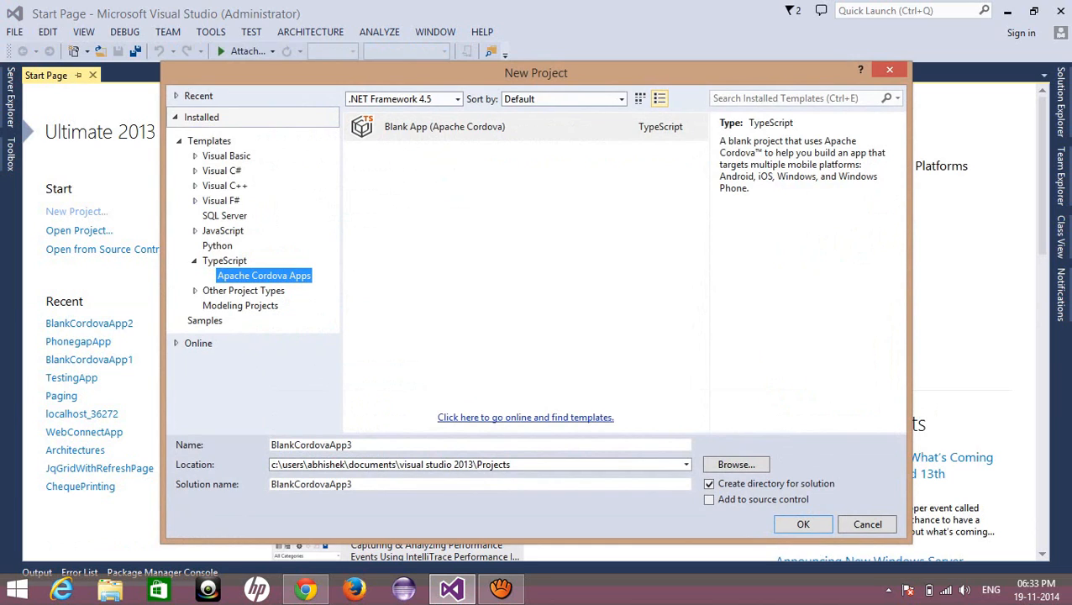
click(195, 231)
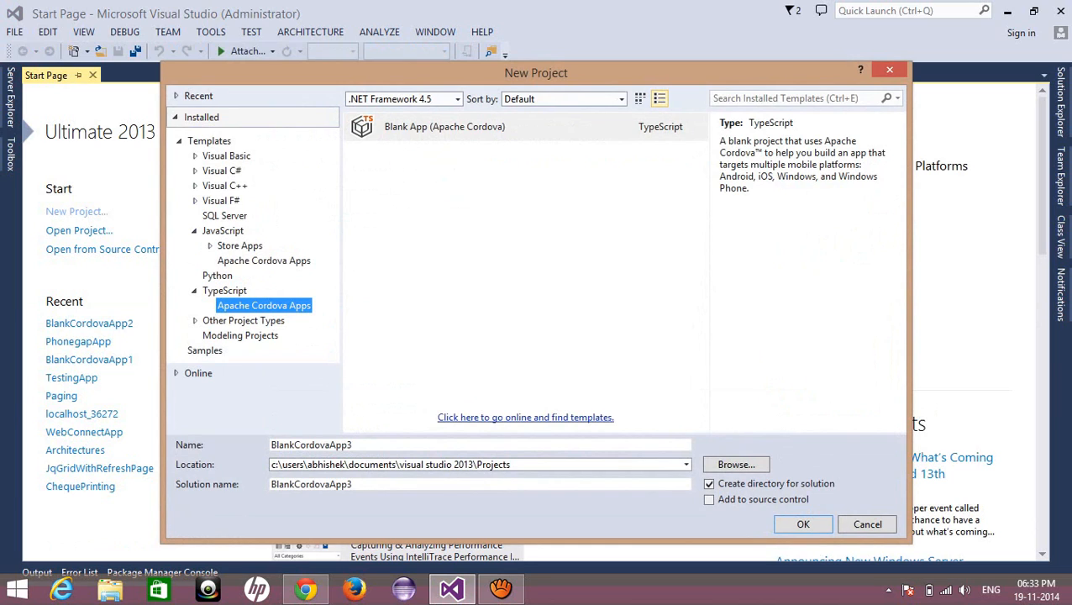
click(209, 246)
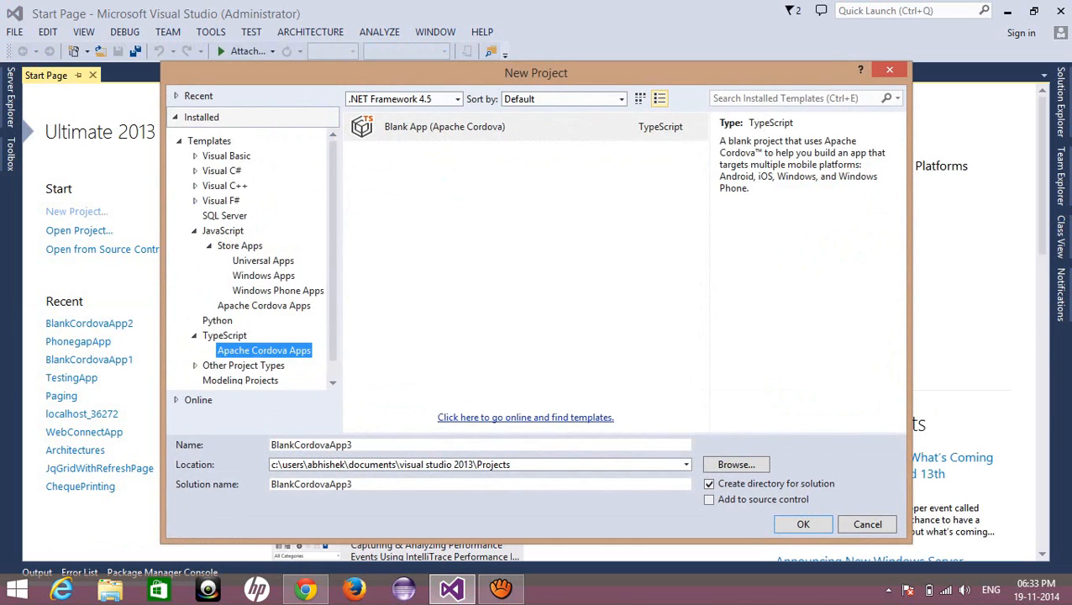
click(209, 245)
click(264, 261)
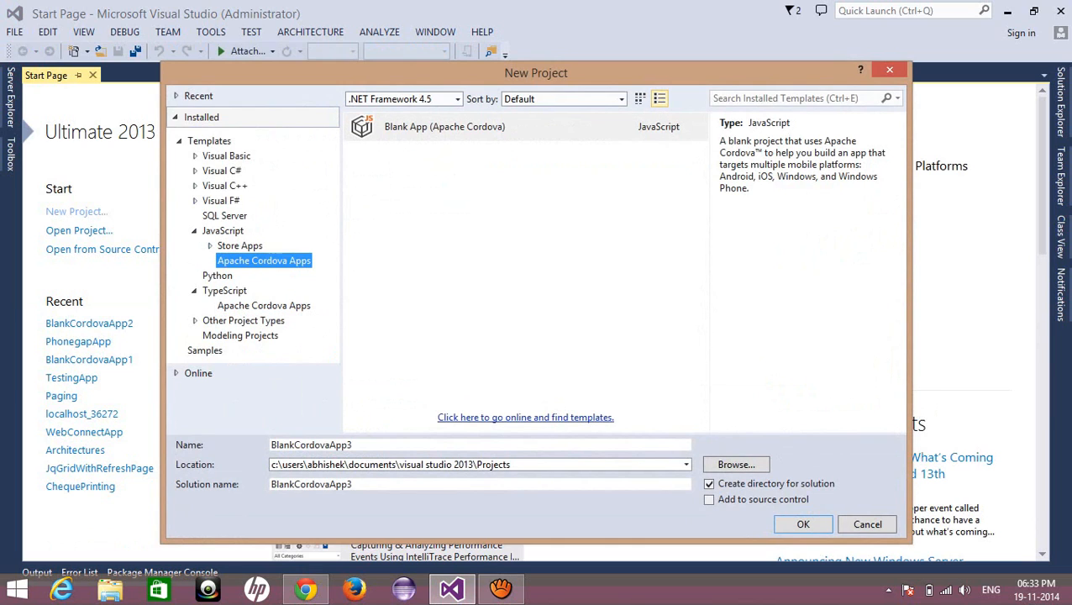
click(264, 306)
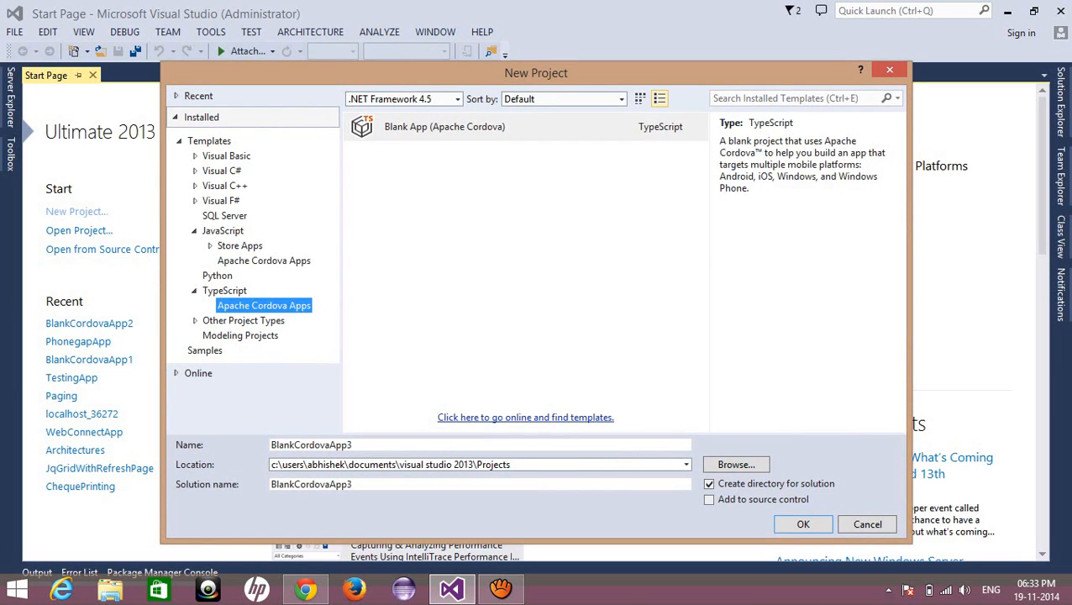
Create a TypeScript Blank App (Apache Cordova) project named PhonegapApplication
click(445, 127)
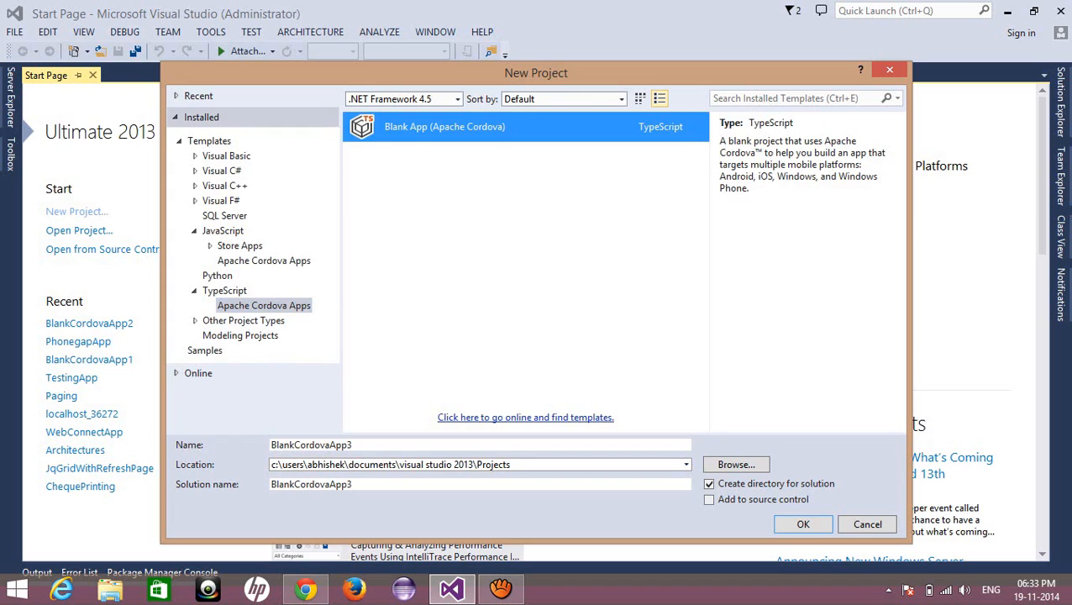
double_click(311, 446)
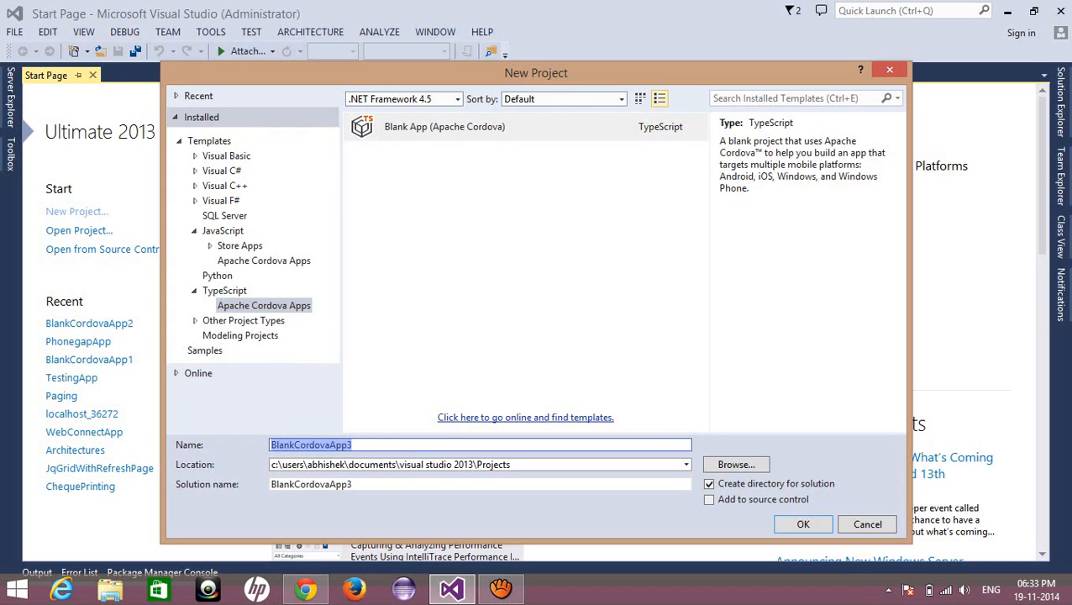
text(Pho)
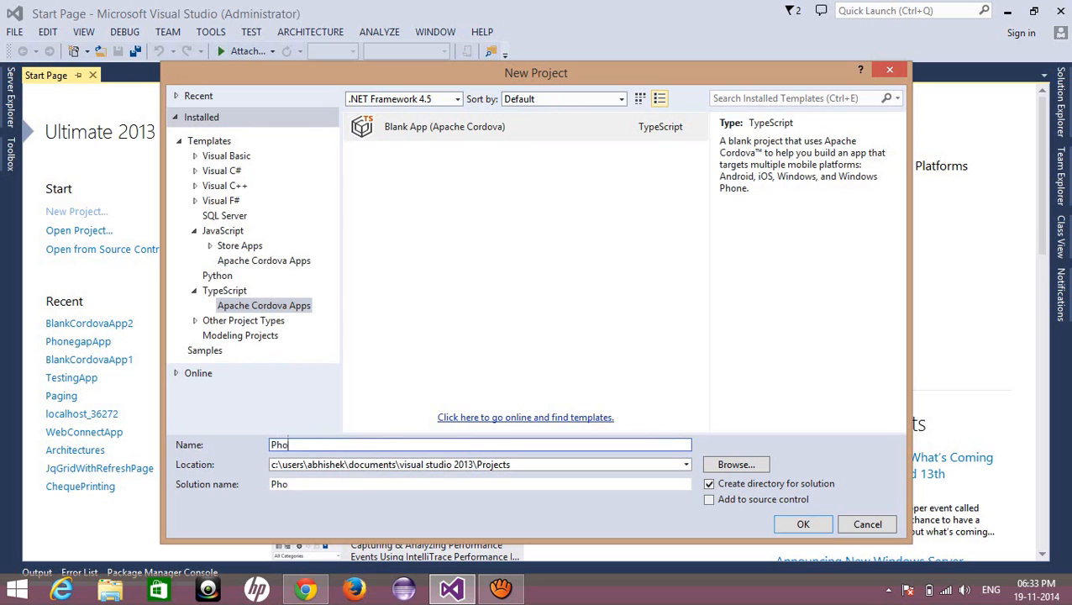
text(negapApp1ication)
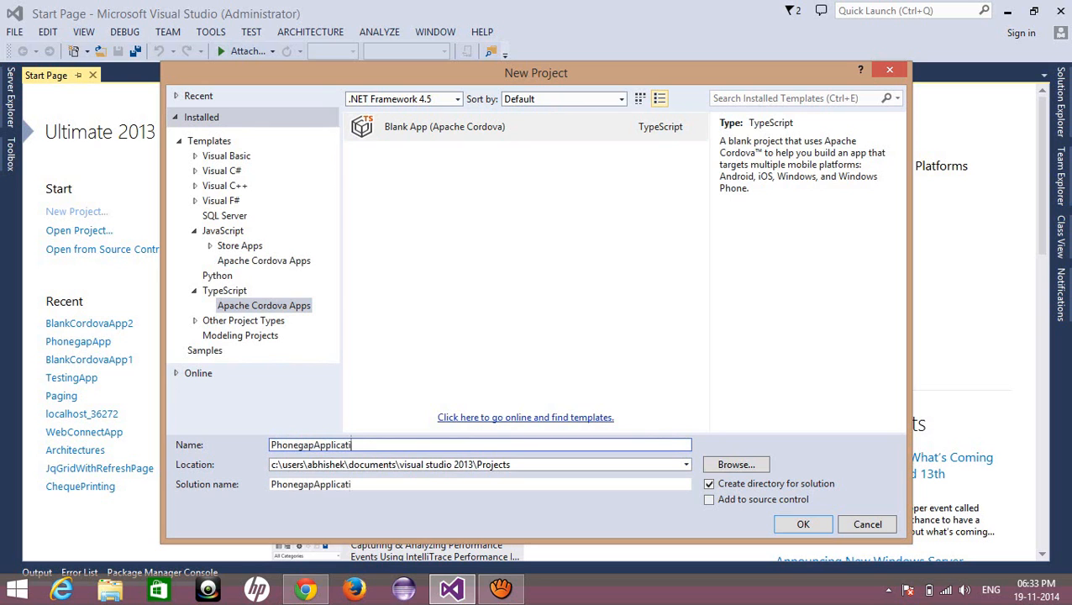
click(803, 524)
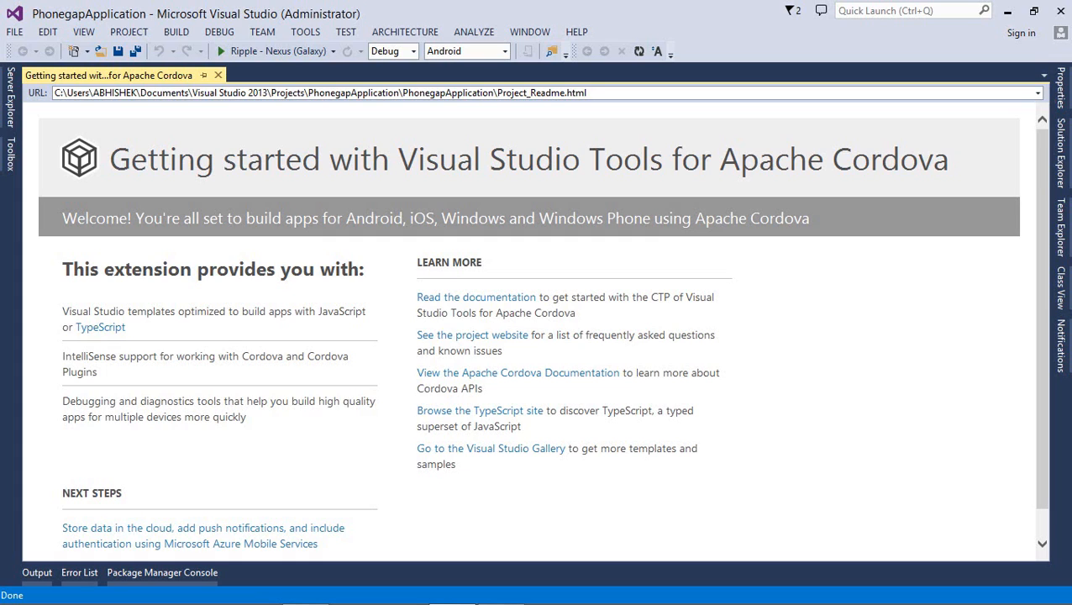
Close the 'Getting started…for Apache Cordova' readme tab once PhonegapApplication is created
click(218, 75)
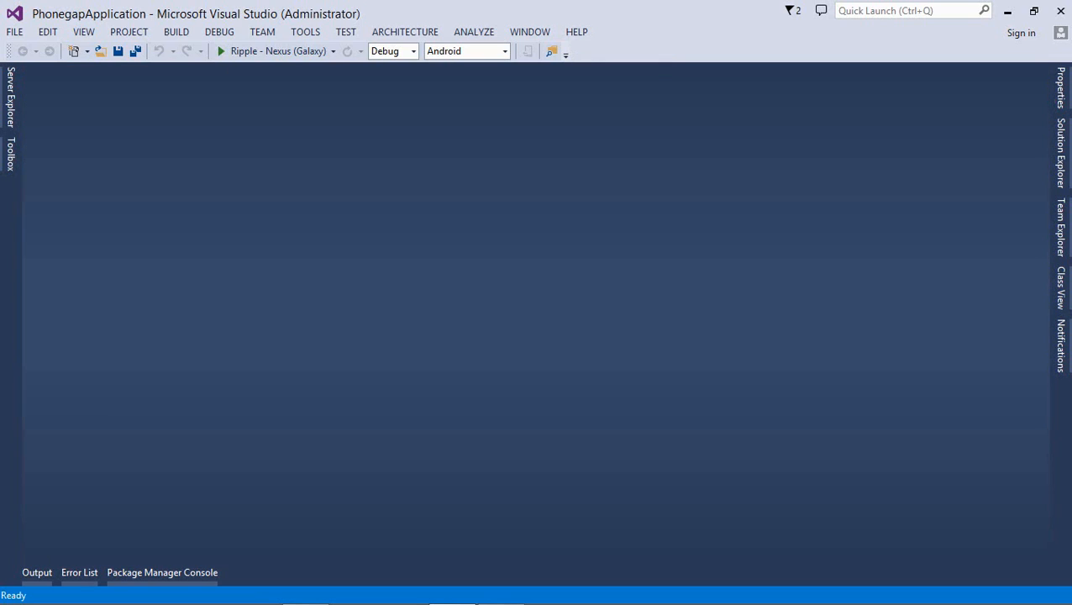
Open Solution Explorer, expand the css folder and open index.css
click(1061, 152)
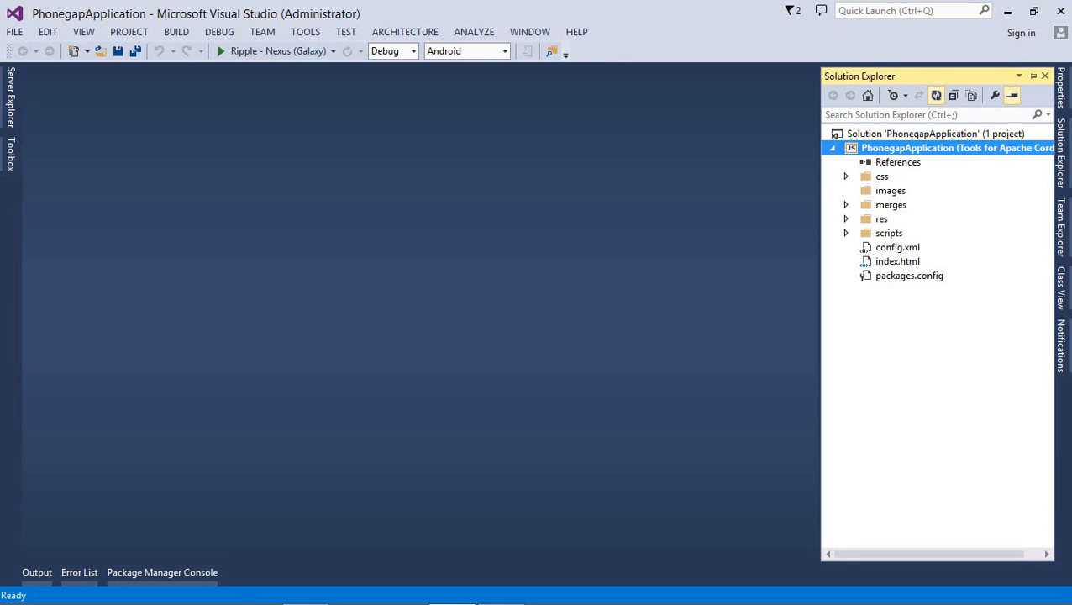
click(883, 176)
key(Down)
key(Up)
key(Right)
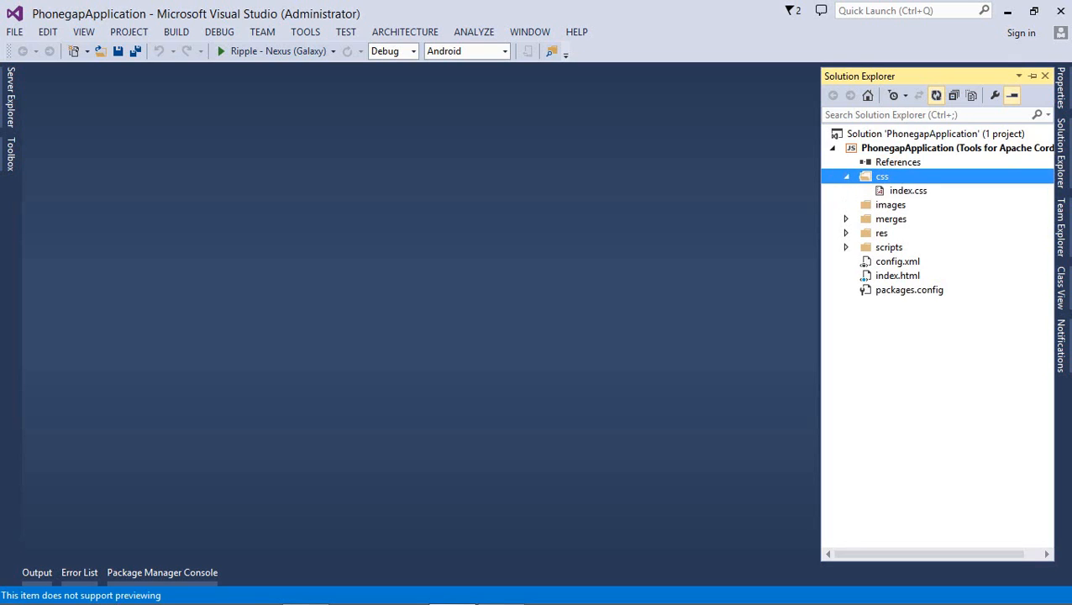
key(Down)
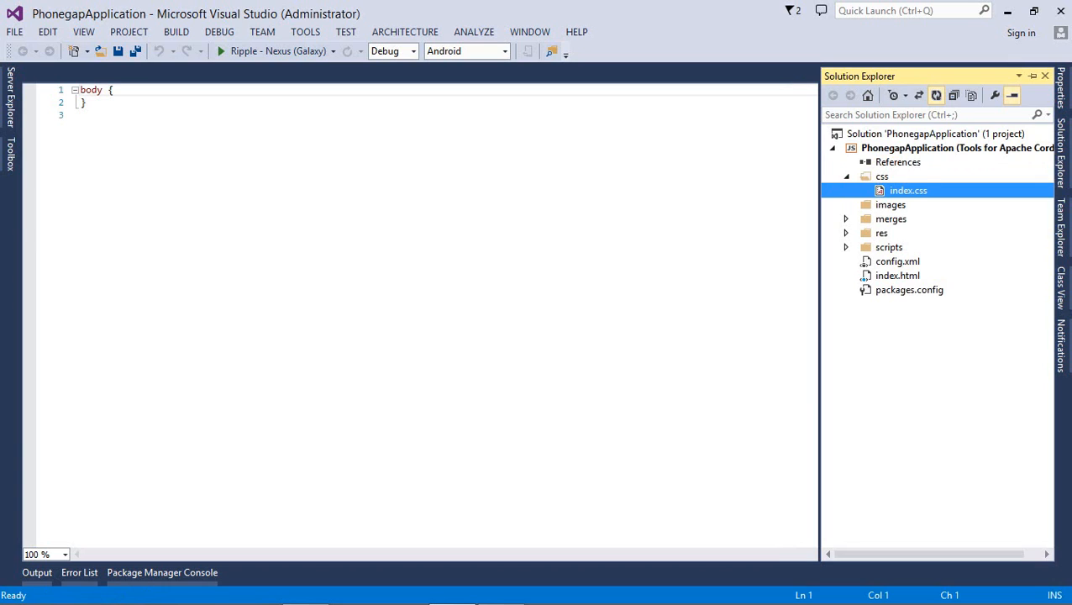
key(Down)
Expand the merges folder's android, ios and windows subfolders, then collapse them all
key(Down)
key(Right)
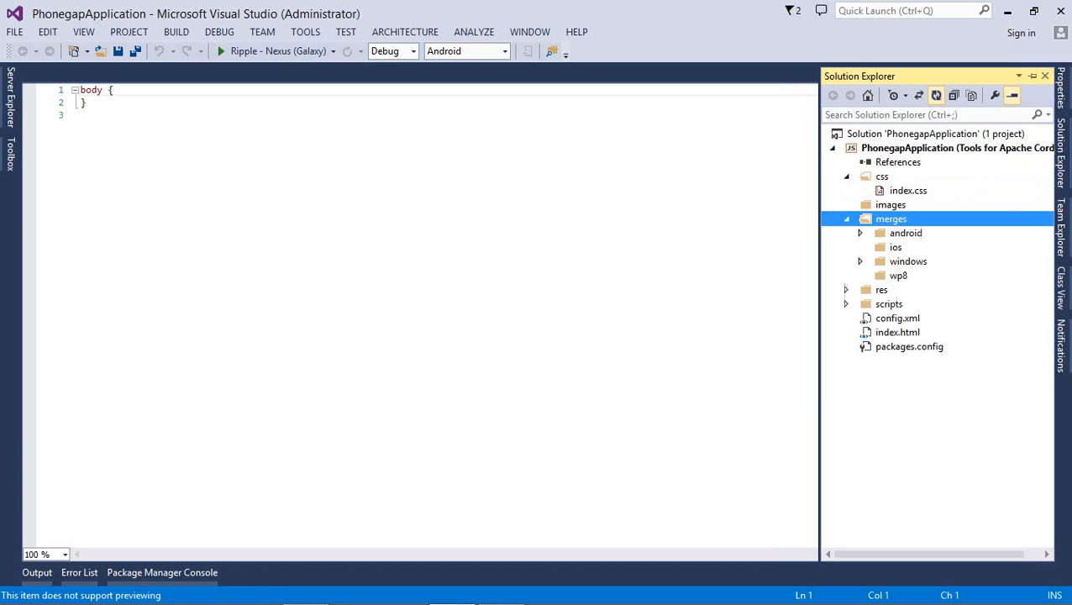
key(Down)
key(Right)
key(Down)
key(Right)
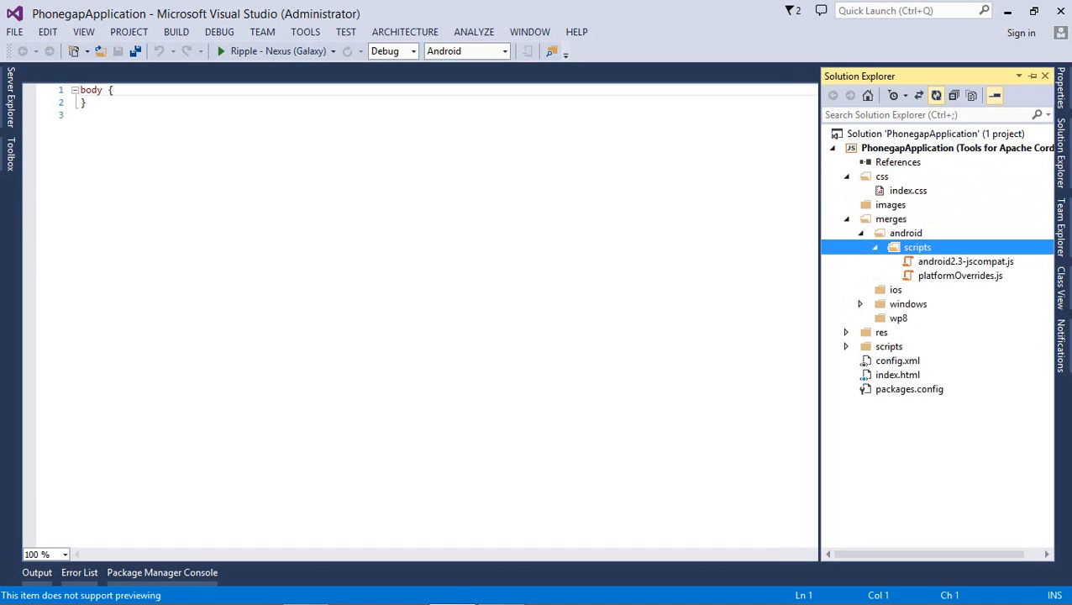
key(Up)
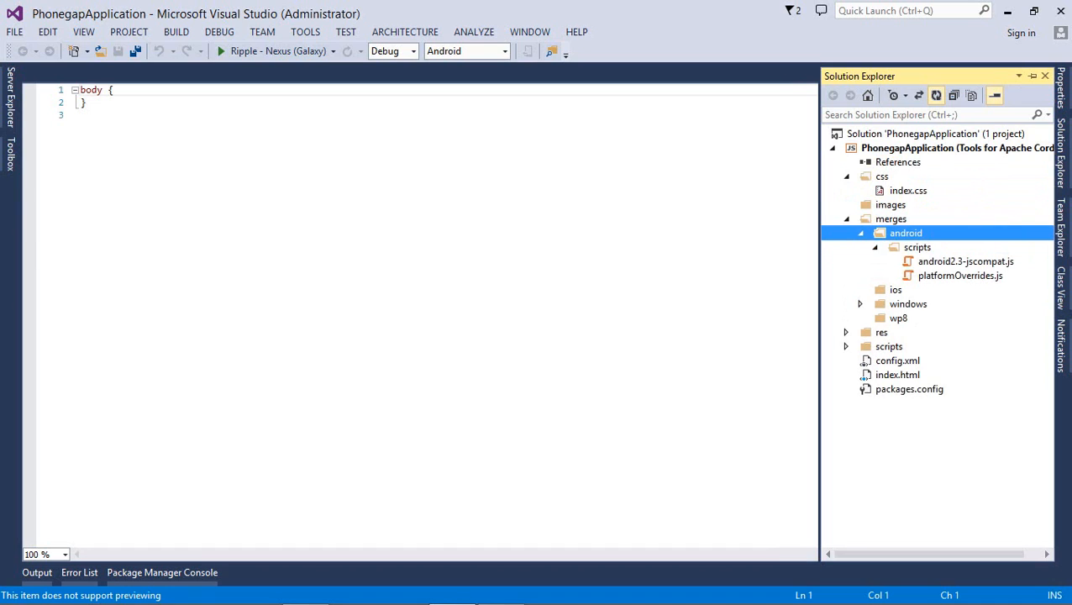
key(Down)
key(Down)
key(Down)
key(Down)
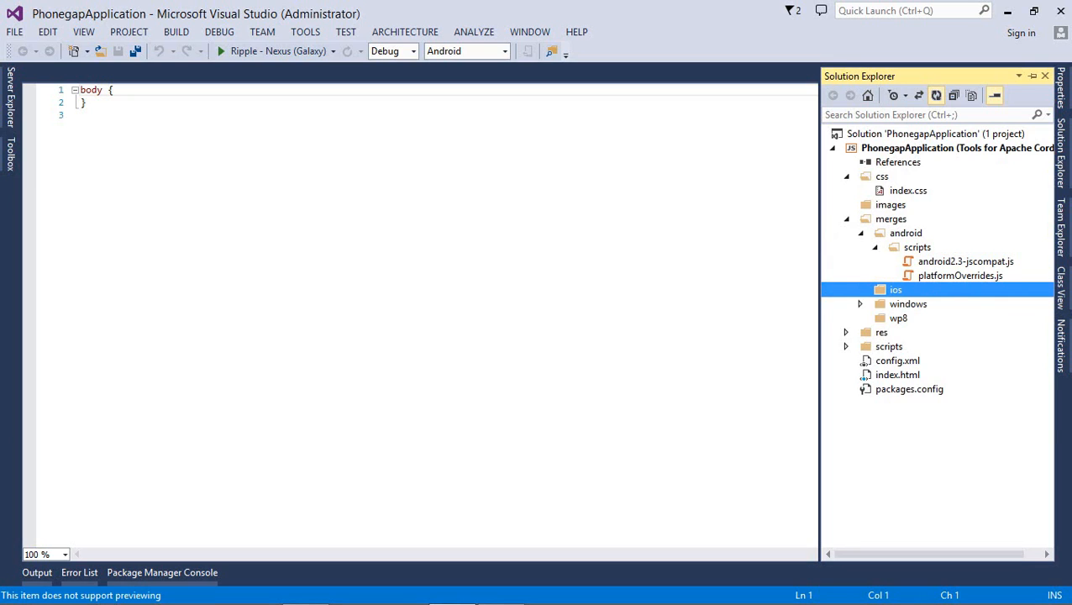
key(Down)
key(Right)
key(Down)
key(Right)
key(Up)
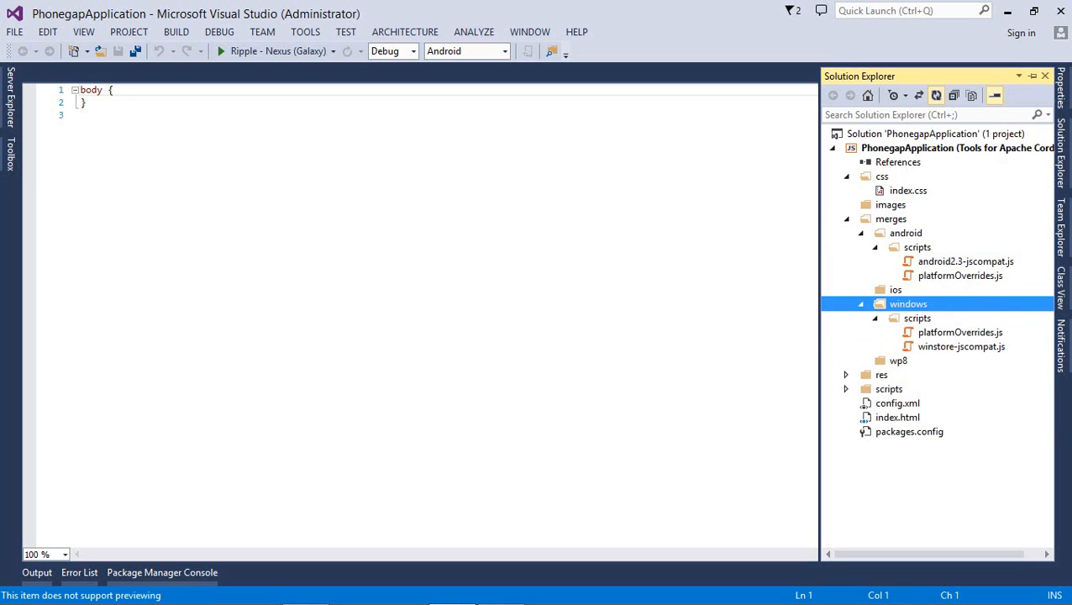
key(Left)
key(Up)
key(Up)
key(Up)
key(Up)
key(Left)
key(Up)
key(Left)
key(Up)
key(Left)
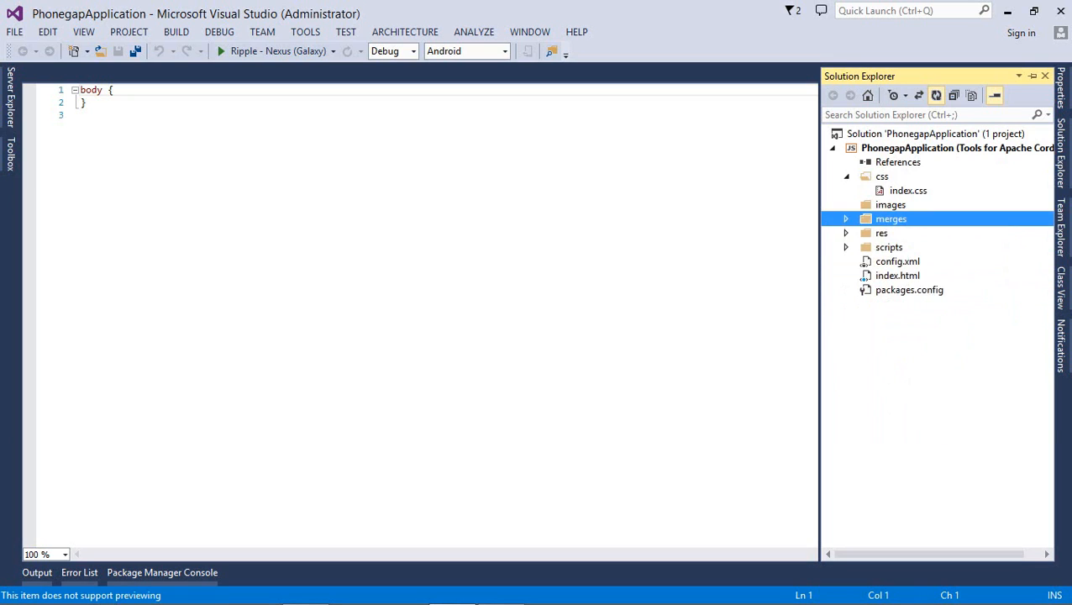
Expand res > icons > android to list its four PNG icons, then collapse res
key(Down)
key(Right)
key(Down)
key(Right)
key(Down)
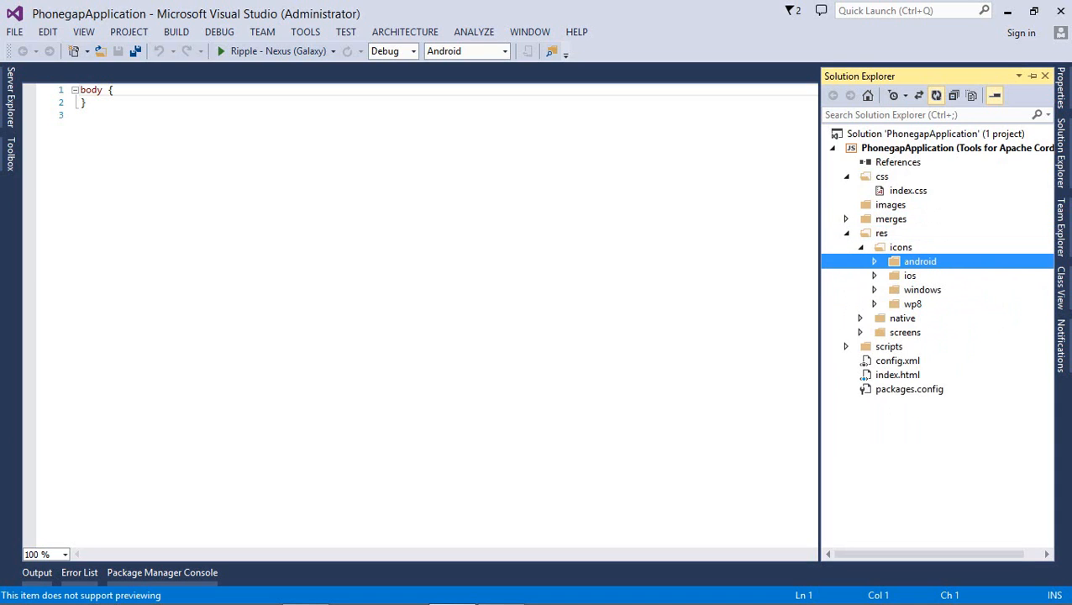
key(Right)
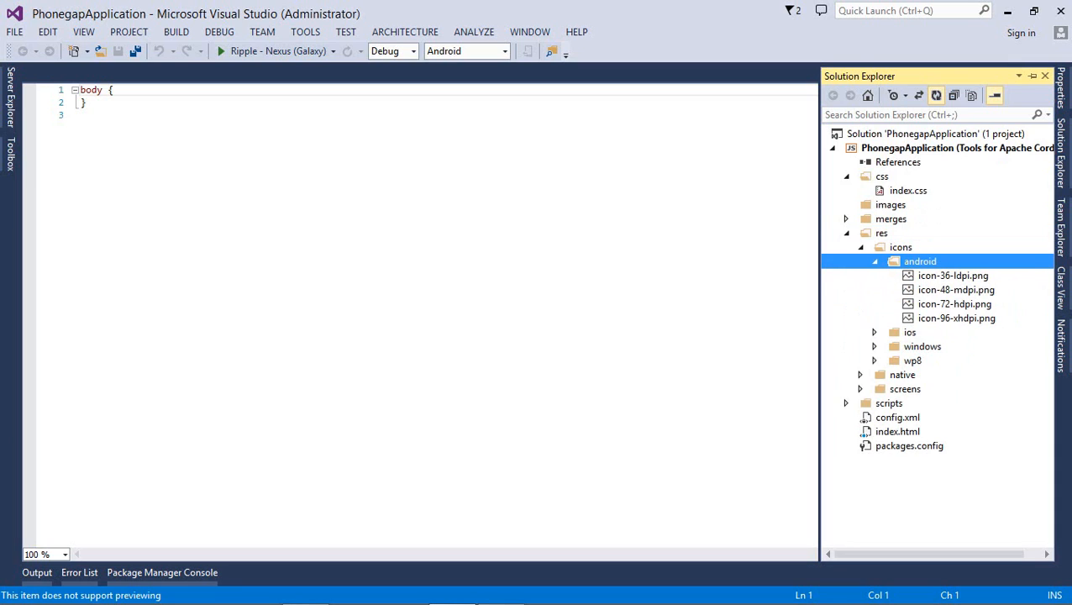
key(Down)
key(Down)
key(Down)
key(Down)
key(Down)
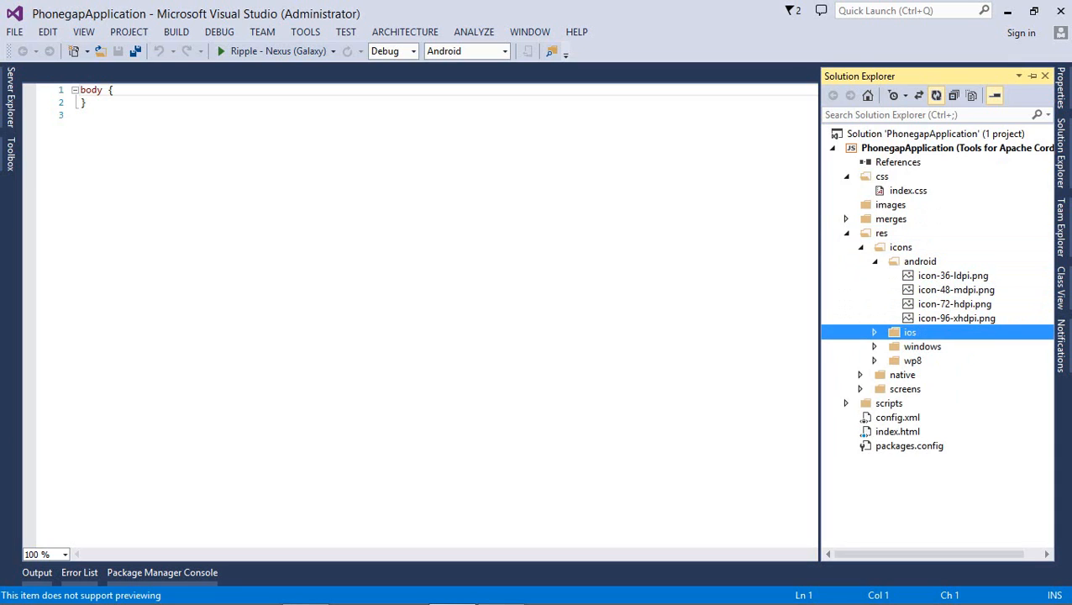
key(Up)
key(Up)
key(Up)
key(Up)
key(Up)
key(Up)
key(Up)
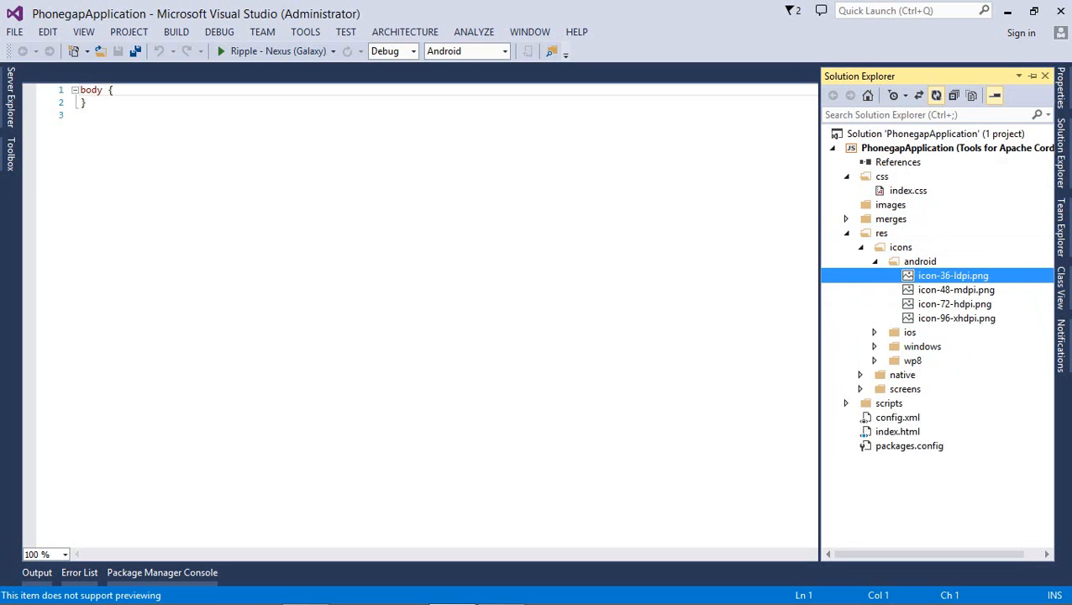
key(Left)
Expand scripts > typings to list the cordova plugin type definitions, then collapse typings
key(Down)
key(Right)
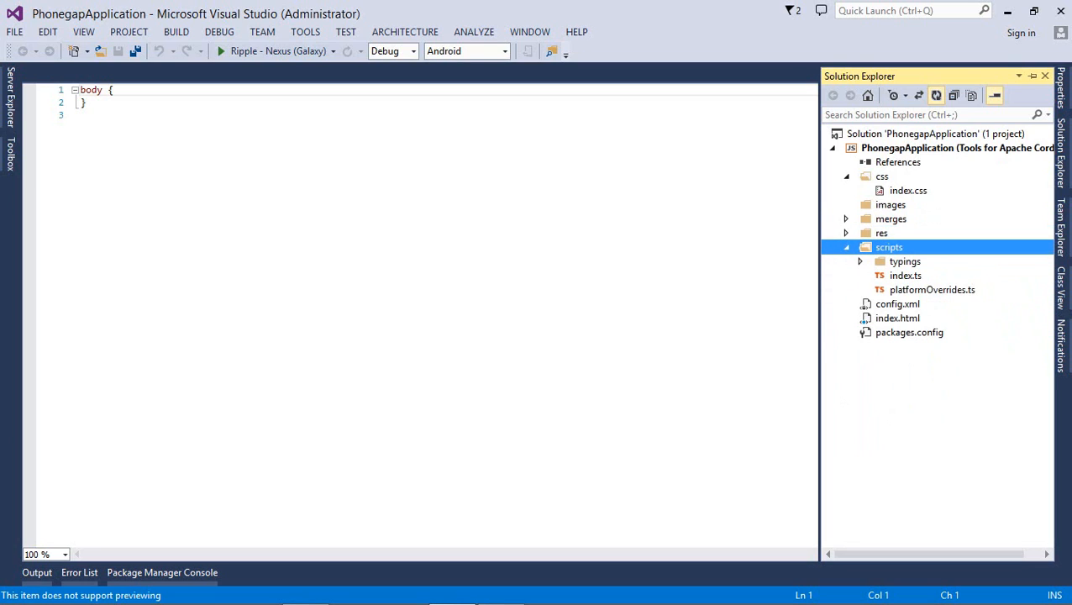
key(Down)
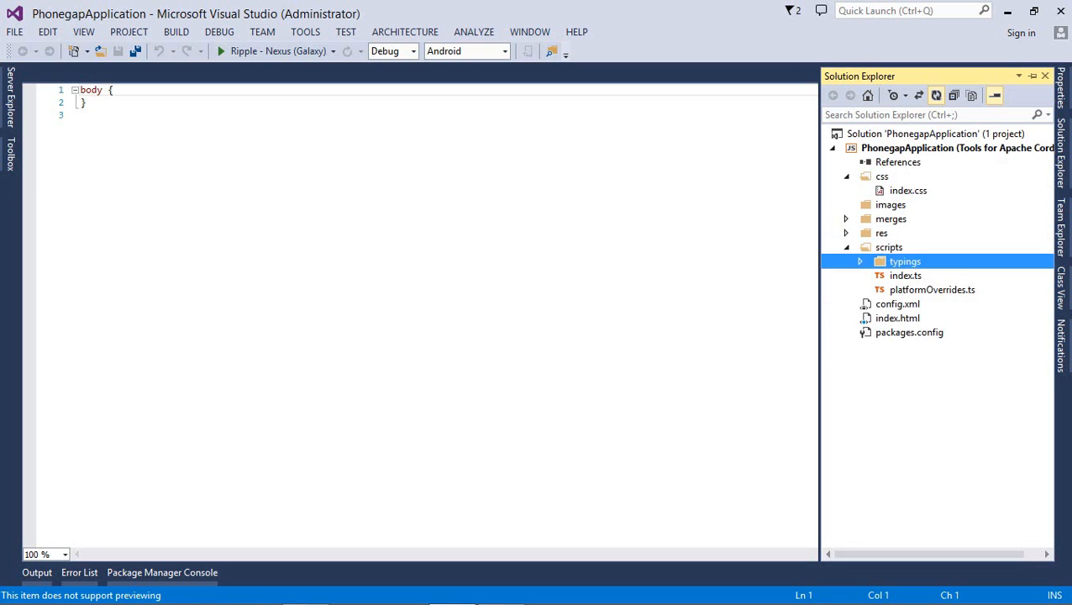
key(Right)
key(Down)
key(Right)
key(Down)
key(Right)
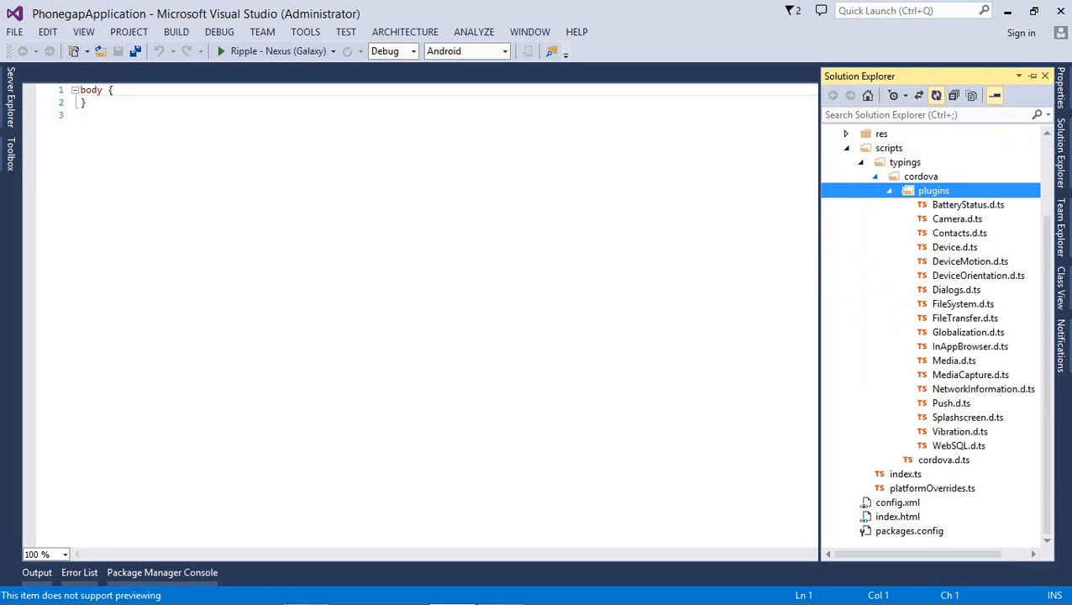
key(Up)
key(Up)
key(Left)
Preview index.ts and platformOverrides.ts, collapse scripts, and open config.xml's configuration designer
key(Down)
key(Down)
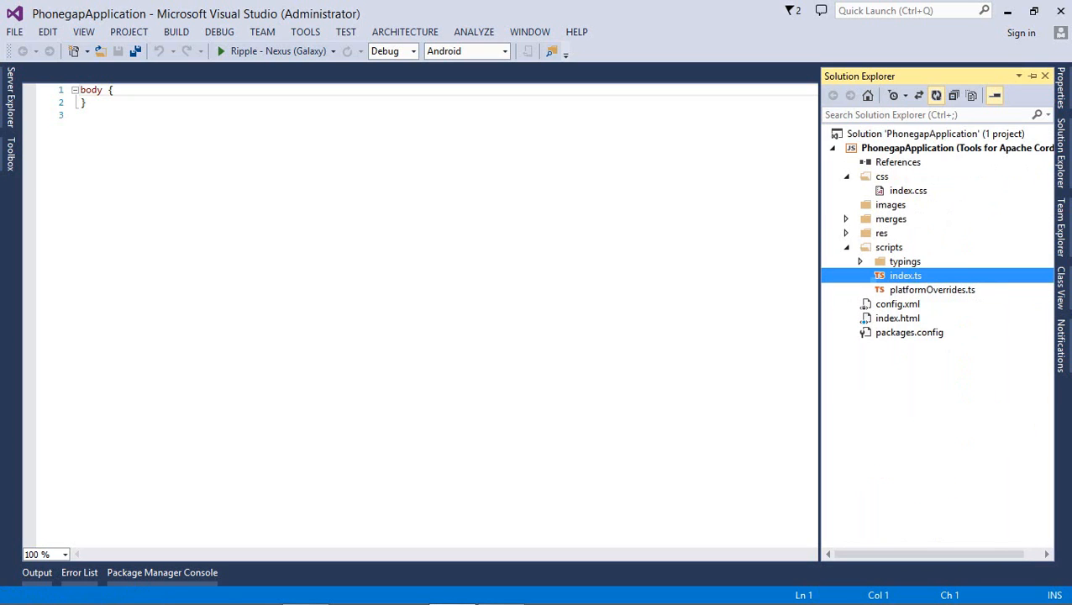
key(Up)
key(Up)
key(Up)
key(Down)
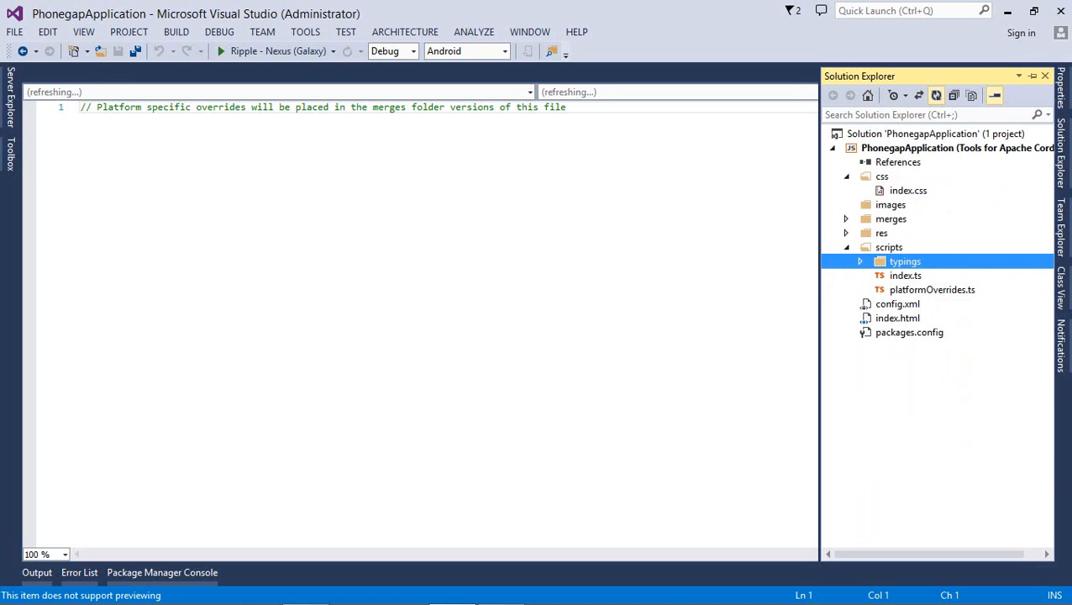
key(Up)
key(Left)
key(Down)
key(Down)
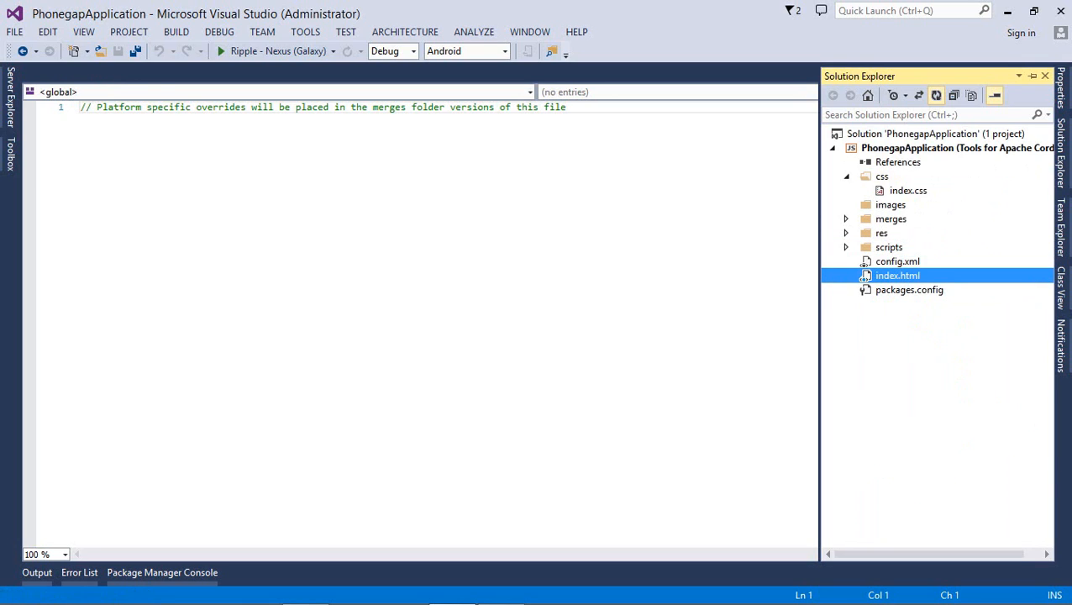
key(Up)
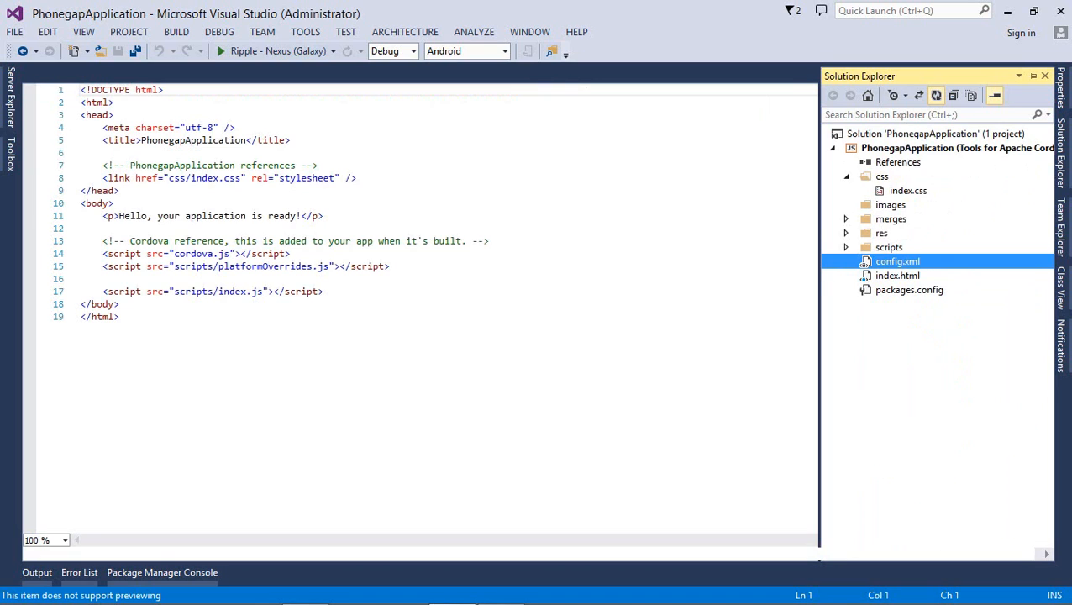
key(Return)
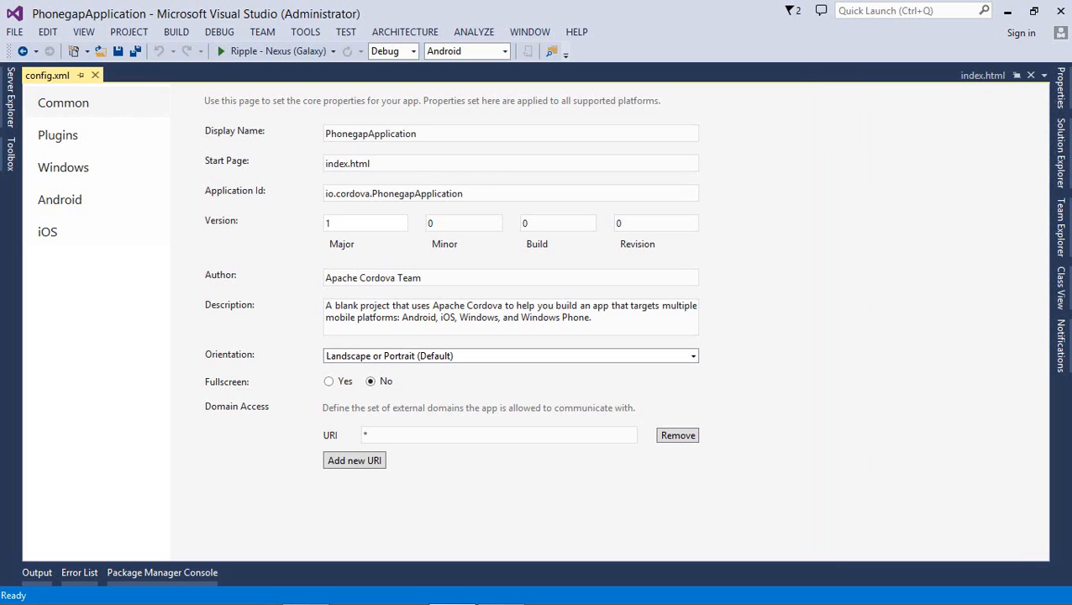
triple_click(404, 193)
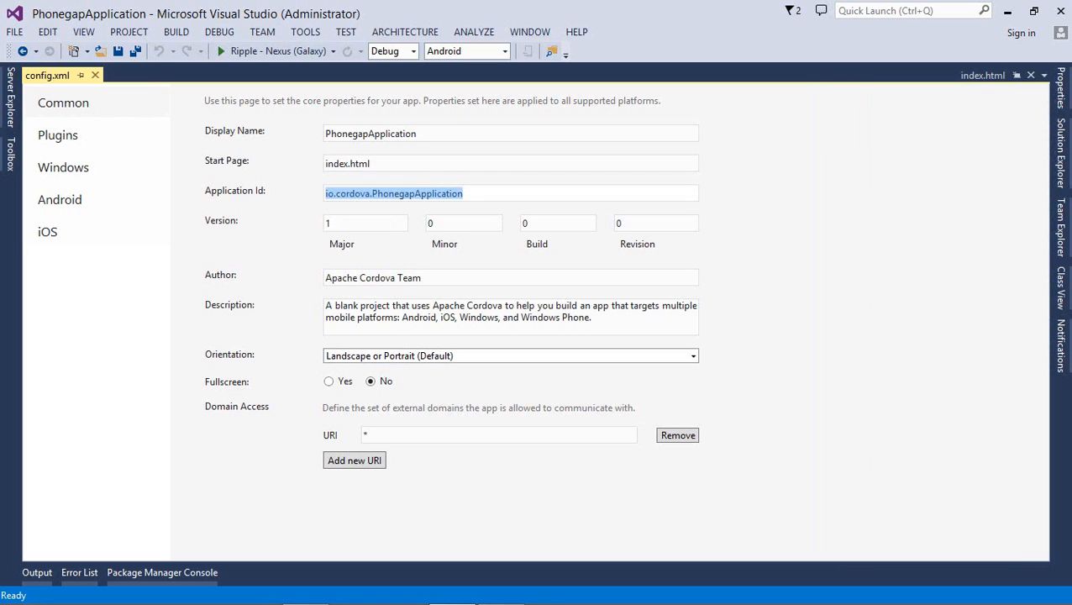
key(shift+Tab)
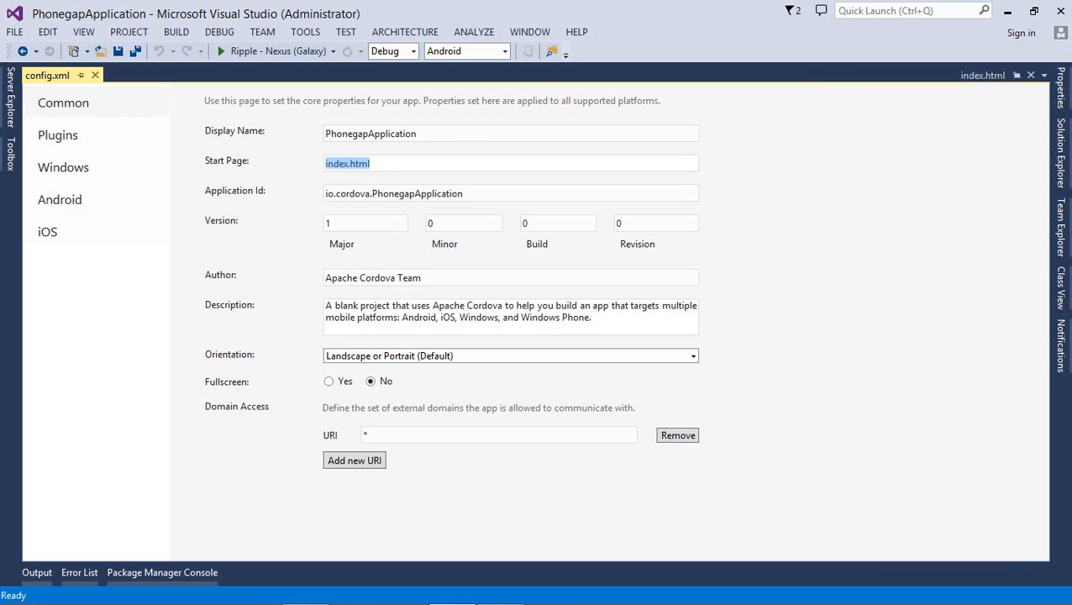
click(511, 356)
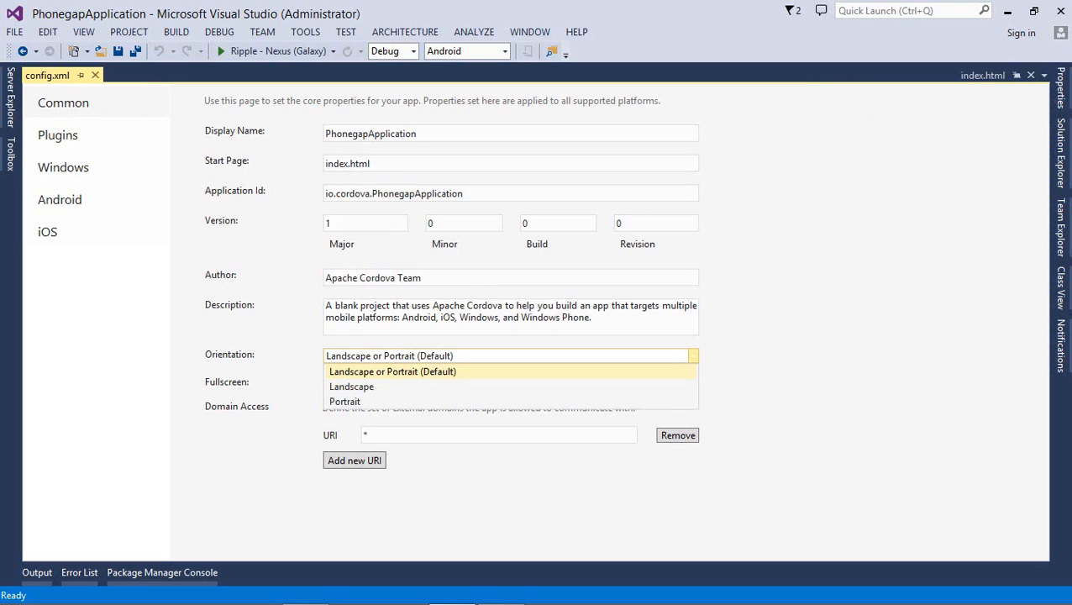
click(694, 356)
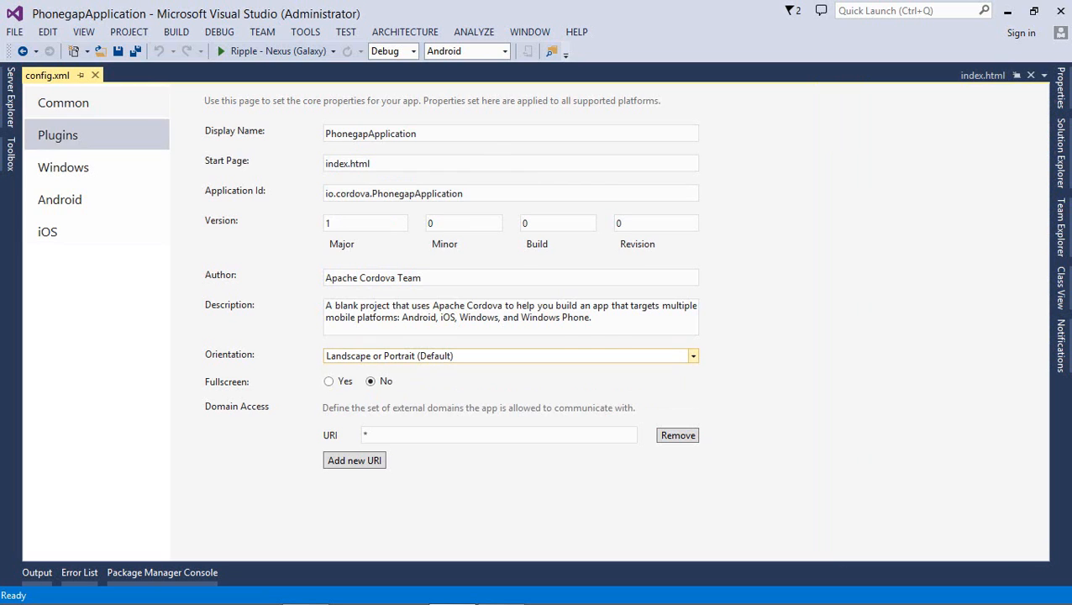
Show config.xml's Plugins page and scroll through the Core plugin list
click(58, 136)
scroll(306, 321, down, 5)
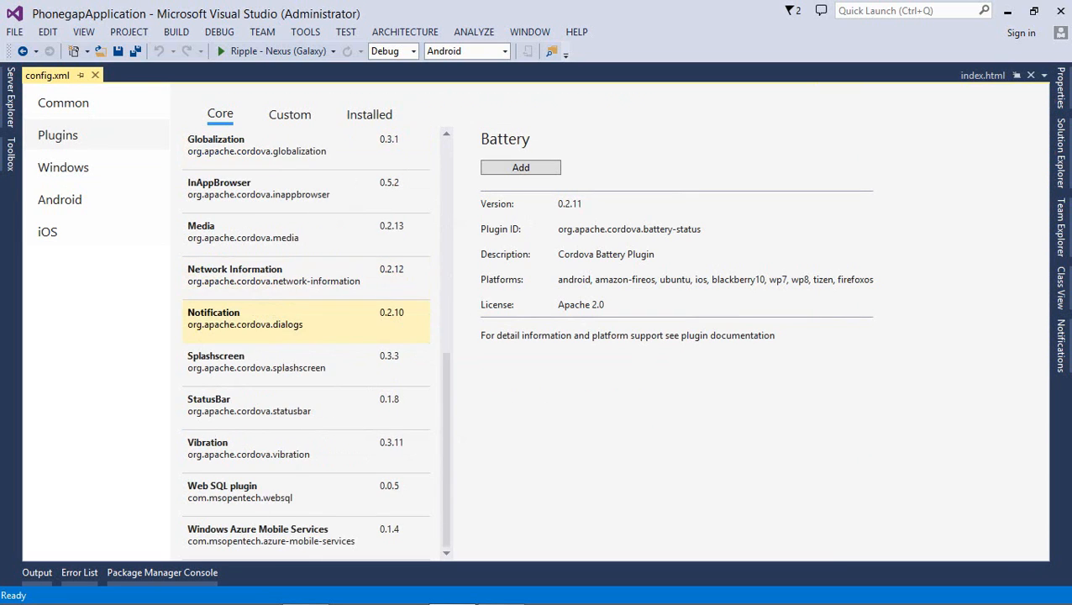
scroll(307, 321, up, 5)
scroll(307, 321, down, 5)
scroll(306, 321, up, 5)
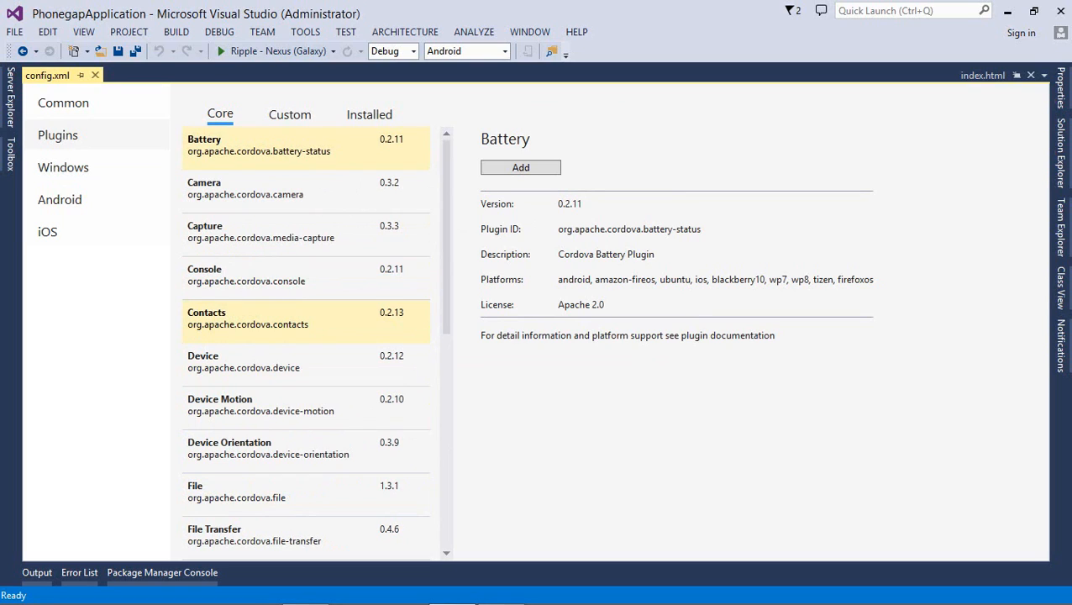
scroll(307, 321, down, 5)
scroll(307, 361, up, 5)
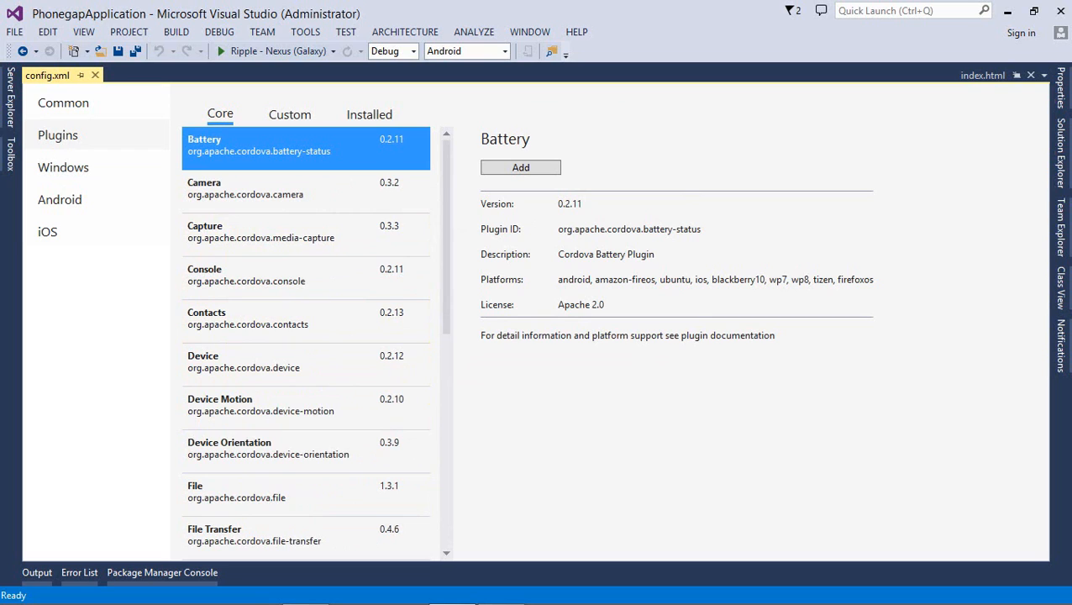
Briefly expand scripts and typings in Solution Explorer, then show config.xml's Android settings
click(1061, 153)
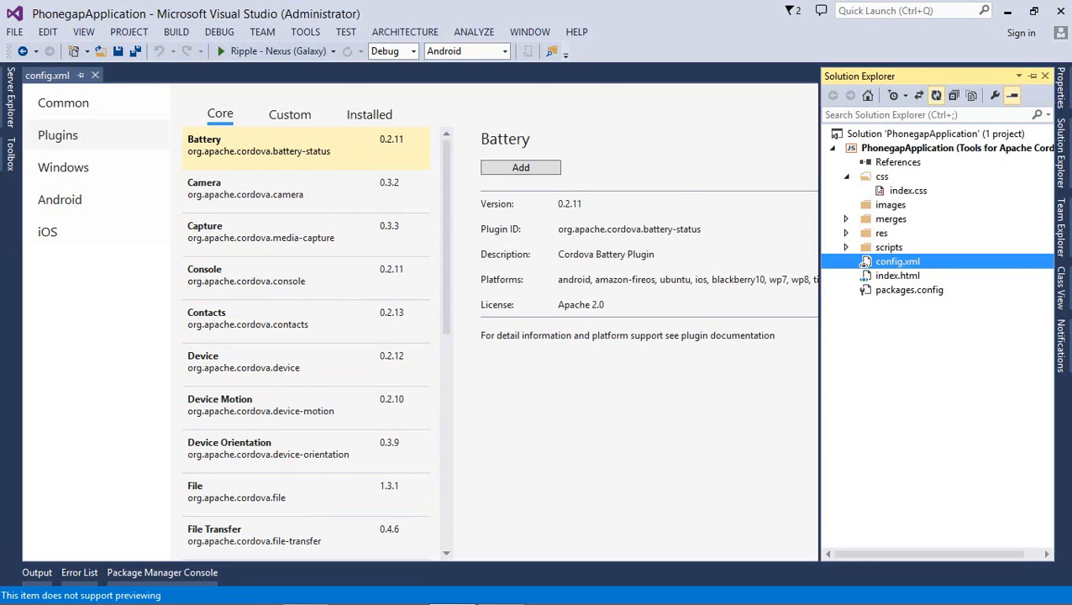
key(Up)
key(Down)
key(Up)
key(Right)
key(Down)
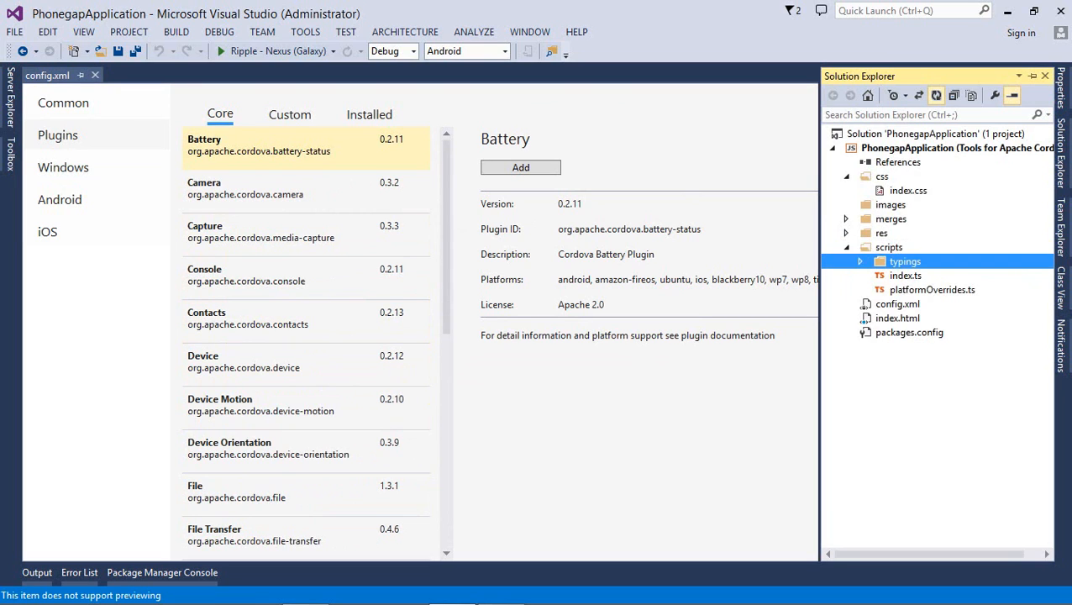
key(Right)
key(Left)
key(Left)
key(Left)
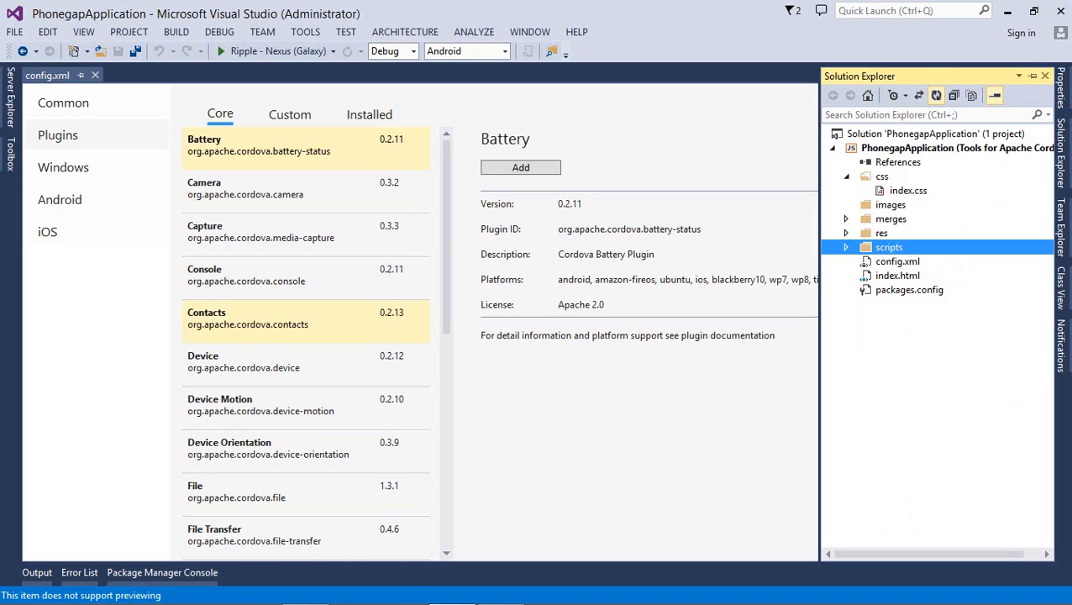
click(59, 199)
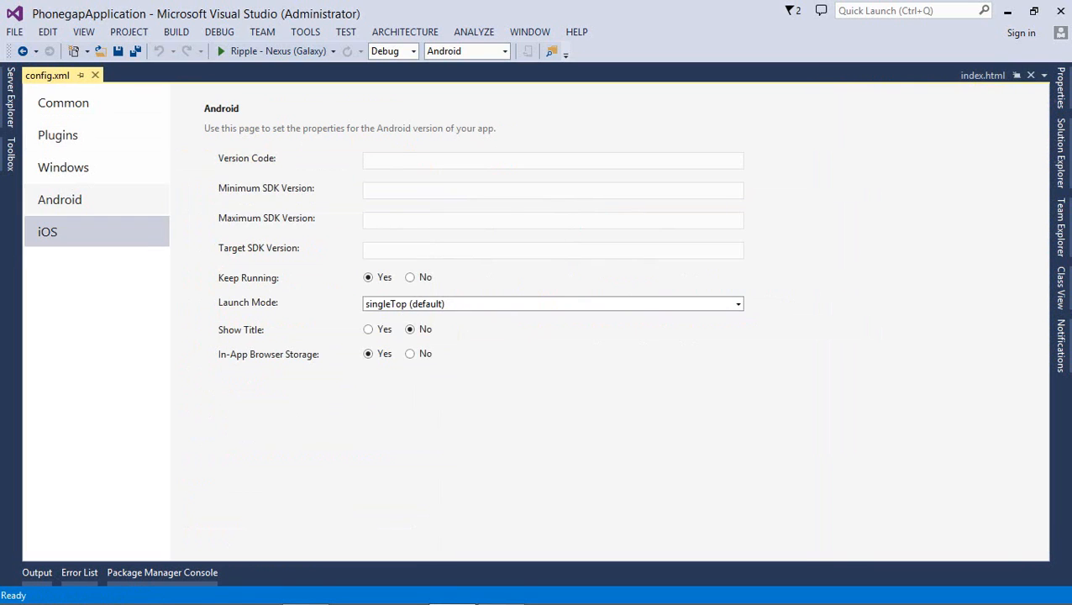
Check config.xml's iOS settings, leaving Target Device as Universal, then open config.xml's context menu in Solution Explorer
click(47, 232)
click(63, 167)
click(48, 232)
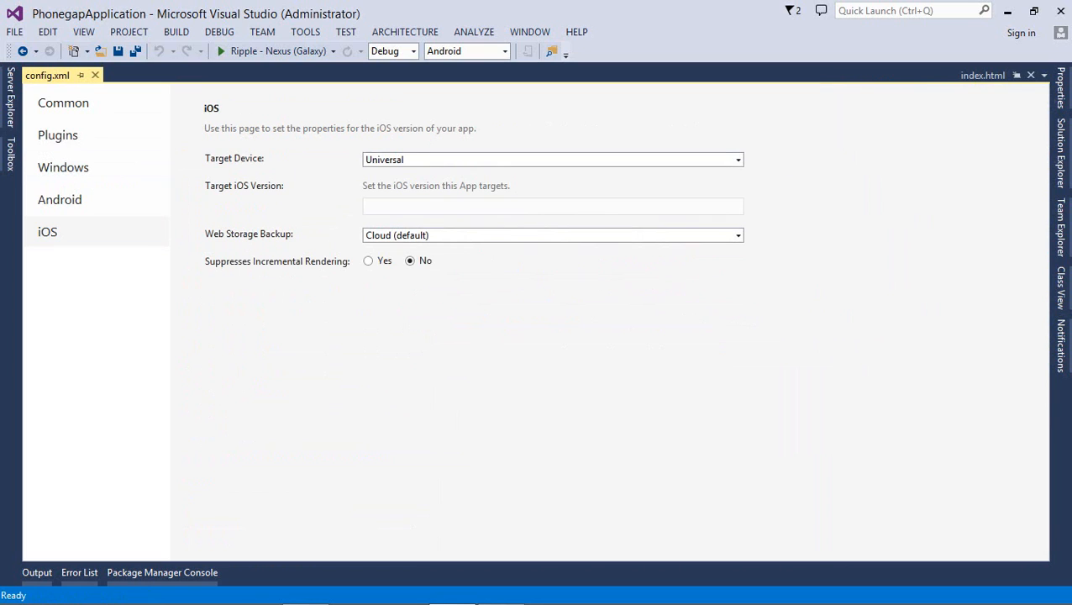
click(738, 160)
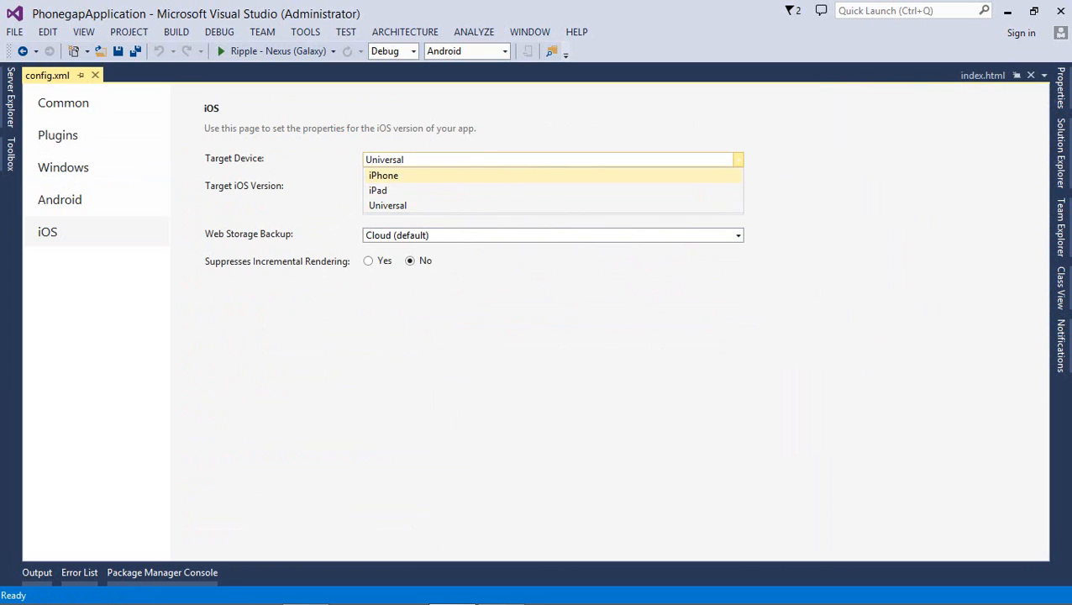
key(Escape)
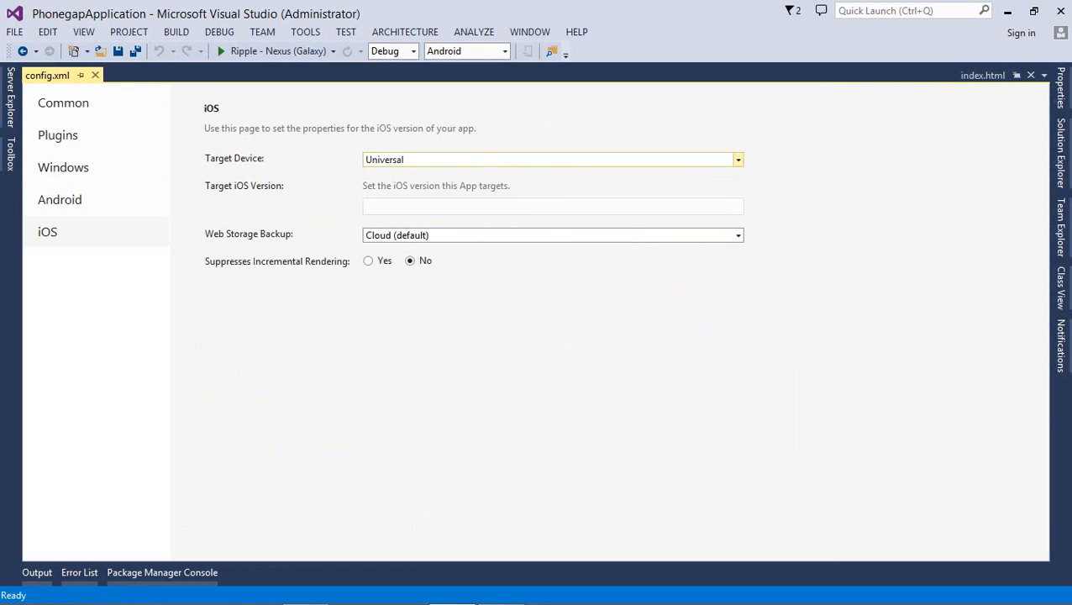
click(1062, 153)
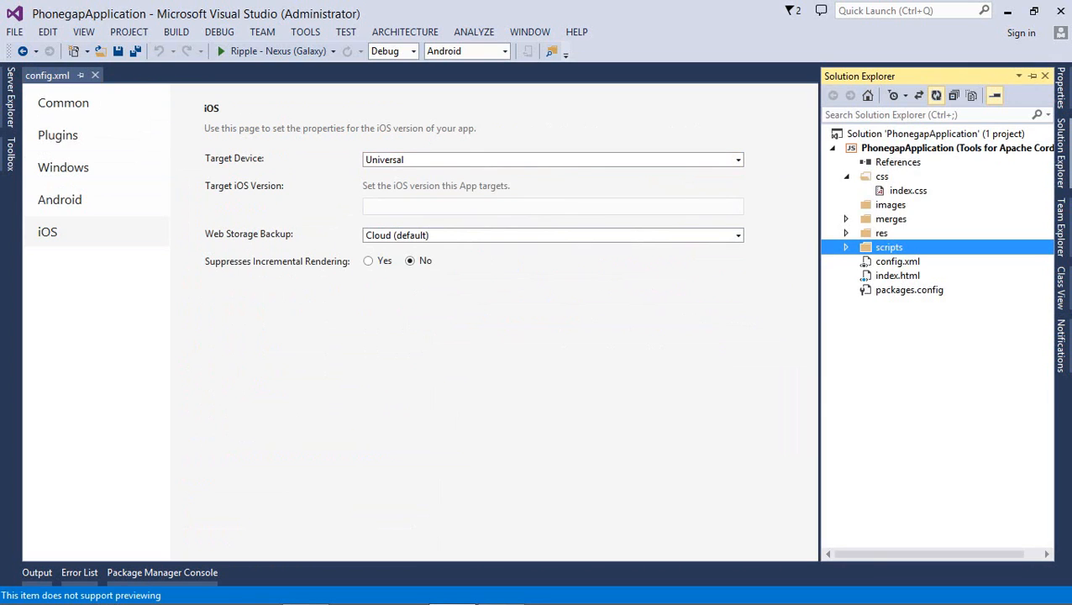
right_click(893, 266)
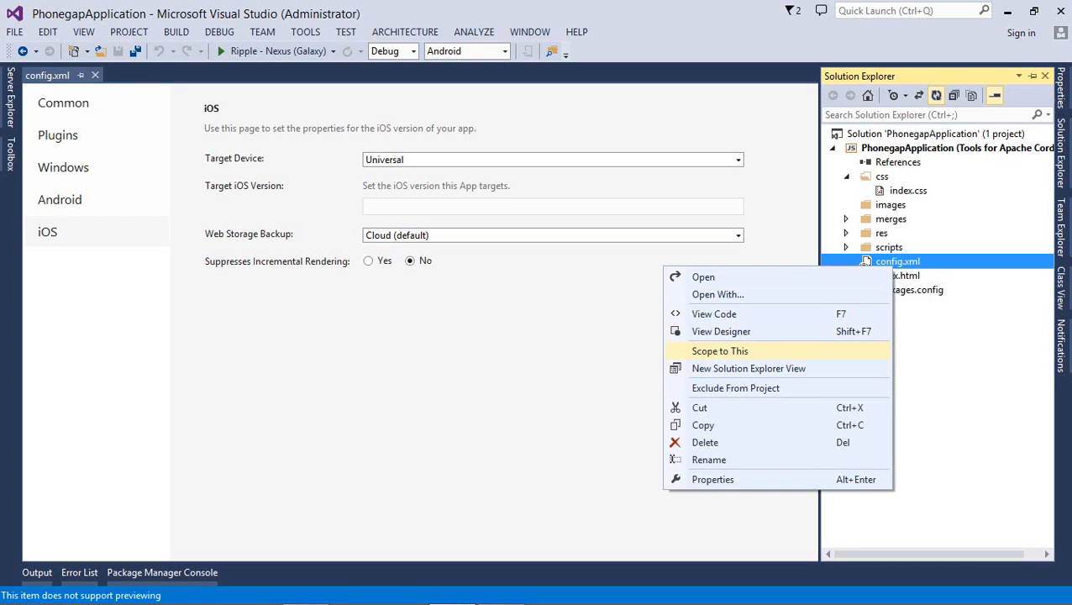
Reopen config.xml as raw XML, inspect the SplashScreen preference on line 9, and close it
click(714, 313)
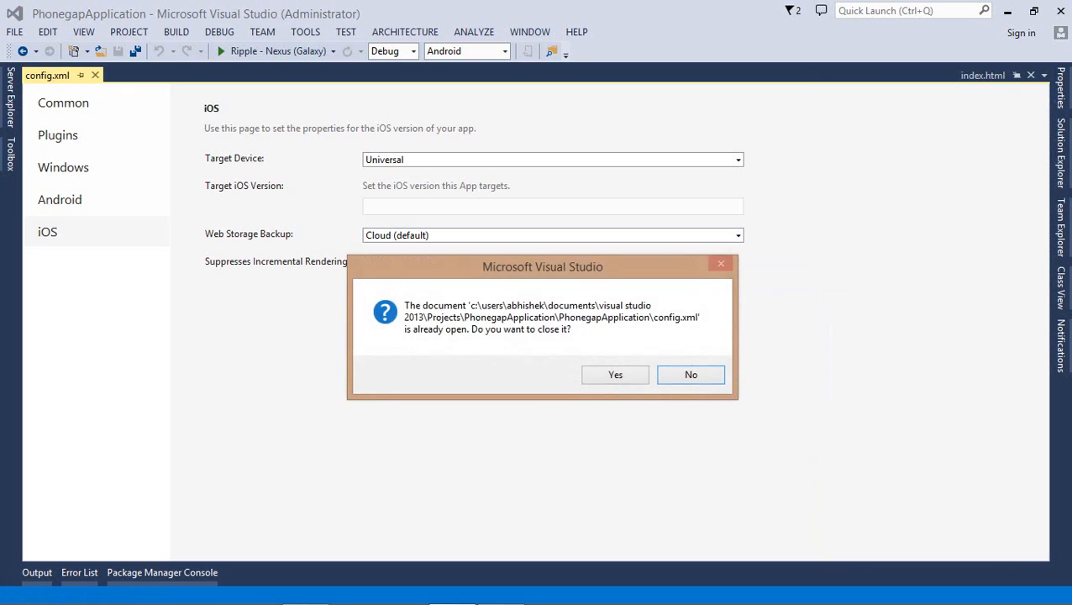
click(615, 374)
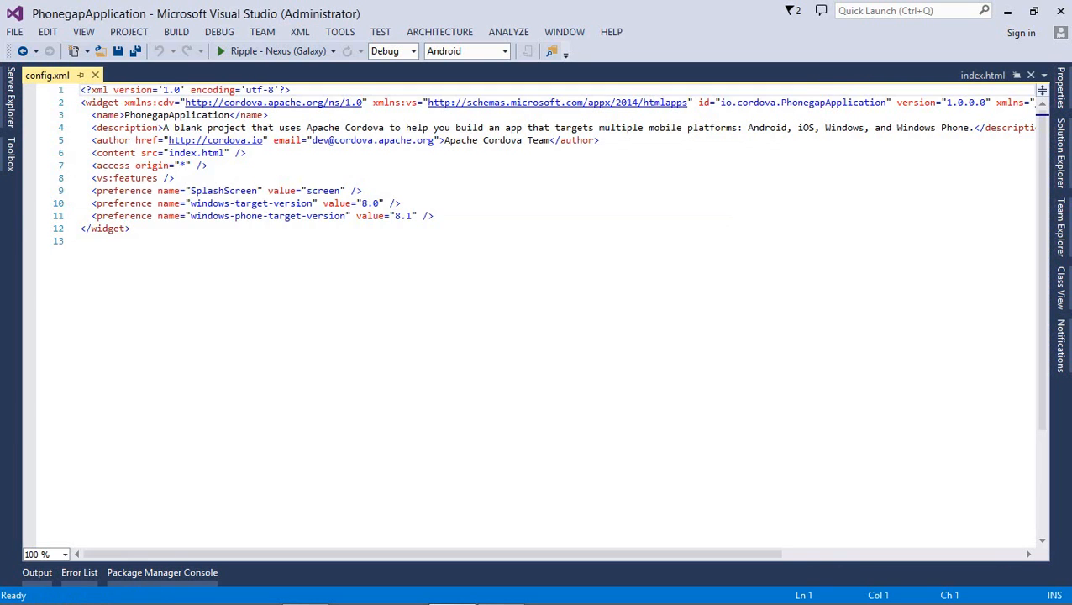
scroll(615, 375, down, 3)
scroll(536, 315, up, 3)
click(262, 191)
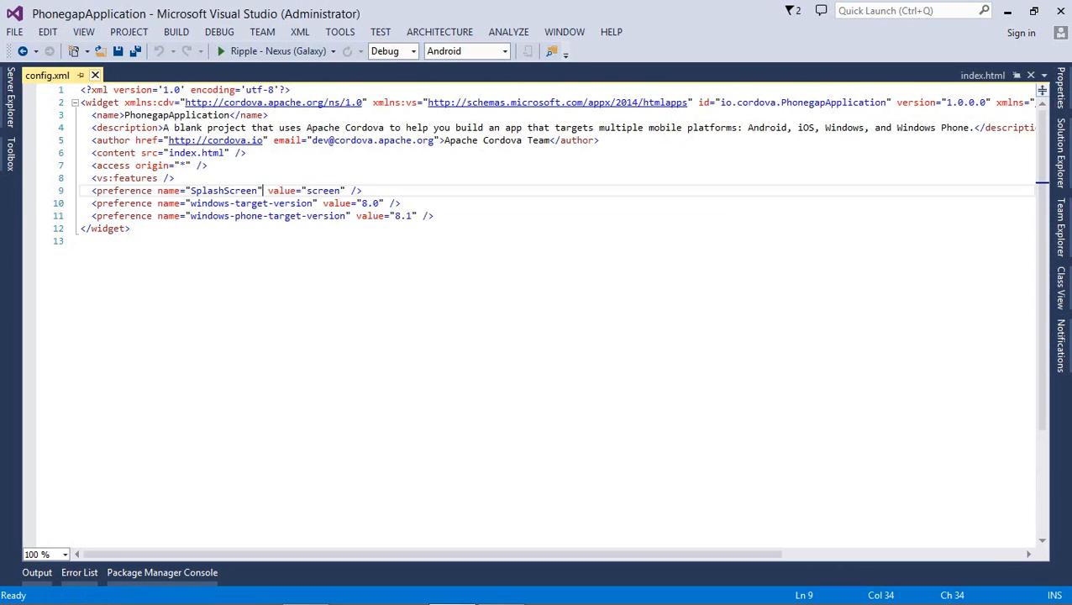
click(95, 75)
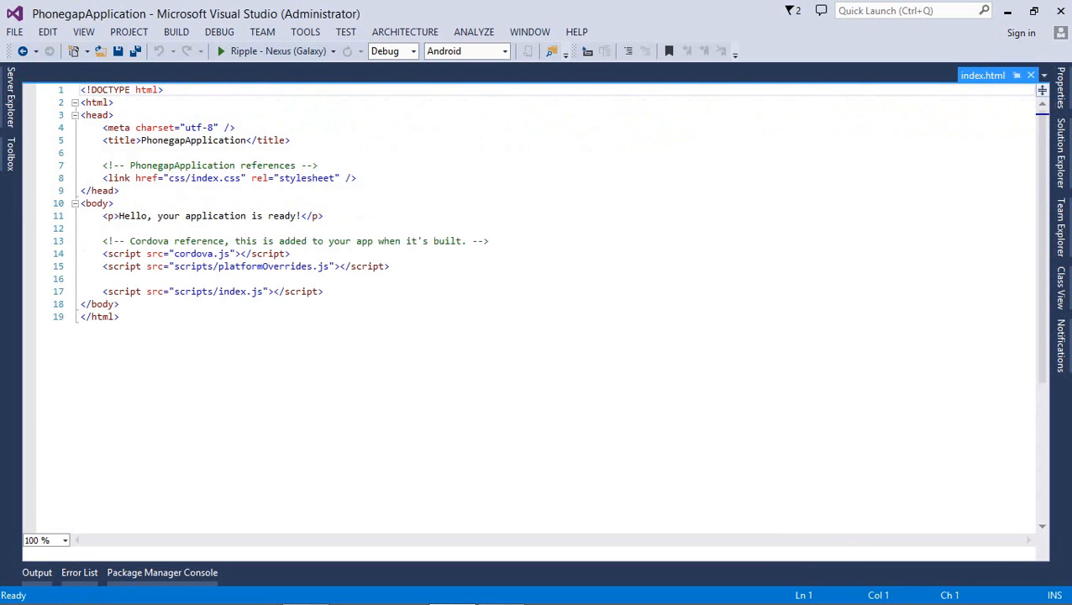
Open config.xml in the settings designer, close it, and return to index.html
click(1061, 152)
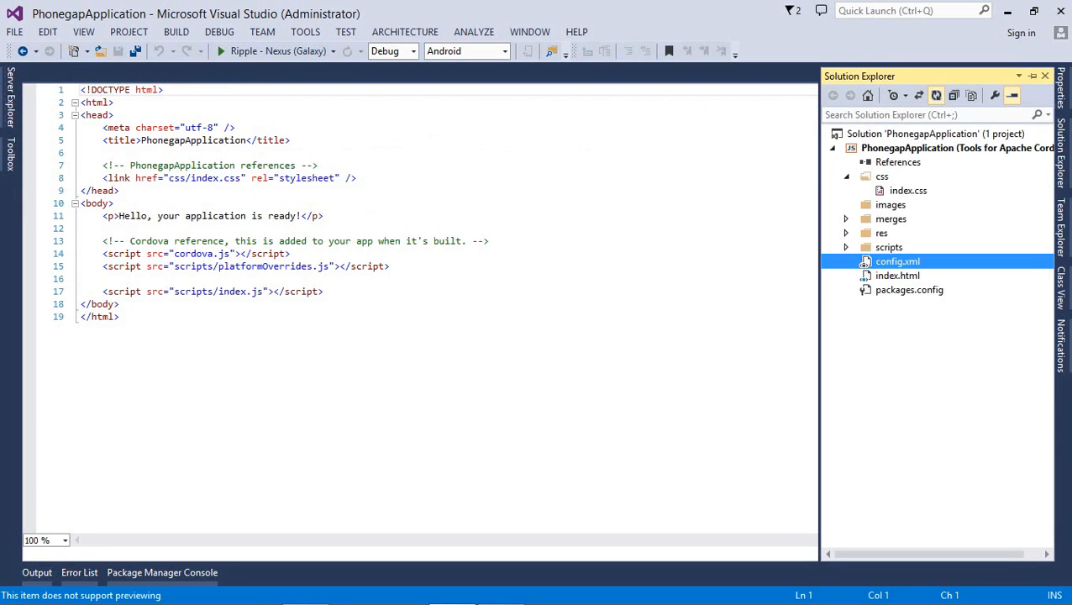
double_click(897, 261)
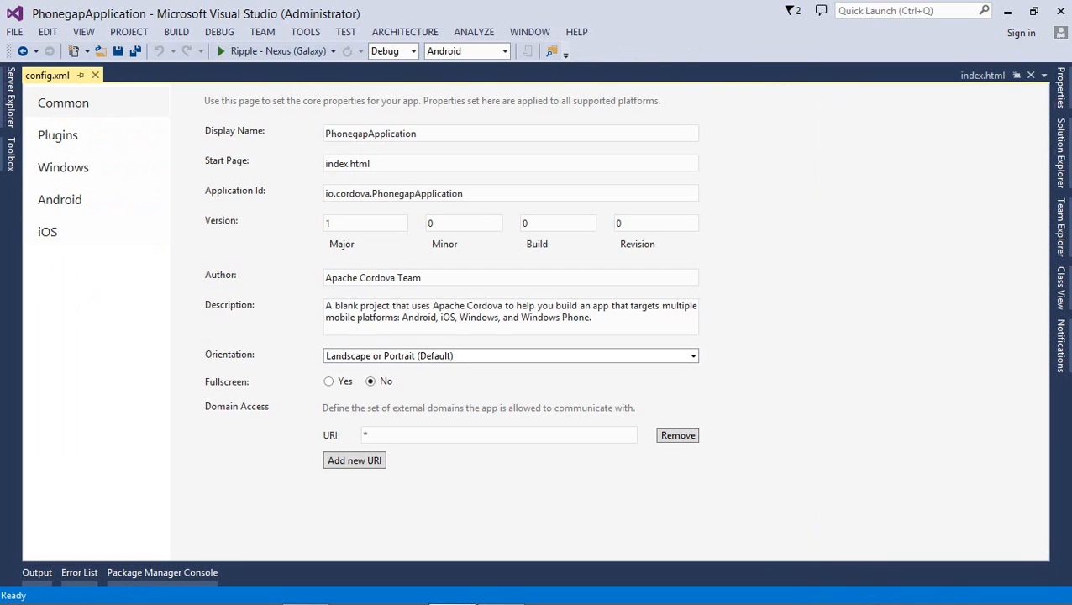
click(95, 75)
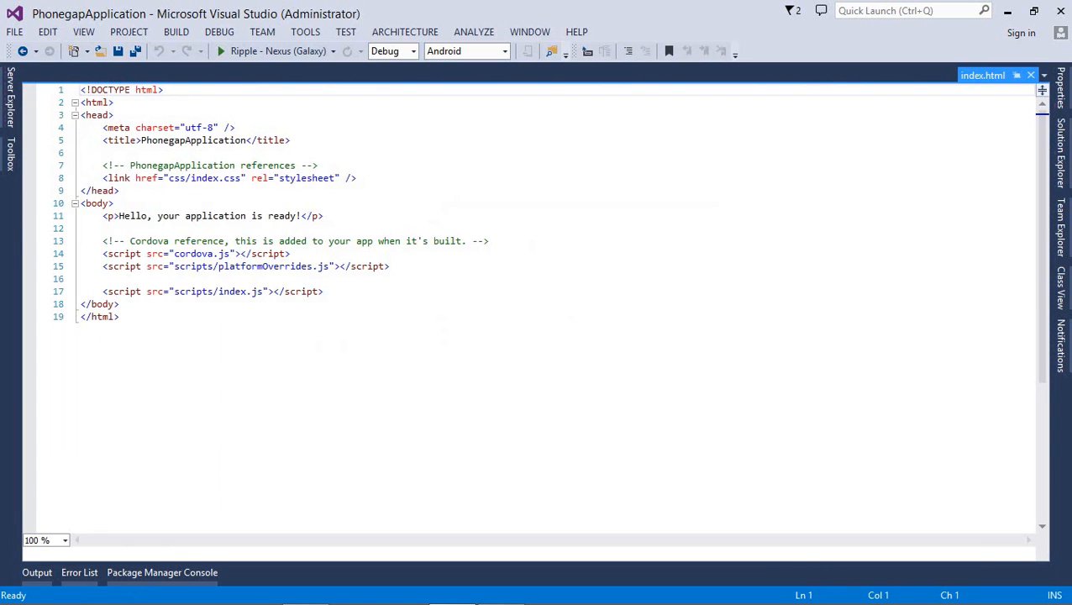
click(1061, 153)
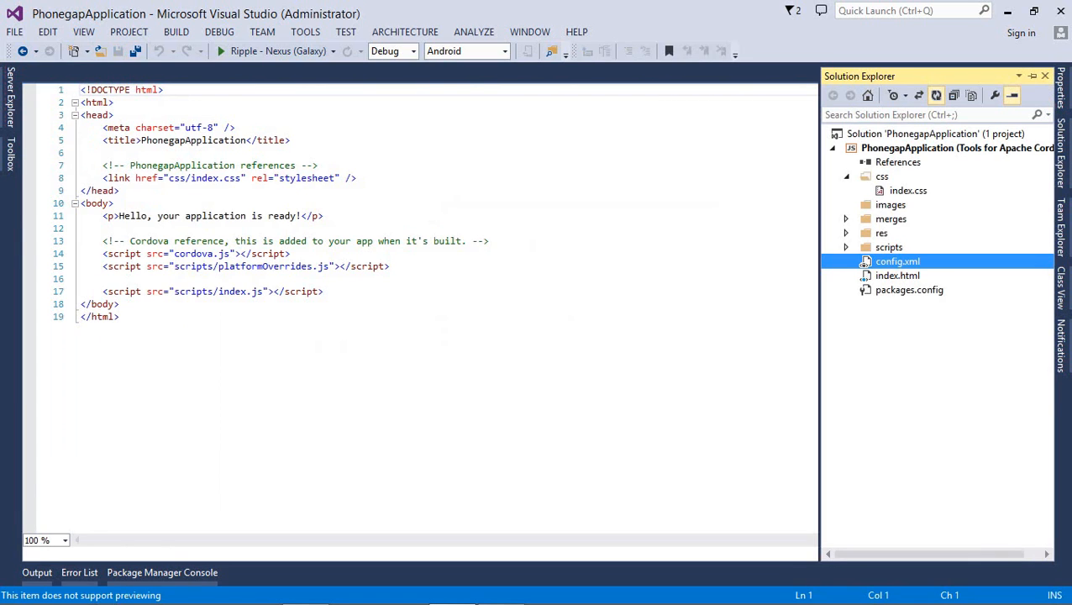
click(291, 254)
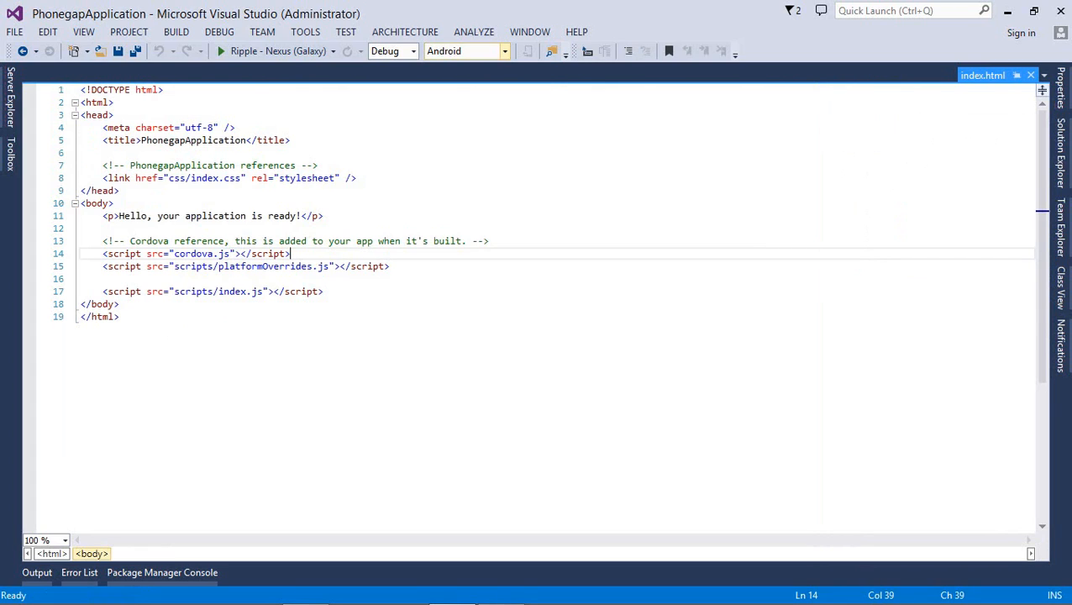
Keep Android as the solution platform and set the debug target to Ripple - Nexus S
click(505, 52)
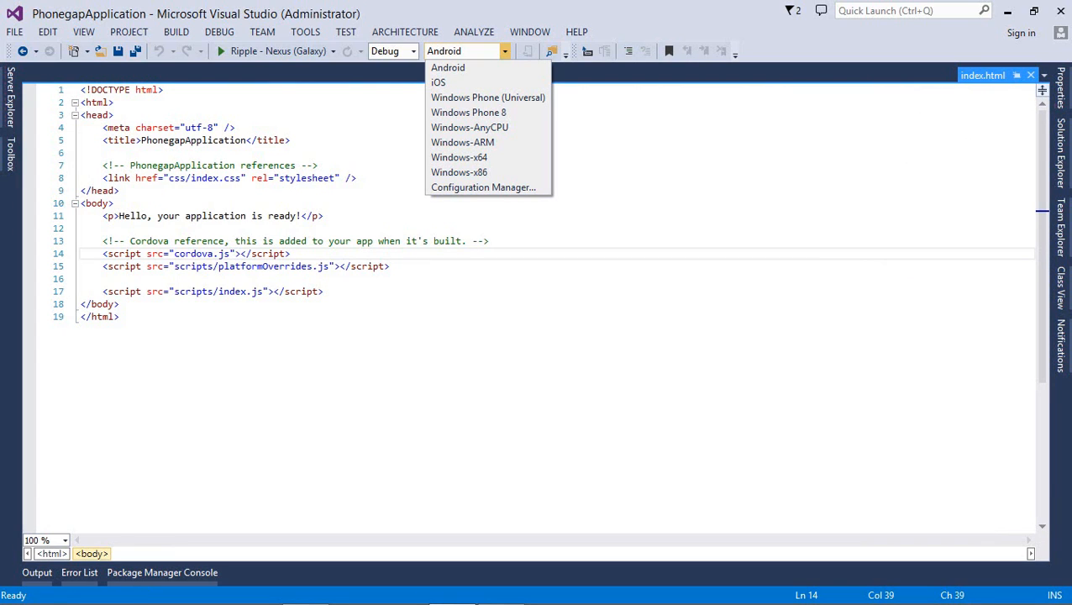
key(Down)
key(Down)
key(Down)
key(Down)
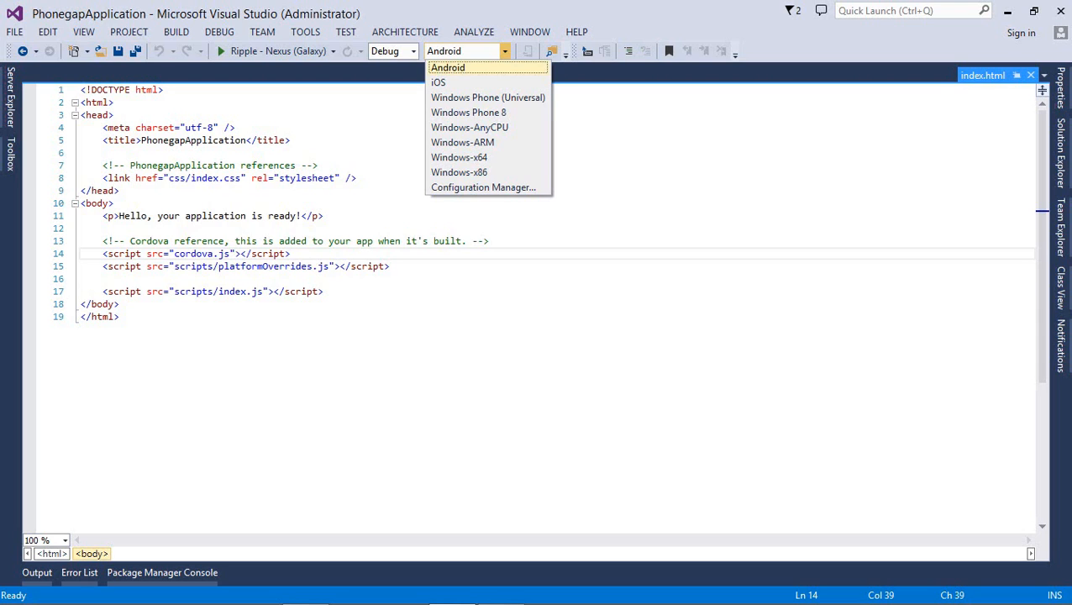
key(Down)
key(Down)
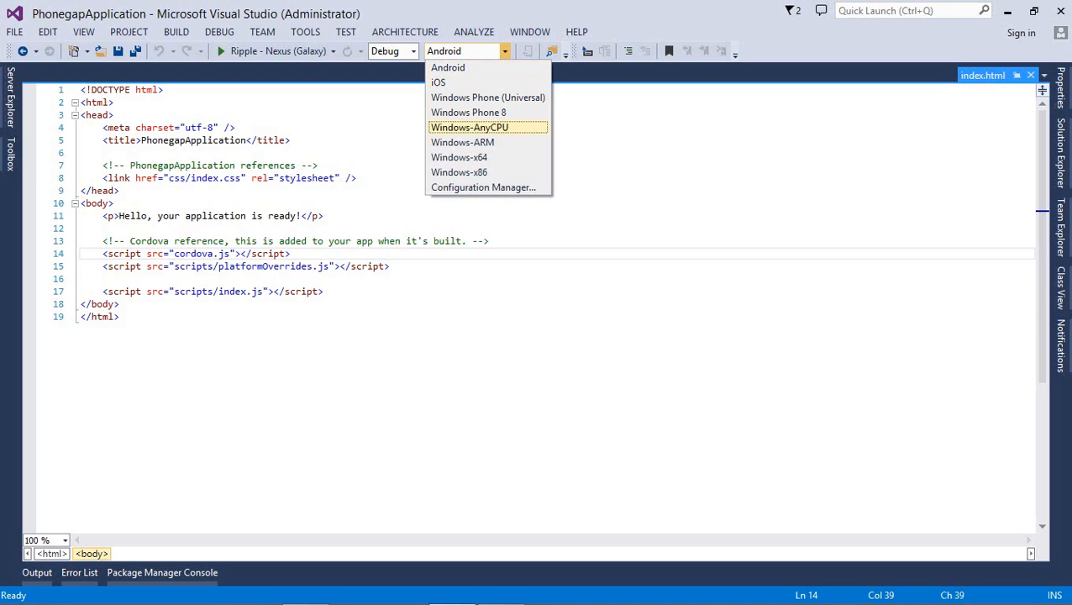
key(Up)
key(Up)
key(Up)
key(Up)
key(Up)
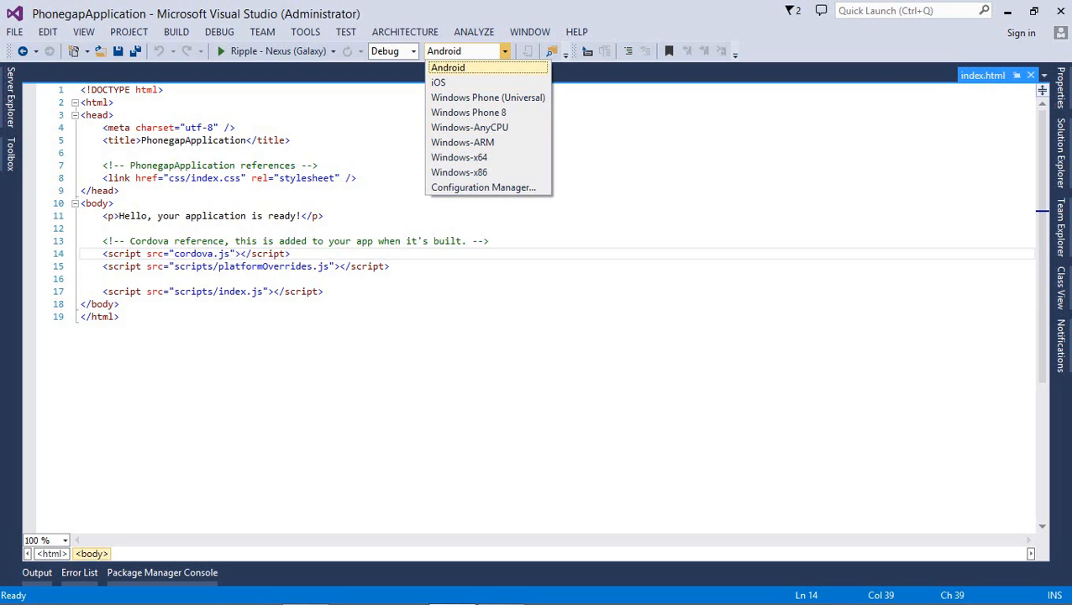
key(Return)
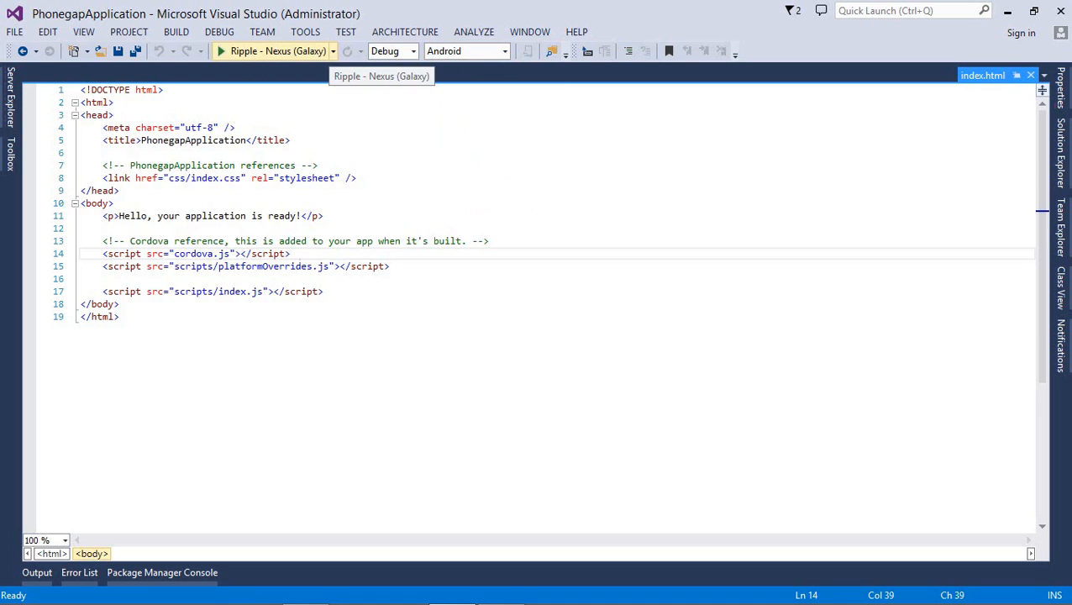
click(332, 51)
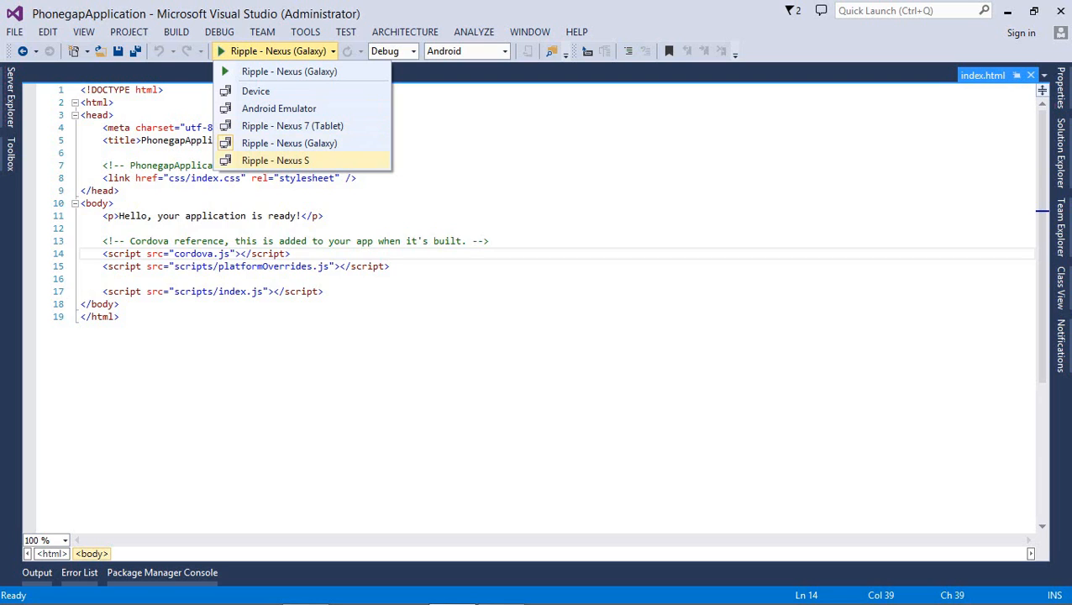
click(276, 160)
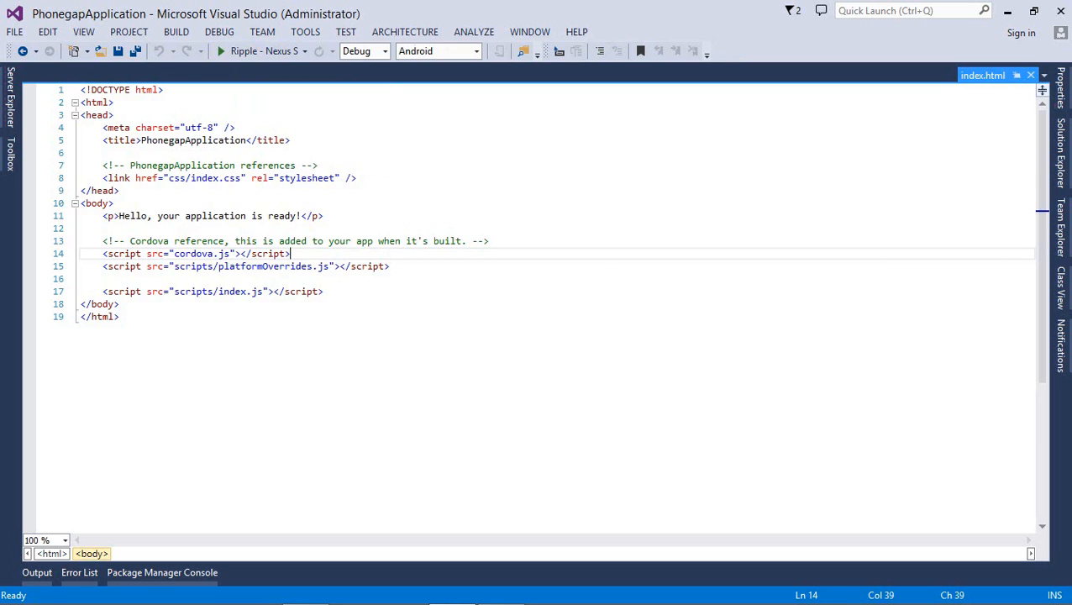
Launch the app in Ripple - Nexus S and maximize the emulator's Chrome window
click(262, 51)
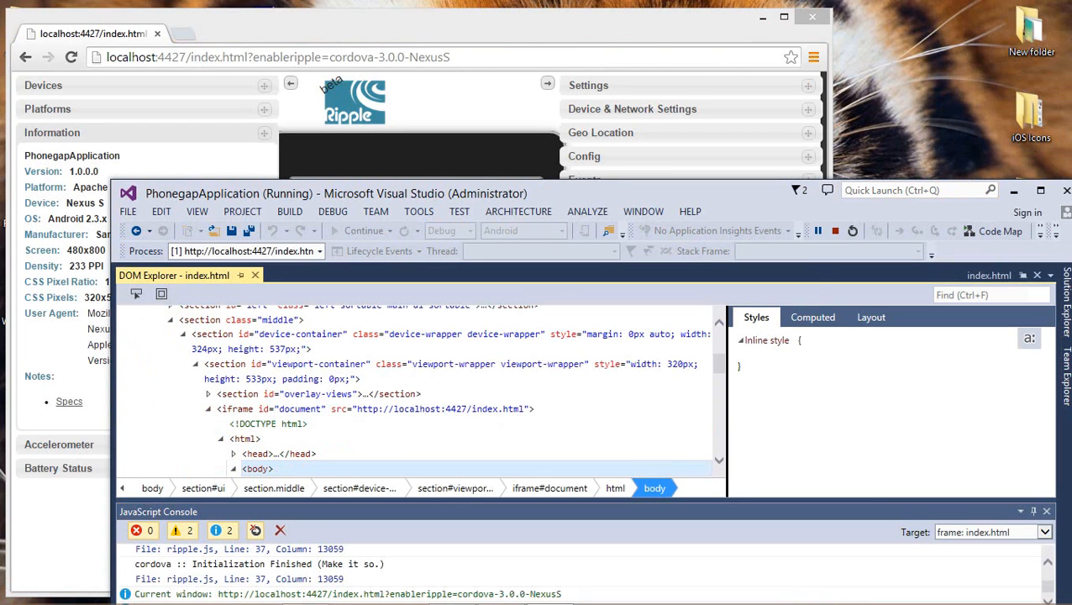
click(1040, 190)
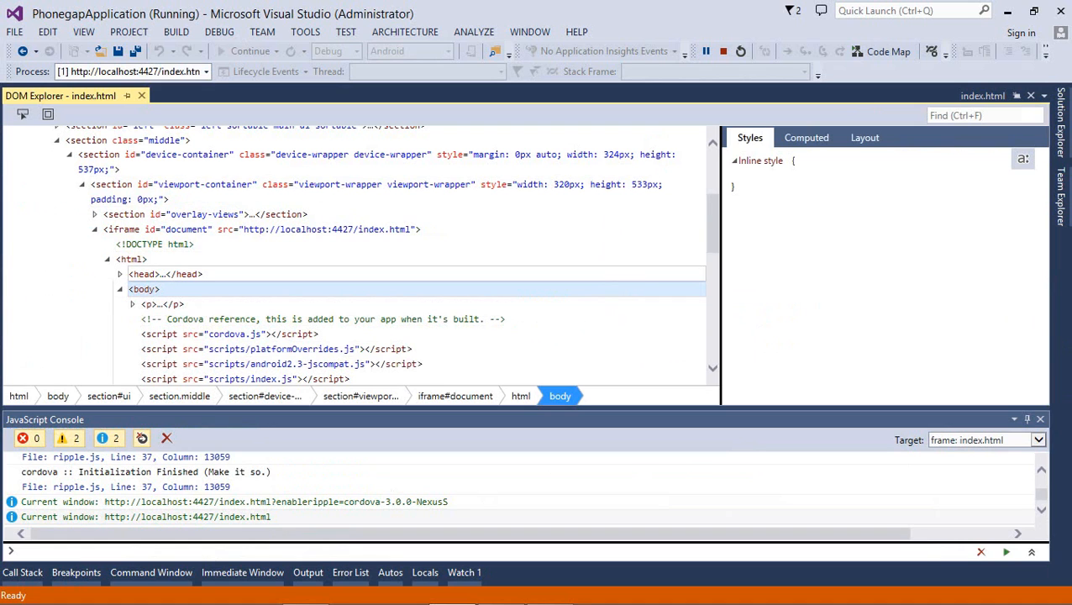
click(1007, 10)
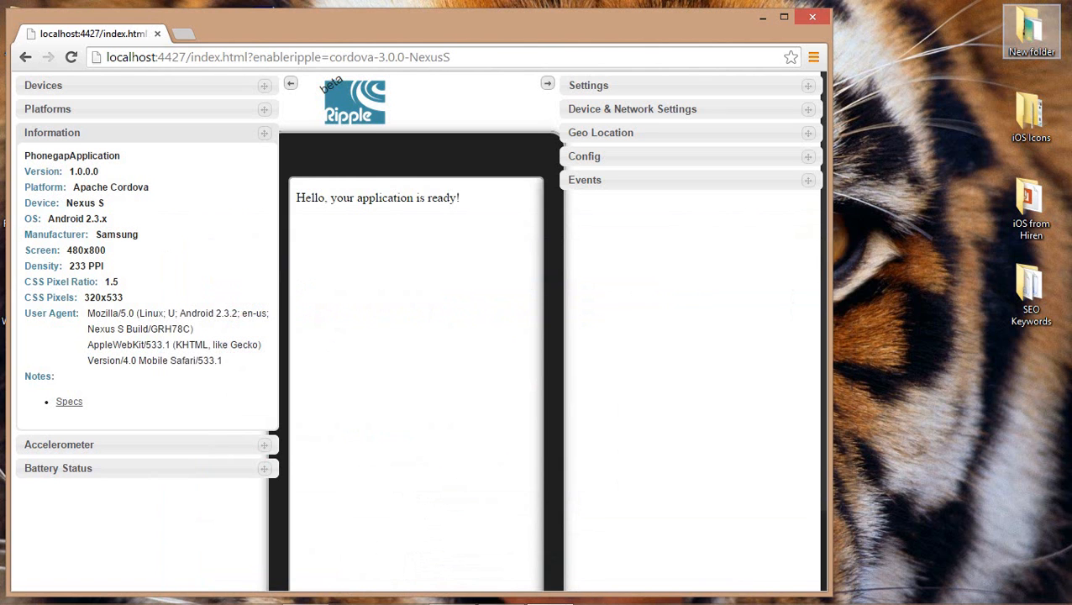
click(784, 17)
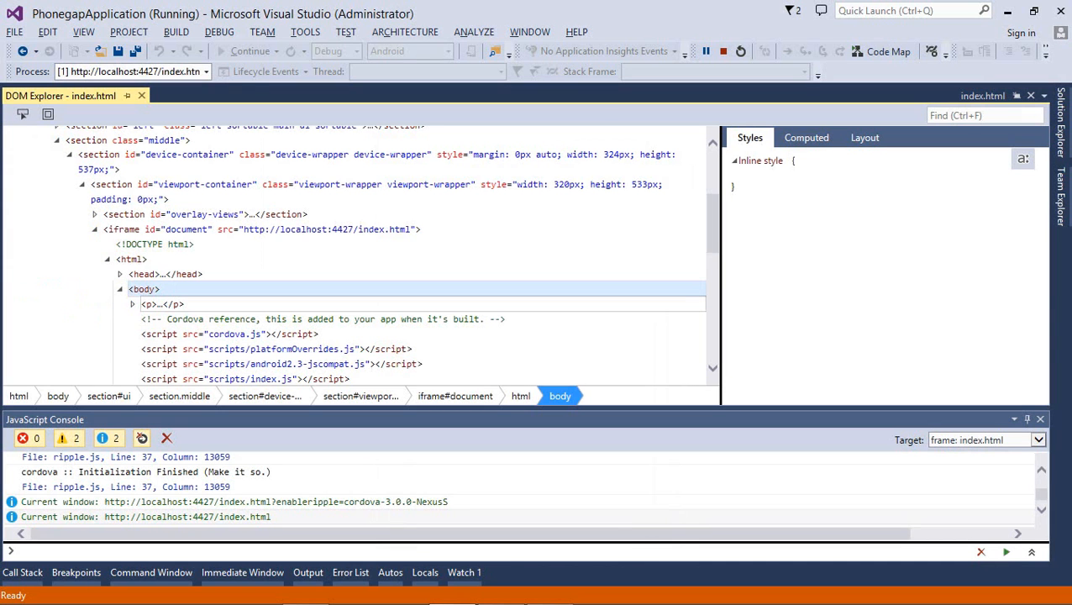
Open index.html from Solution Explorer and select the paragraph text on line 11
click(1060, 123)
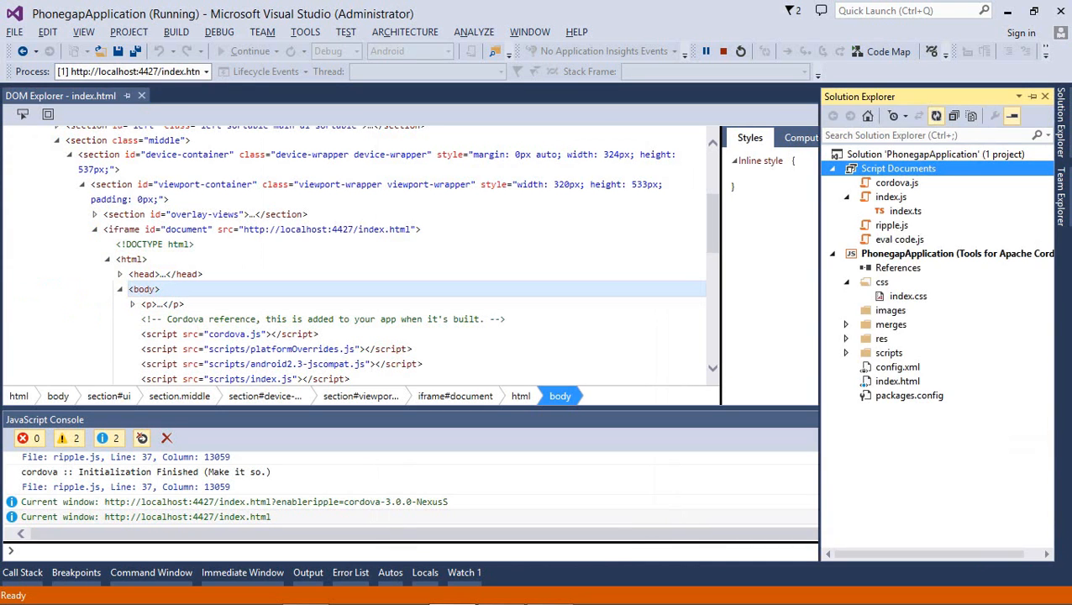
double_click(897, 382)
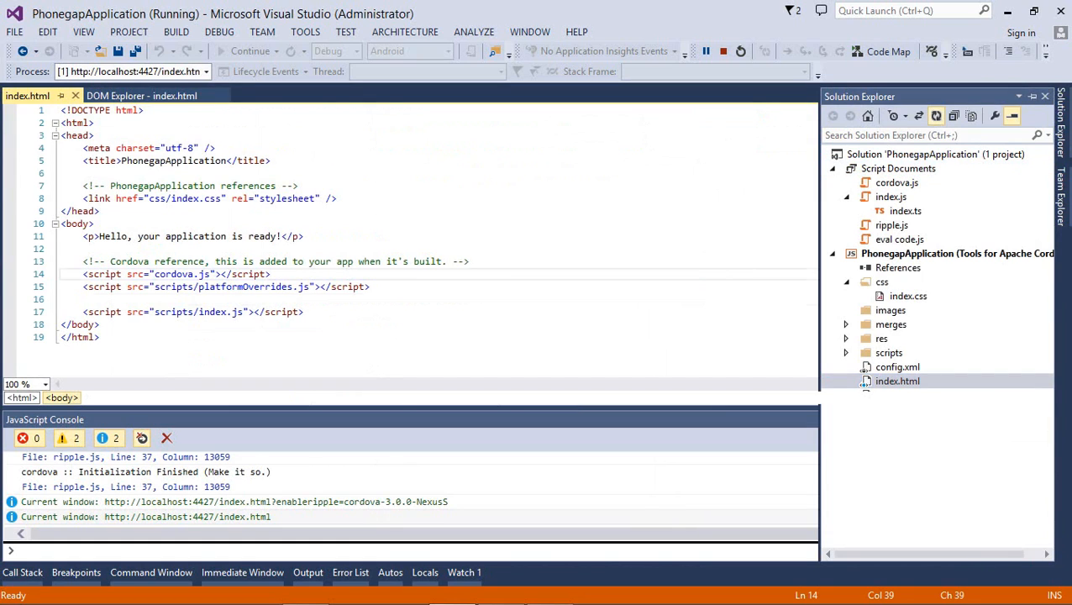
click(471, 299)
scroll(471, 299, down, 4)
scroll(471, 299, up, 4)
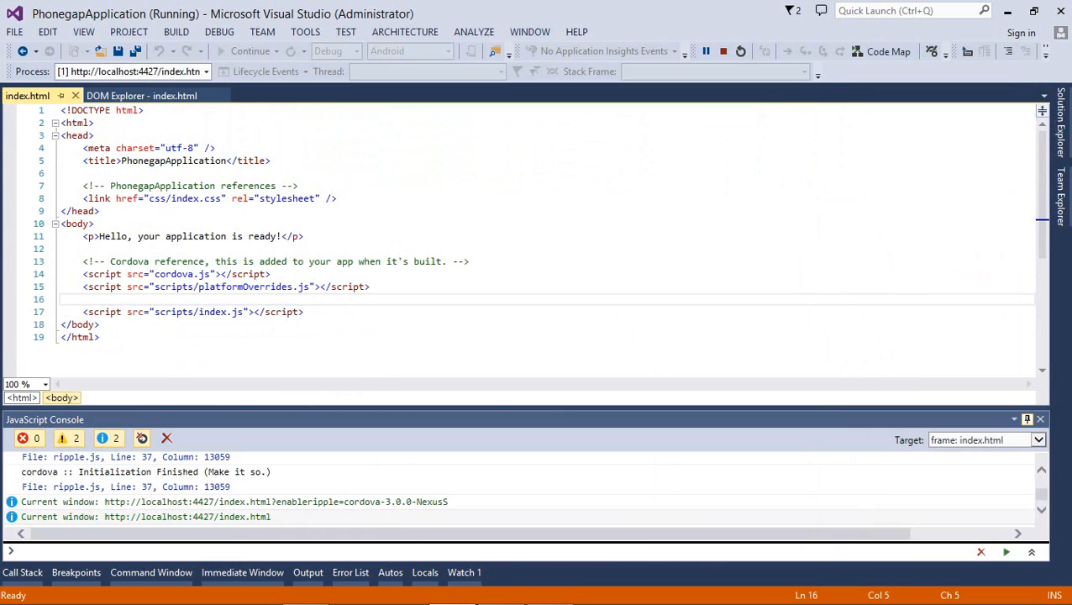
click(1027, 419)
drag(470, 299, 471, 324)
click(470, 287)
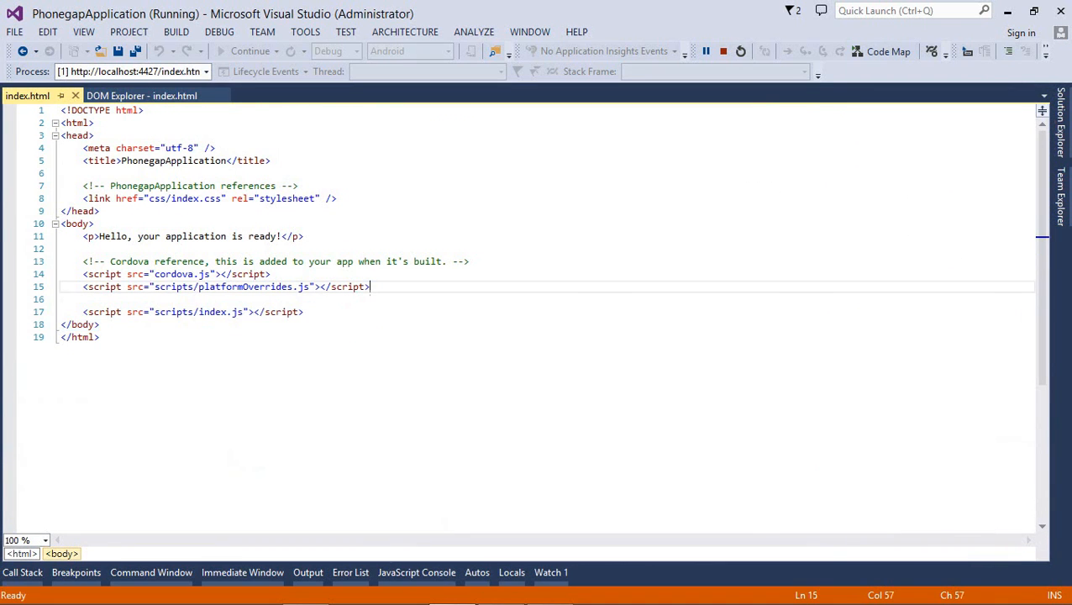
key(alt+Tab)
key(alt+Tab)
drag(276, 236, 99, 237)
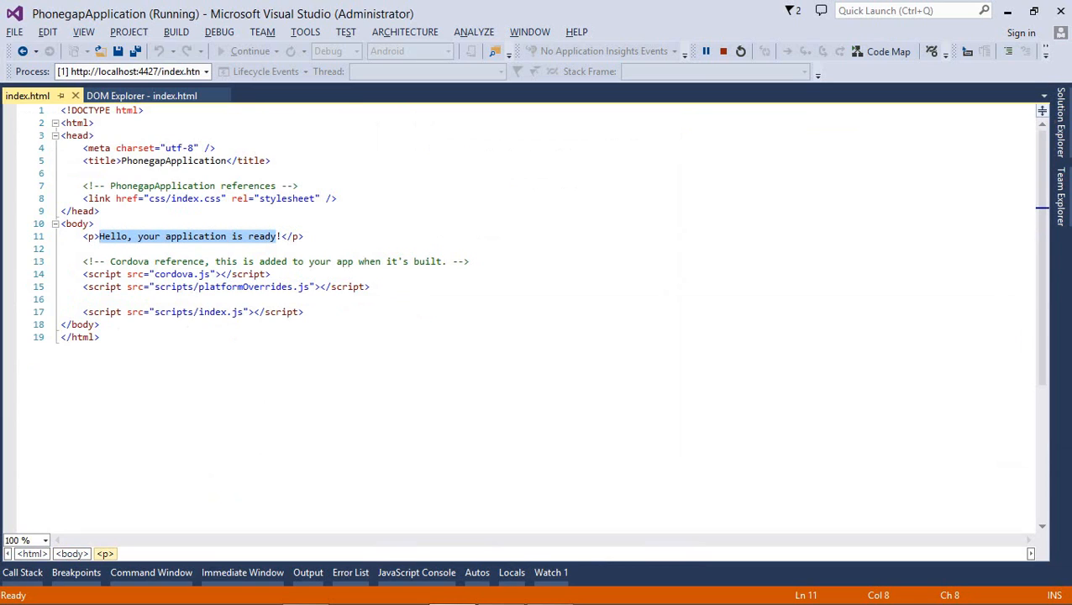
Replace the paragraph with 'Hello World App from Corodova using Visual Studio 2013', save, and stop debugging
text(Hello World )
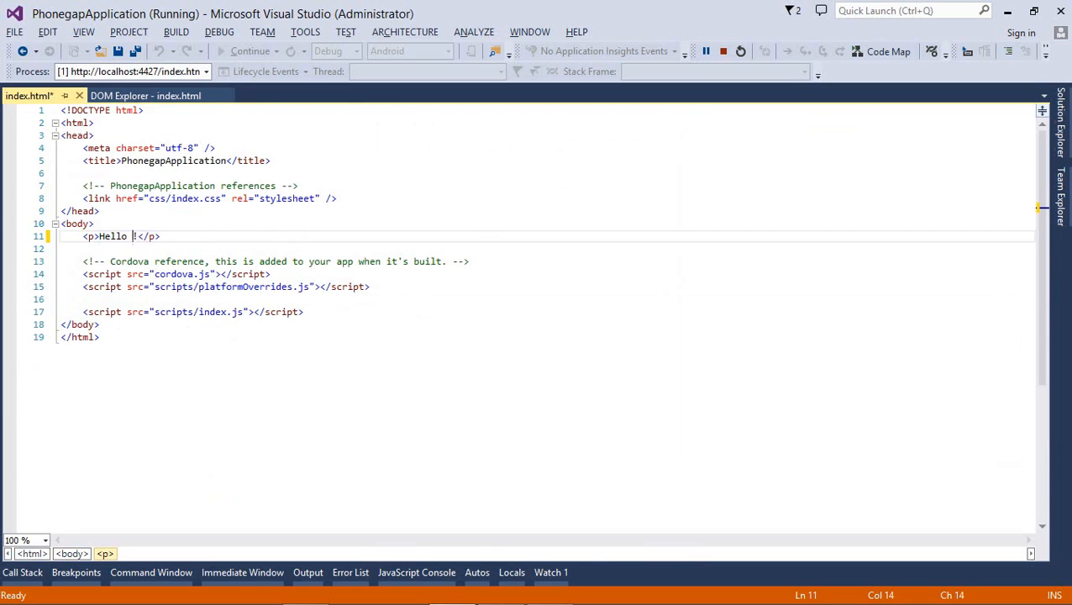
text(App from Cor)
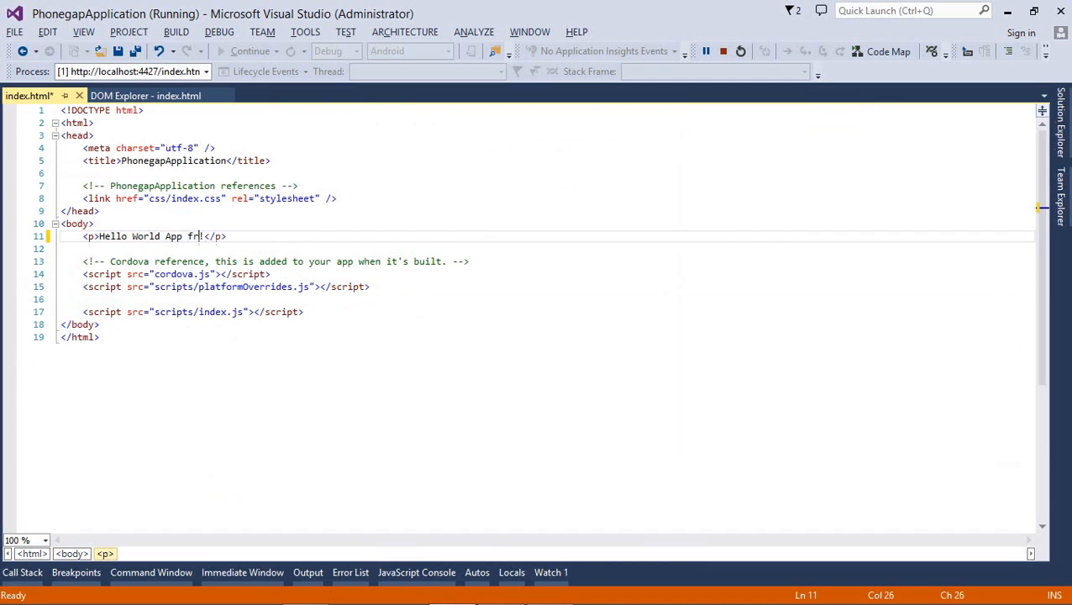
text(odova using Visu)
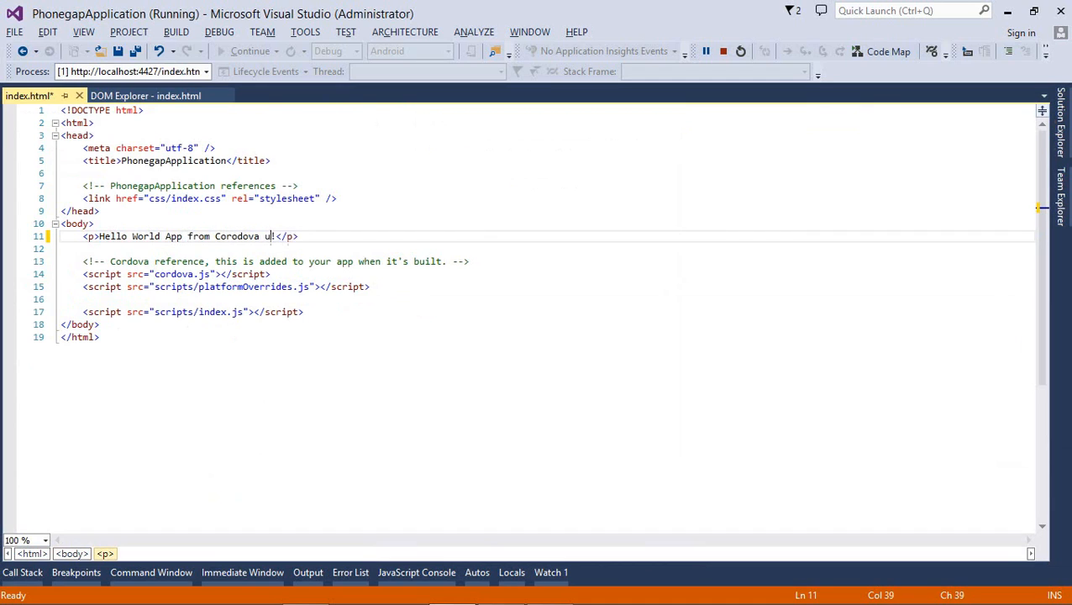
text(al Studio )
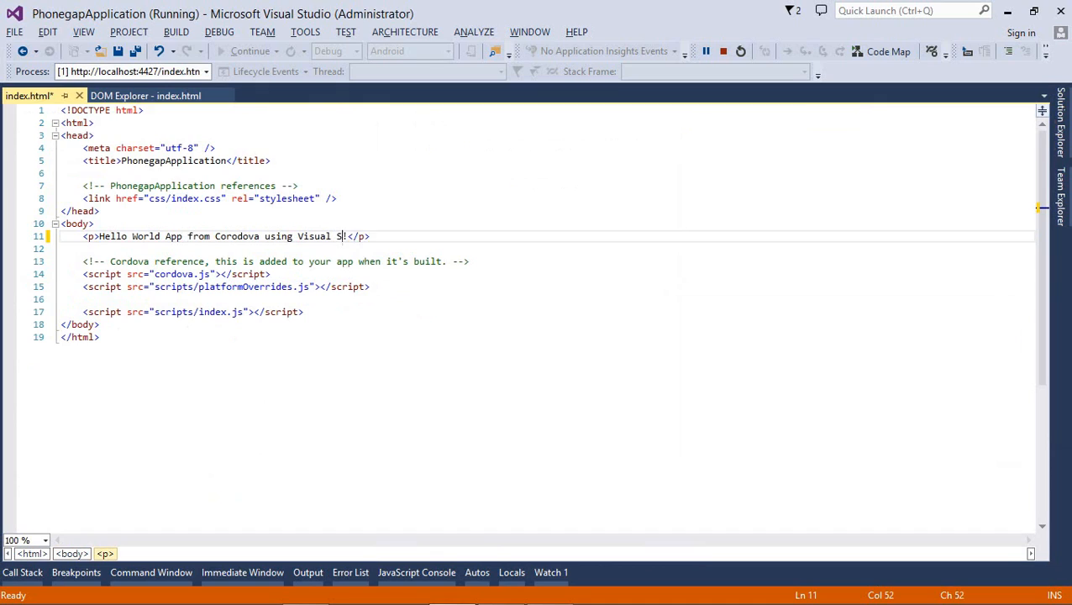
text(2013)
key(ctrl+s)
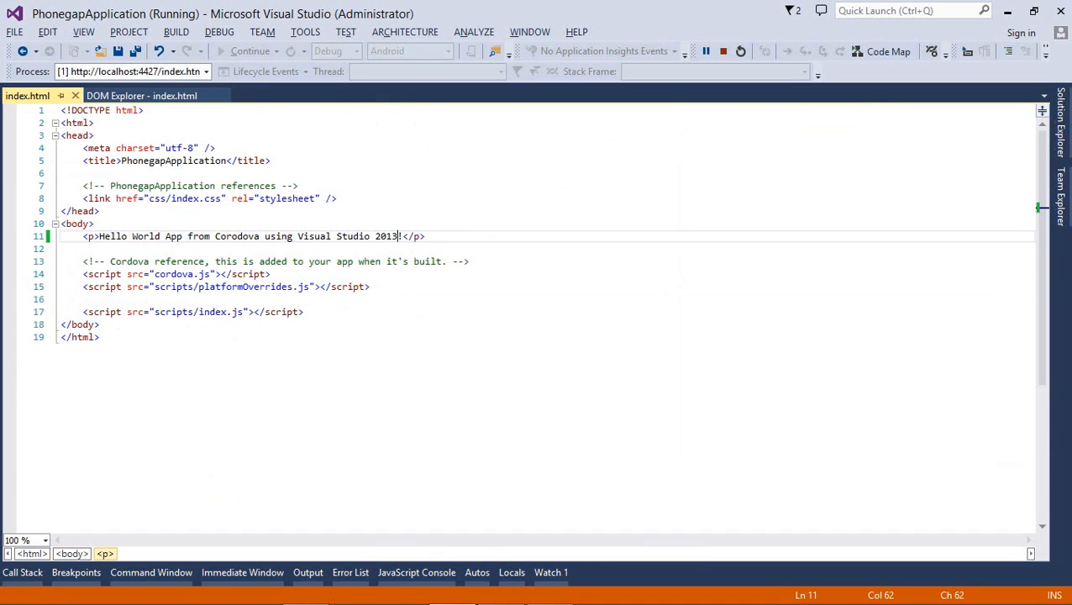
click(723, 51)
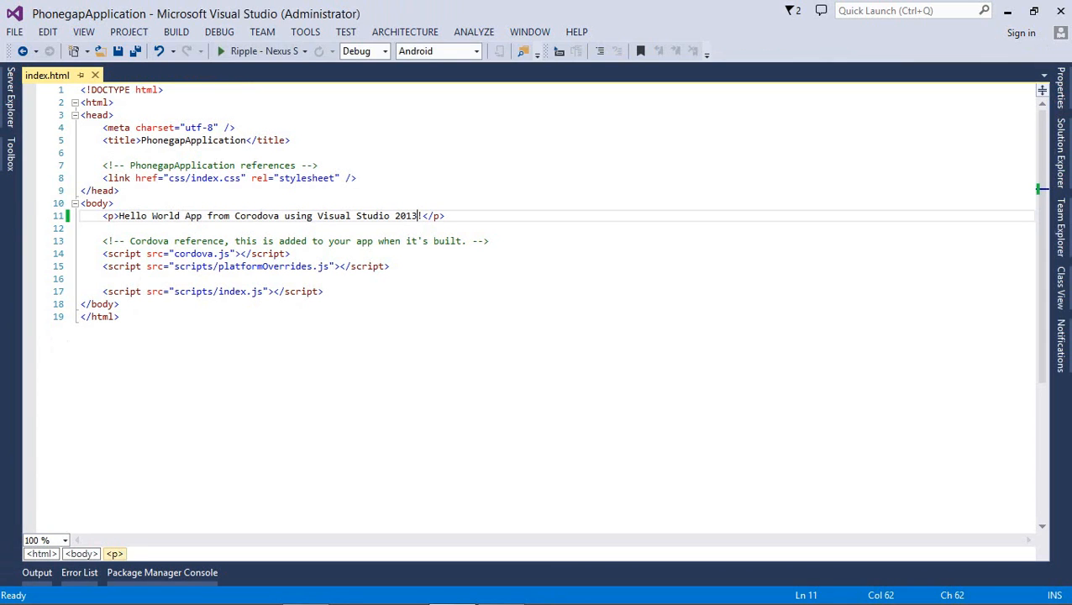
Redeploy the app with F5, inspect the DOM tree's ui section, then stop debugging
key(F5)
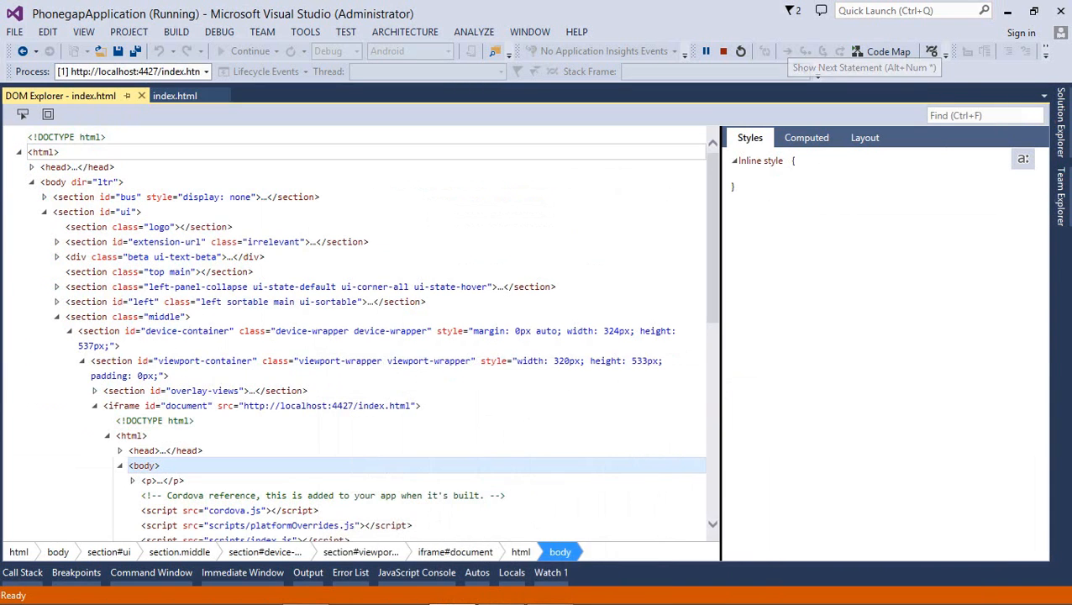
click(97, 211)
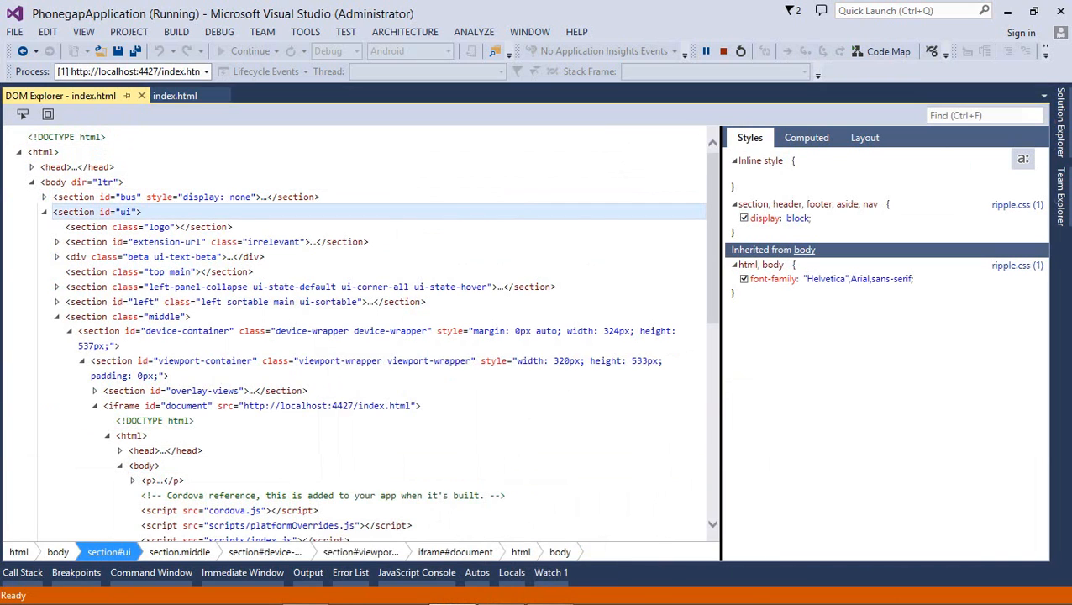
click(724, 51)
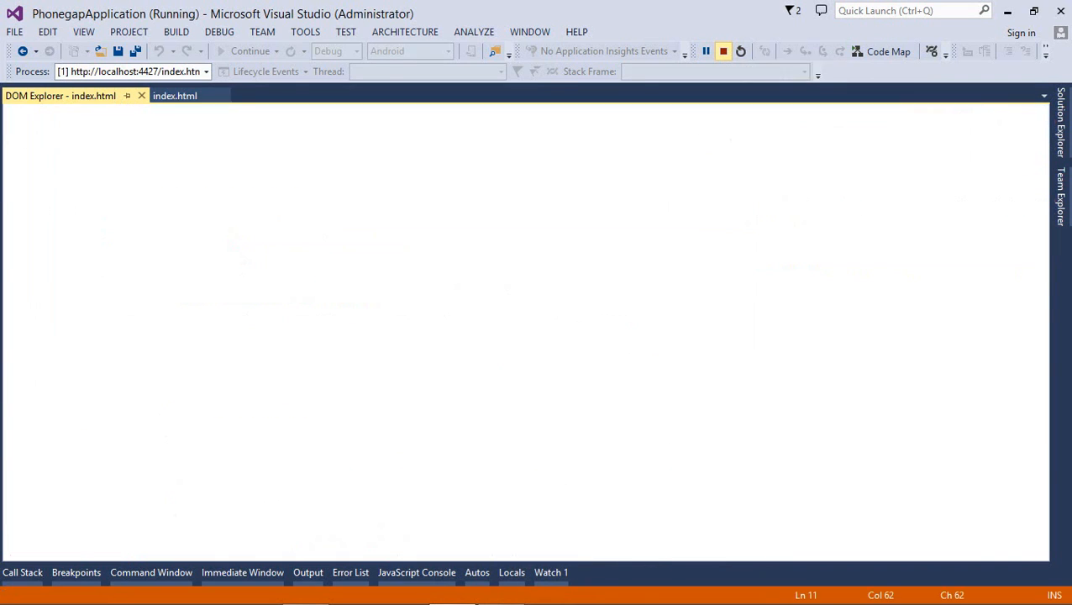
Look through the TOOLS menu without choosing anything, then minimise Visual Studio
click(357, 178)
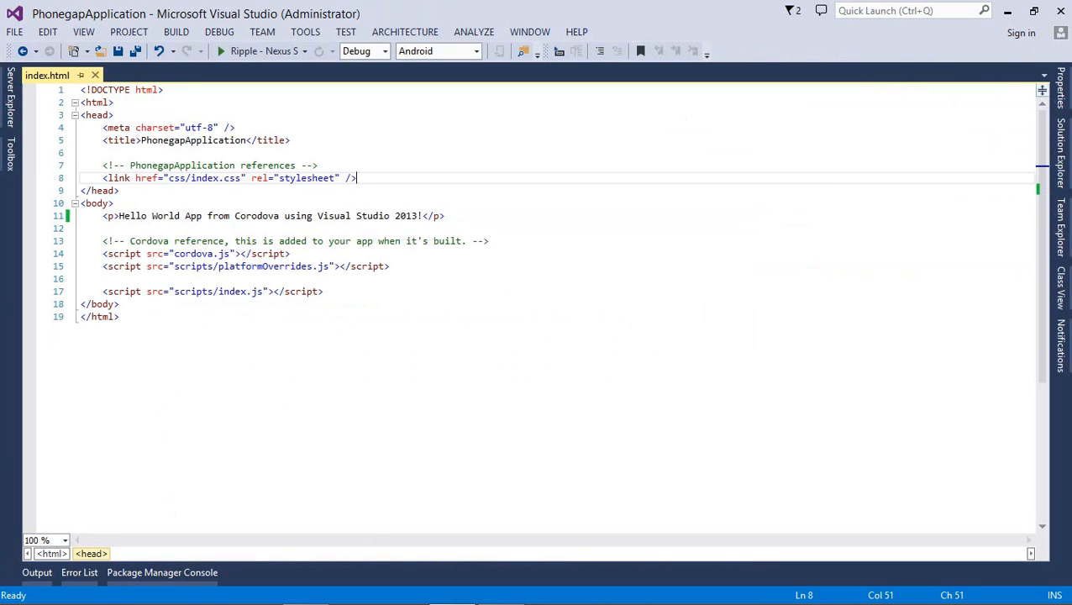
click(303, 32)
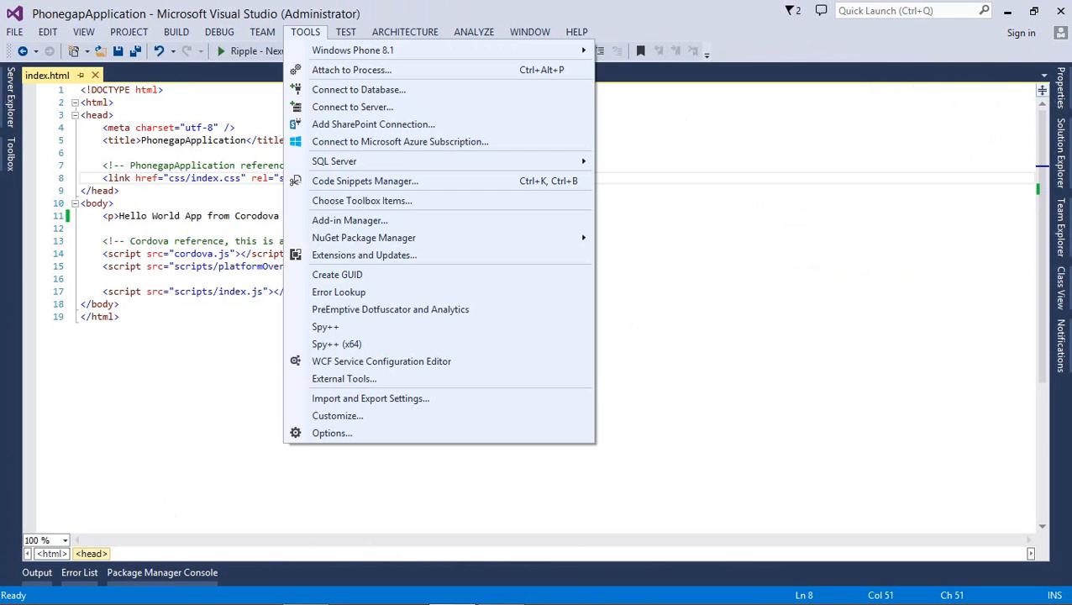
click(537, 165)
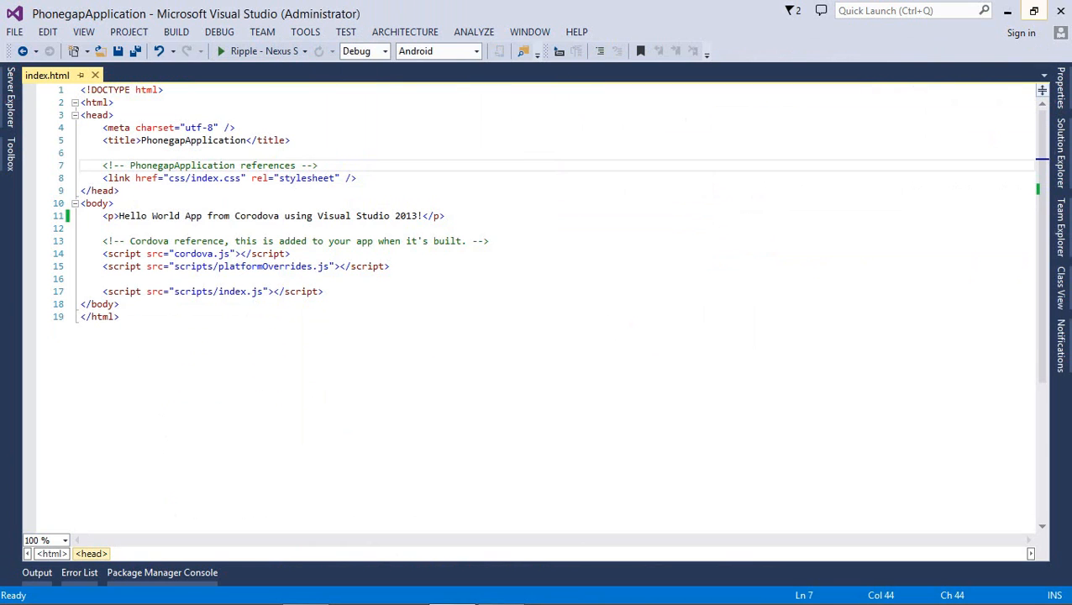
click(1007, 11)
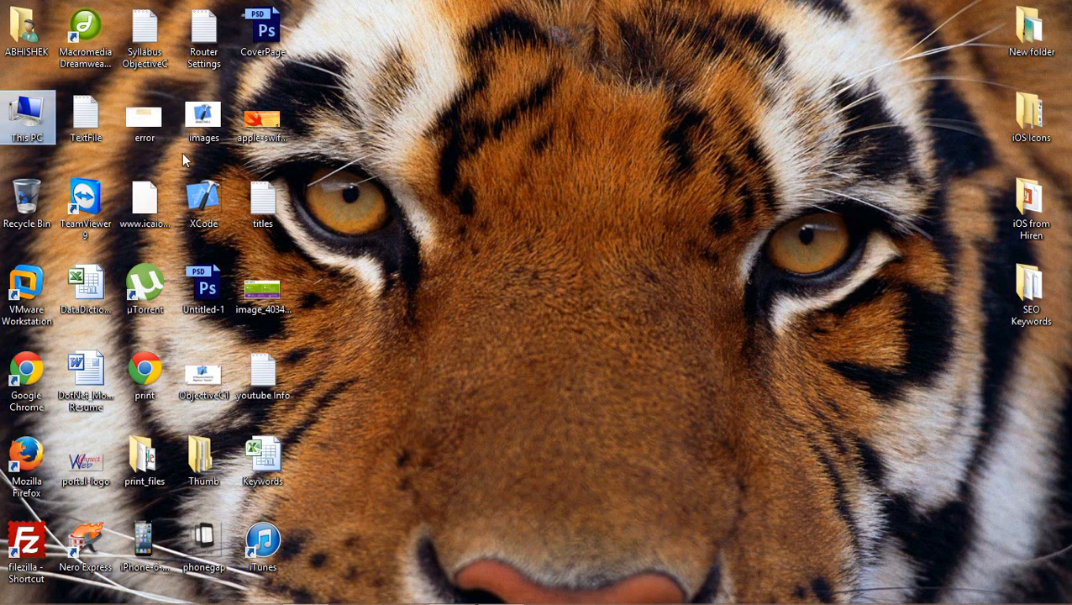
Open This PC maximized and open the Software Collection (E:) drive
double_click(24, 128)
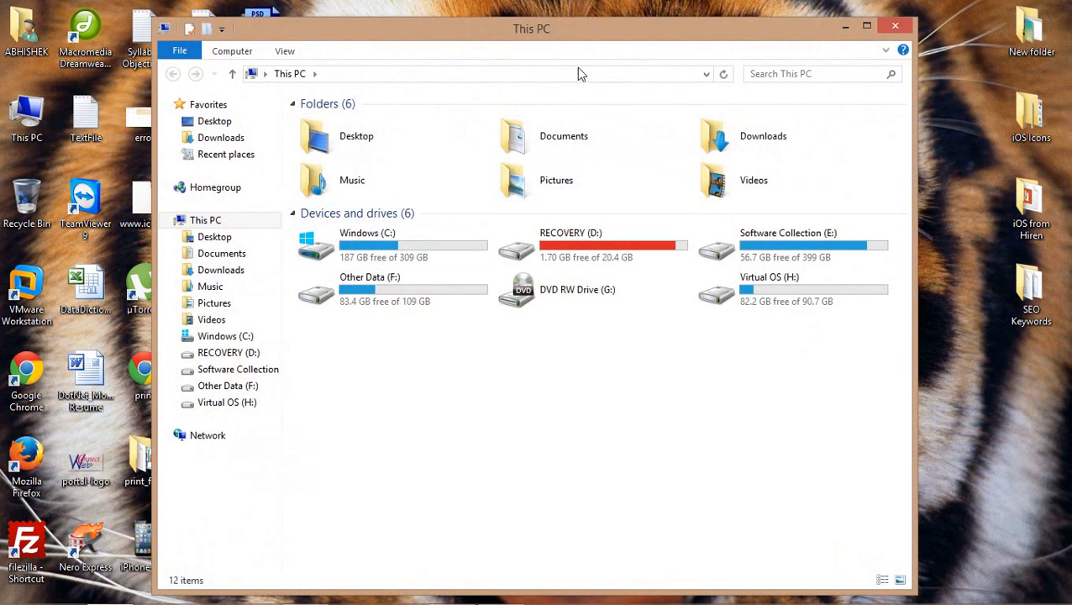
double_click(550, 30)
click(623, 222)
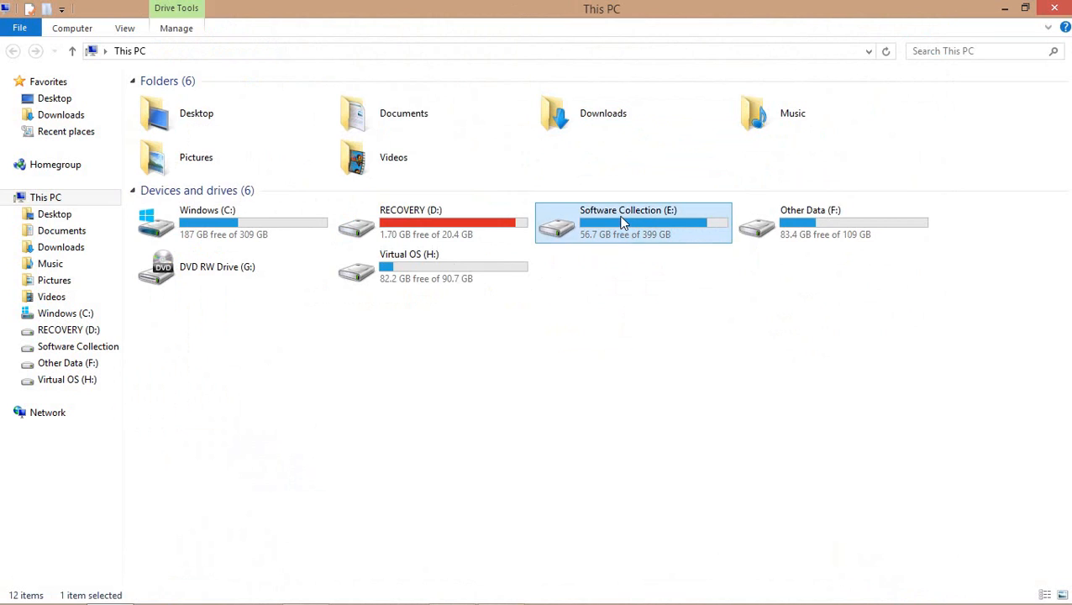
double_click(622, 222)
Go to Software > Android Developement Tools > Android Development and select eclipse, sdk and SDK Manager
key(Down)
key(Down)
key(Down)
key(Down)
key(Down)
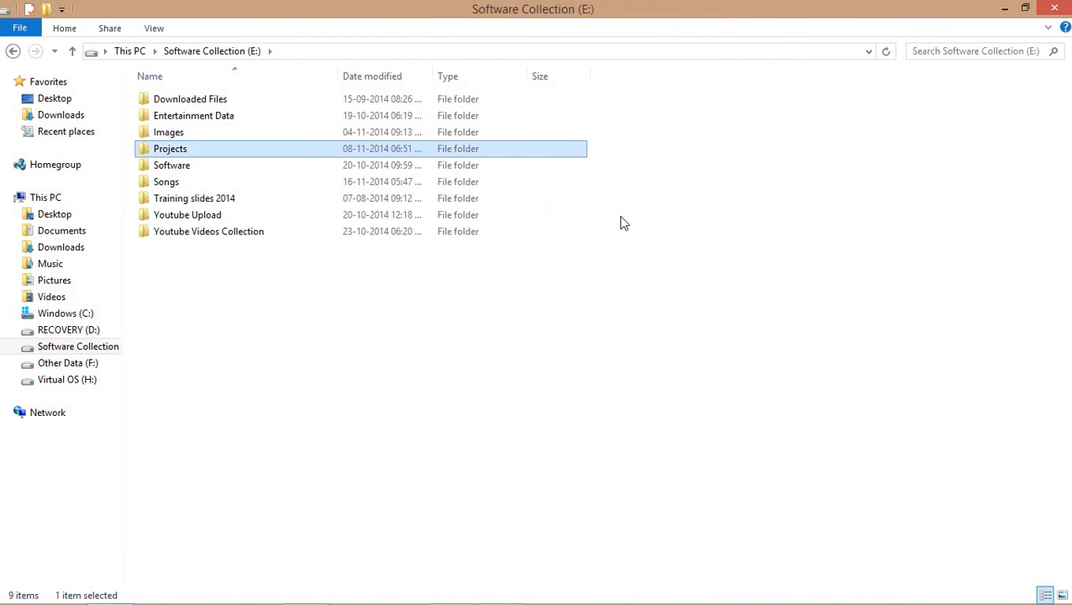
key(Return)
key(Down)
key(Down)
key(Down)
key(Return)
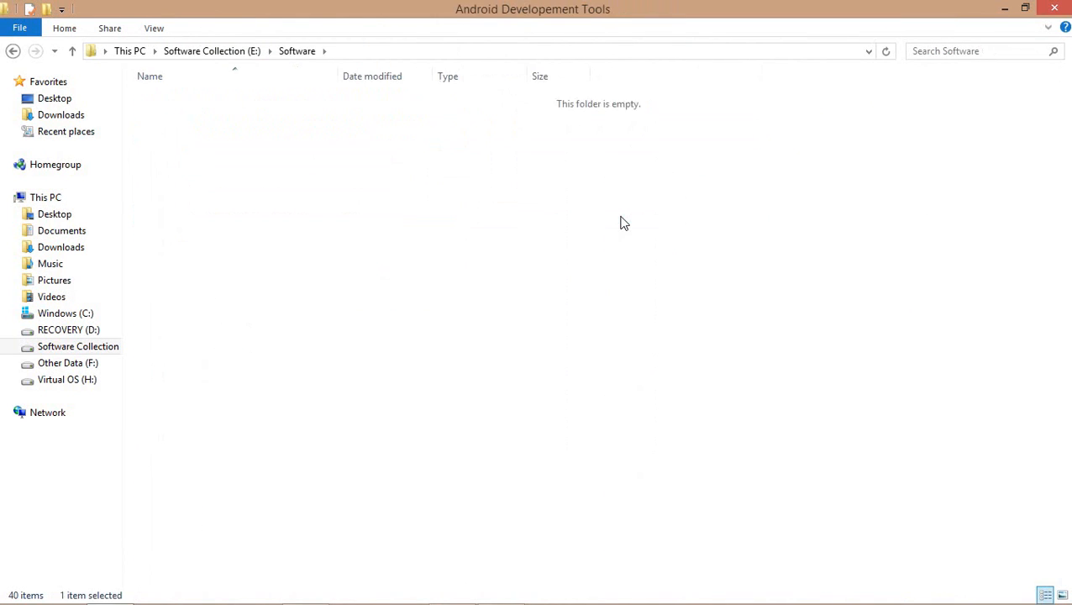
key(Down)
key(Return)
key(Down)
key(Down)
key(Up)
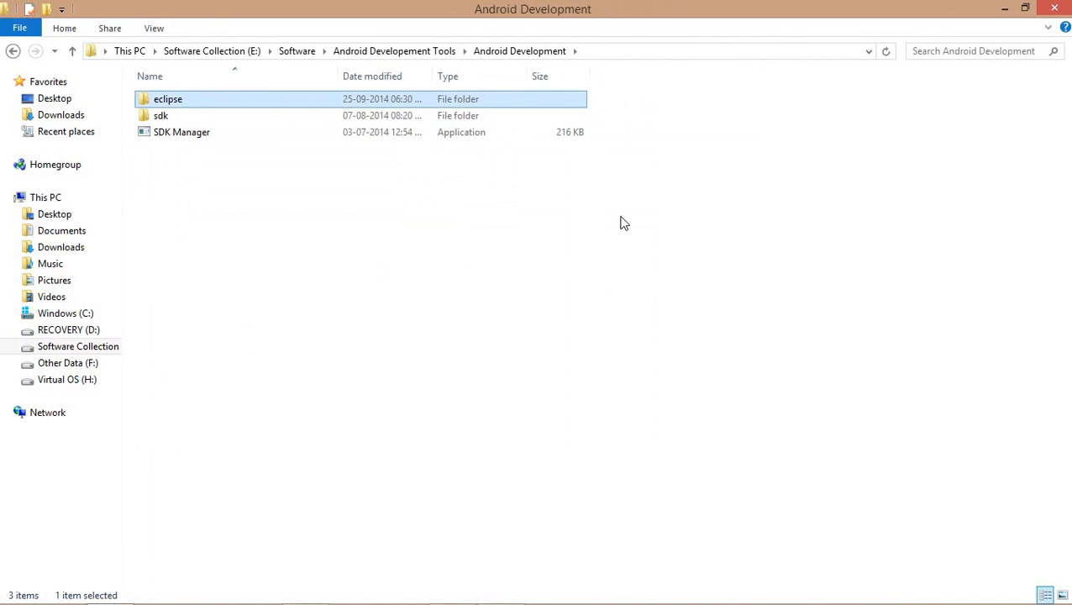
key(shift+Down)
key(shift+Down)
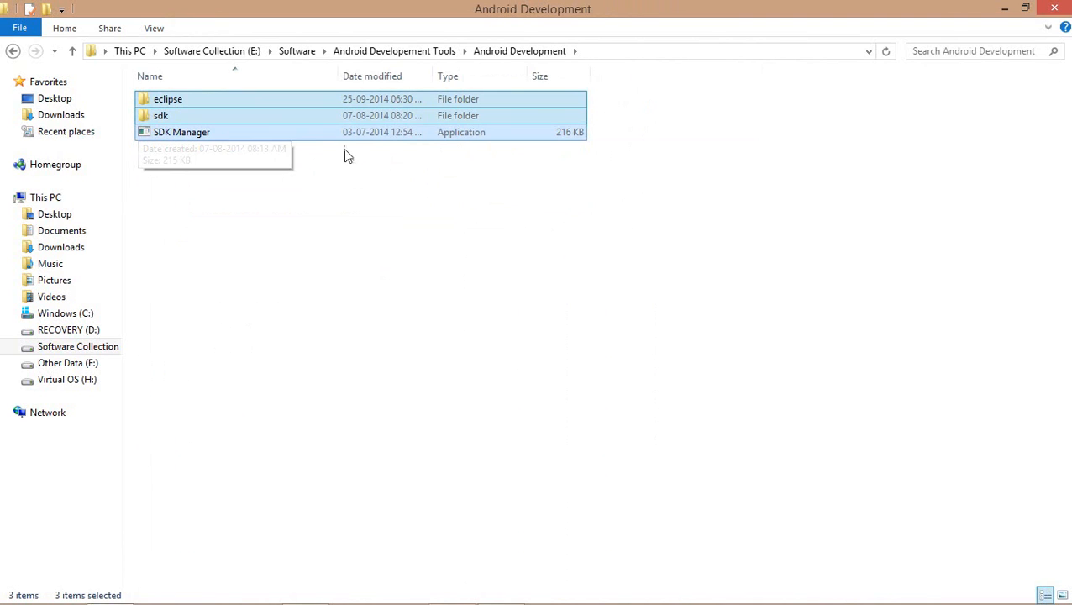
Clear the selection, restore the Explorer window, and return to Visual Studio
click(268, 172)
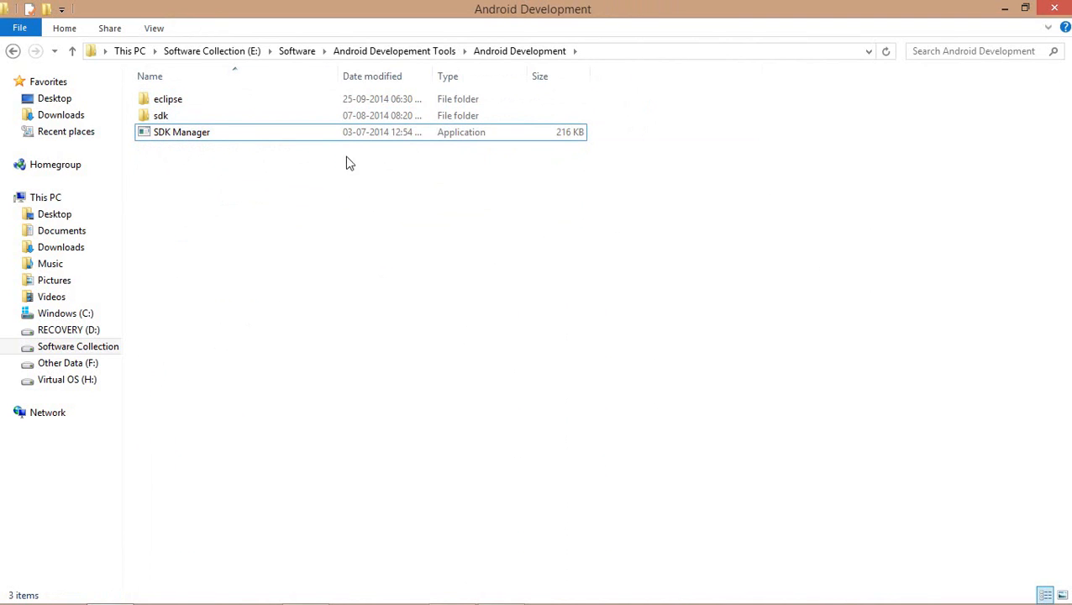
double_click(569, 8)
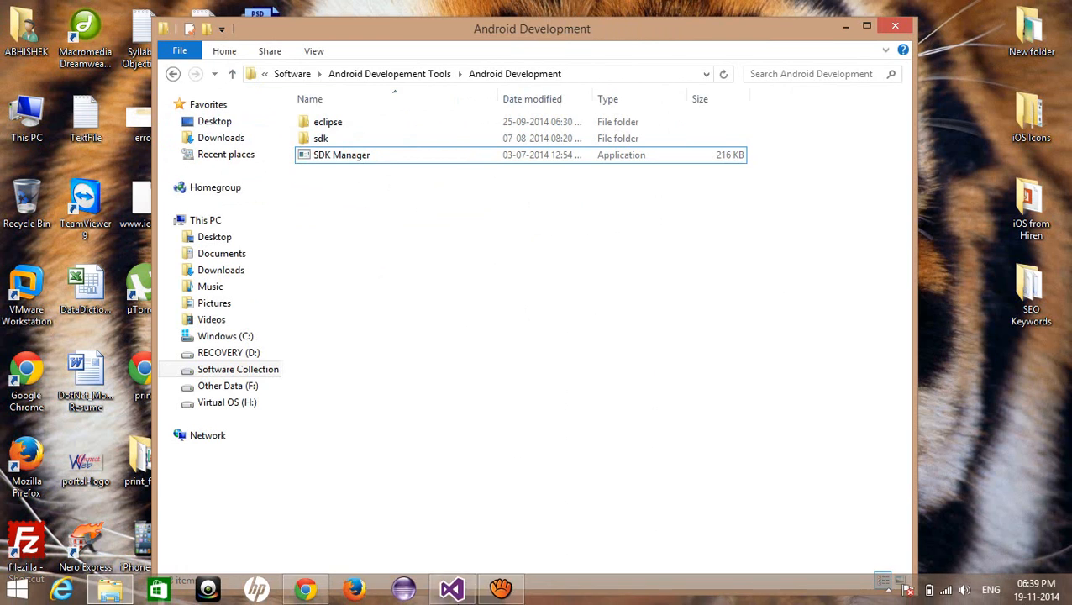
click(451, 590)
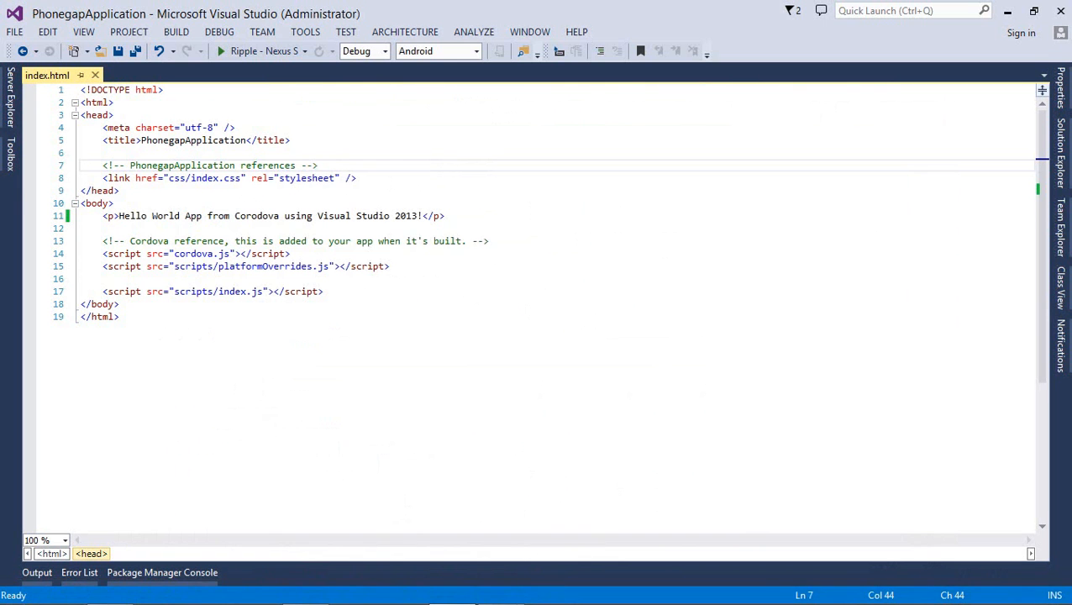
Show Options > Tools for Apache Cordova > Environment Variable Overrides, then switch to Chrome
click(305, 32)
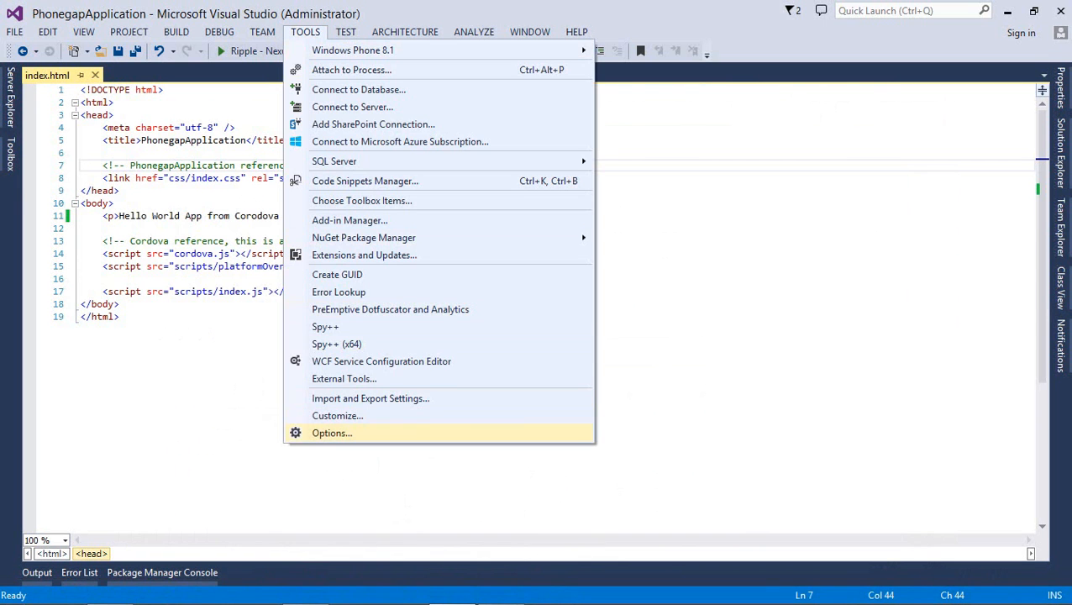
click(331, 433)
click(261, 189)
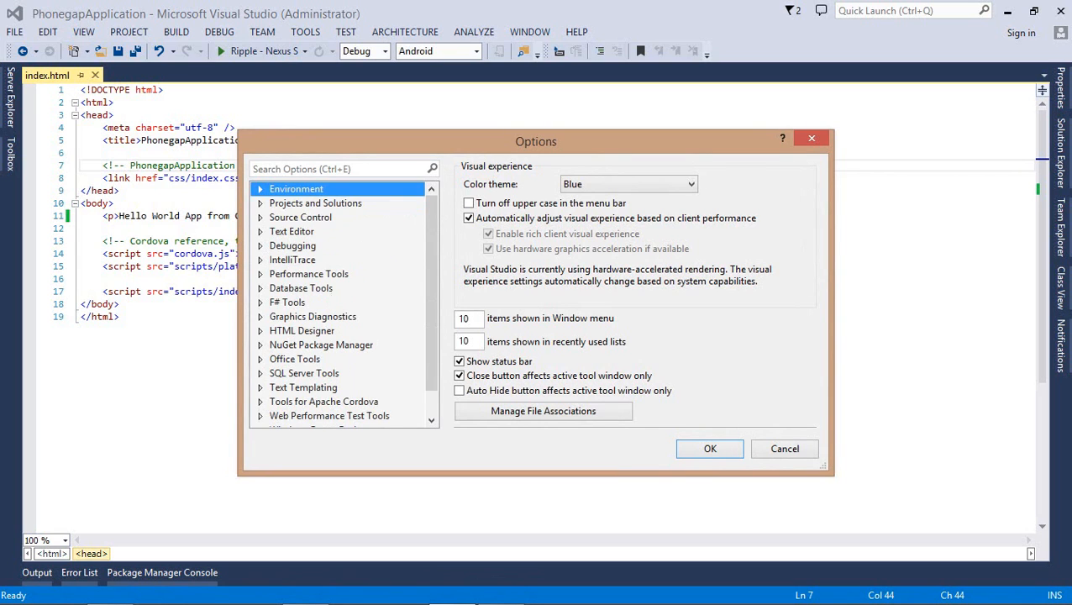
scroll(343, 302, down, 1)
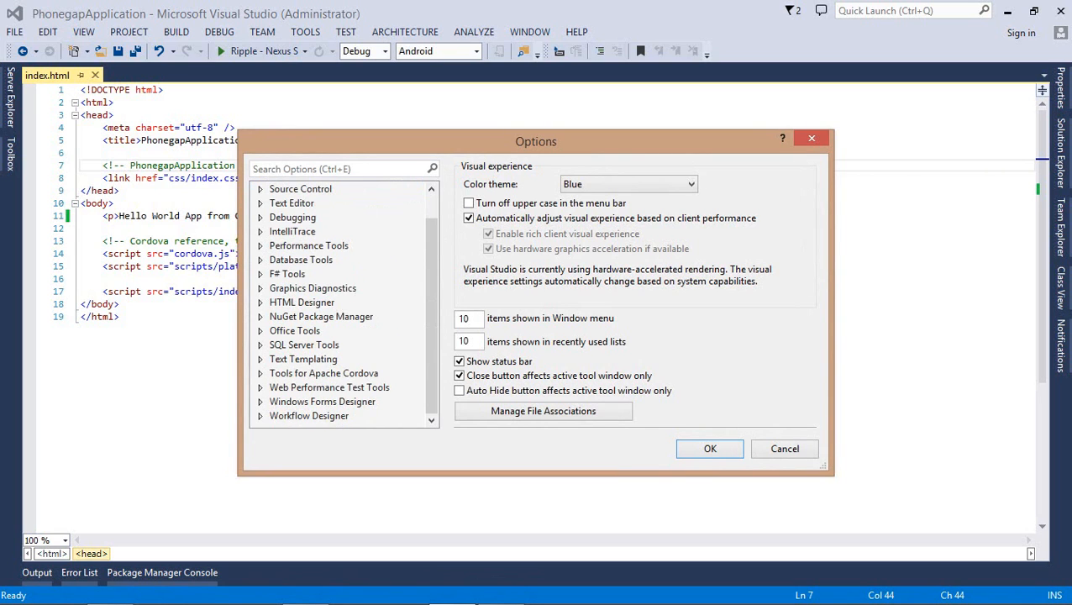
click(260, 373)
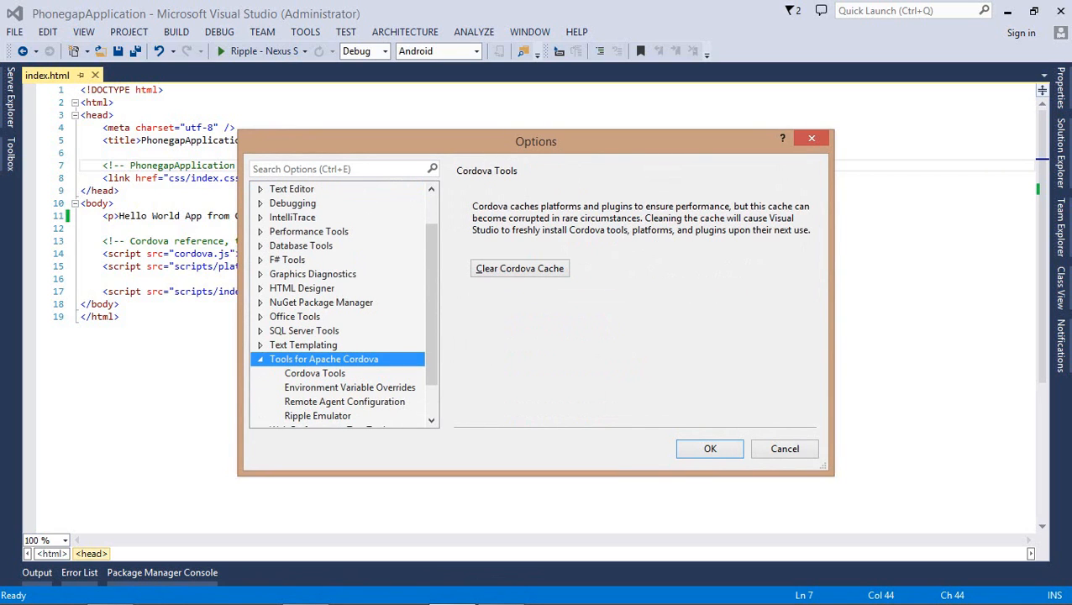
scroll(343, 303, down, 1)
click(349, 346)
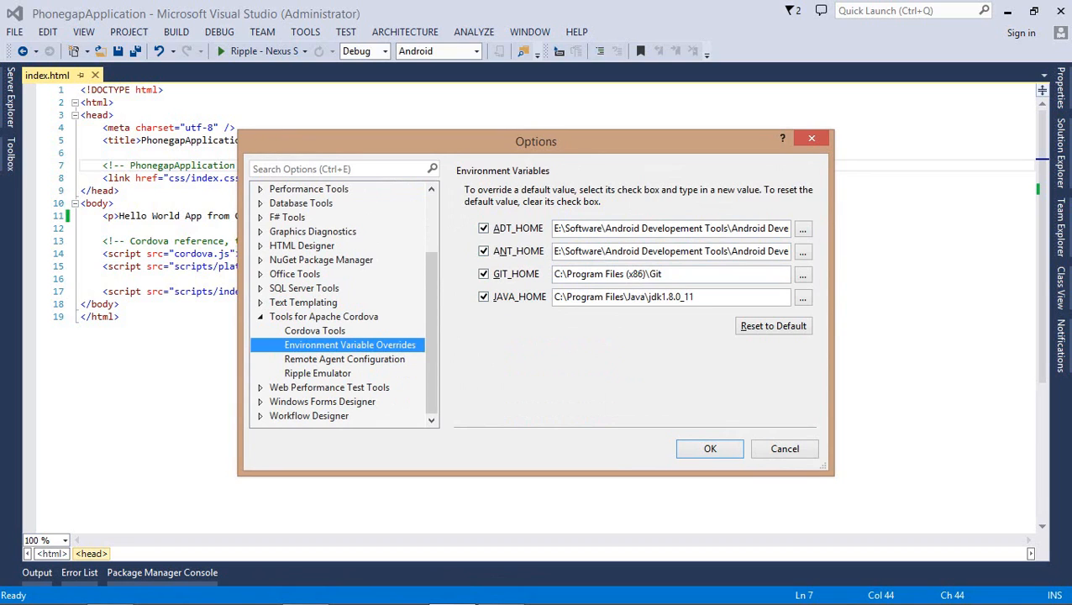
mouse_move(503, 597)
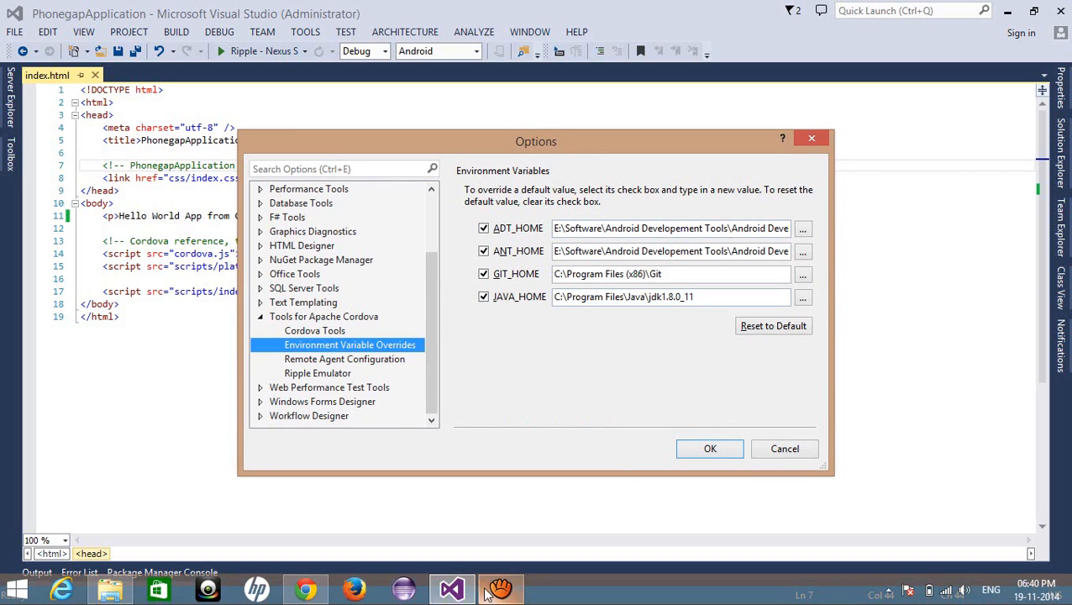
click(307, 590)
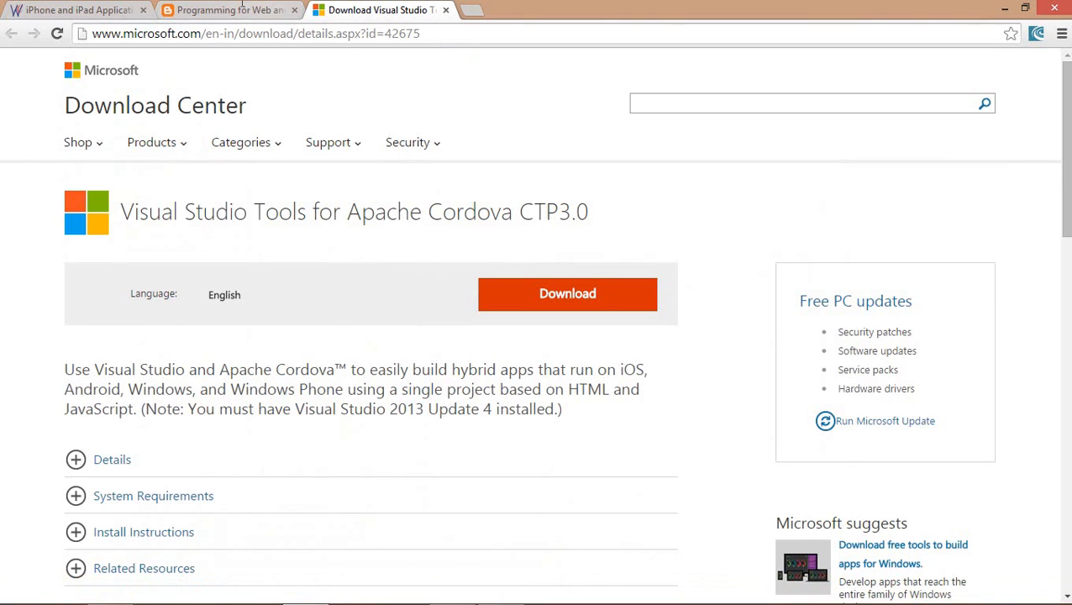
Open the YouTube channel from a new tab via 'you', scroll to Phonegap Tutorial, then close Options
click(227, 9)
click(471, 10)
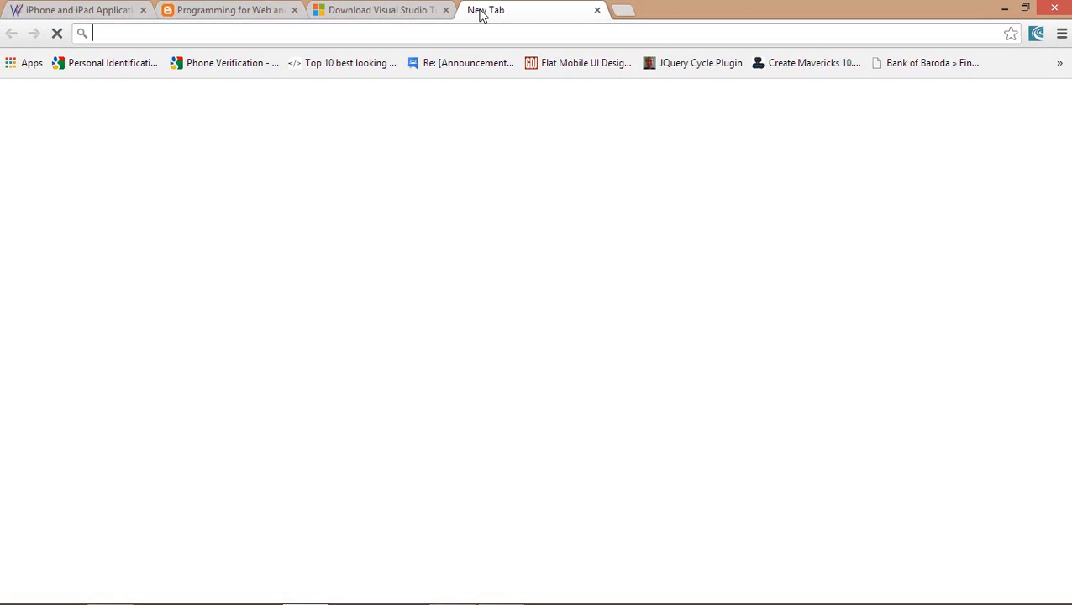
text(youtube.com/user/WebBoostings)
key(Return)
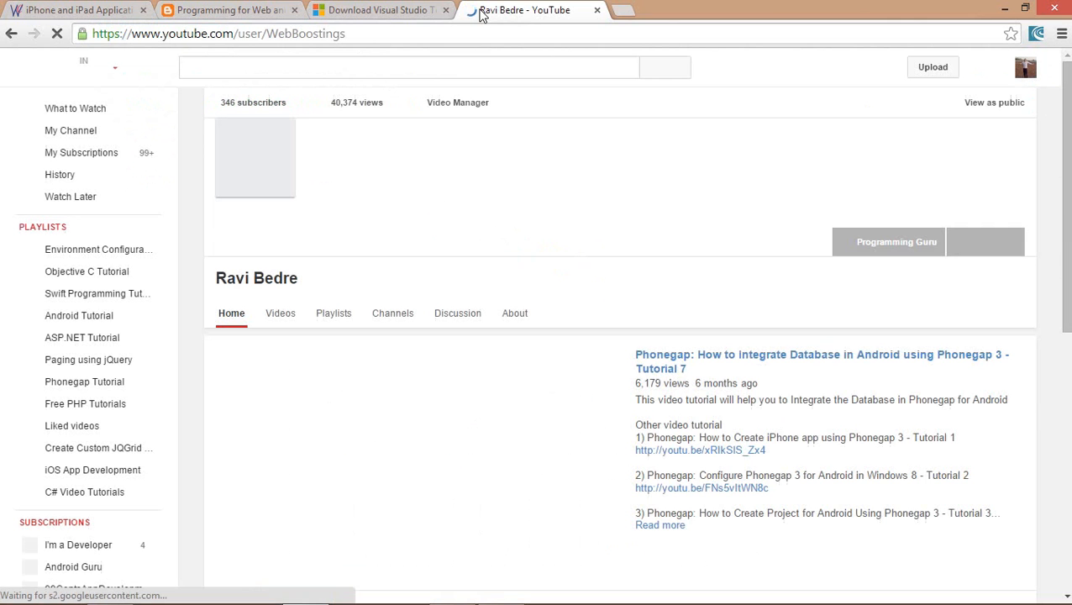
scroll(402, 374, down, 3)
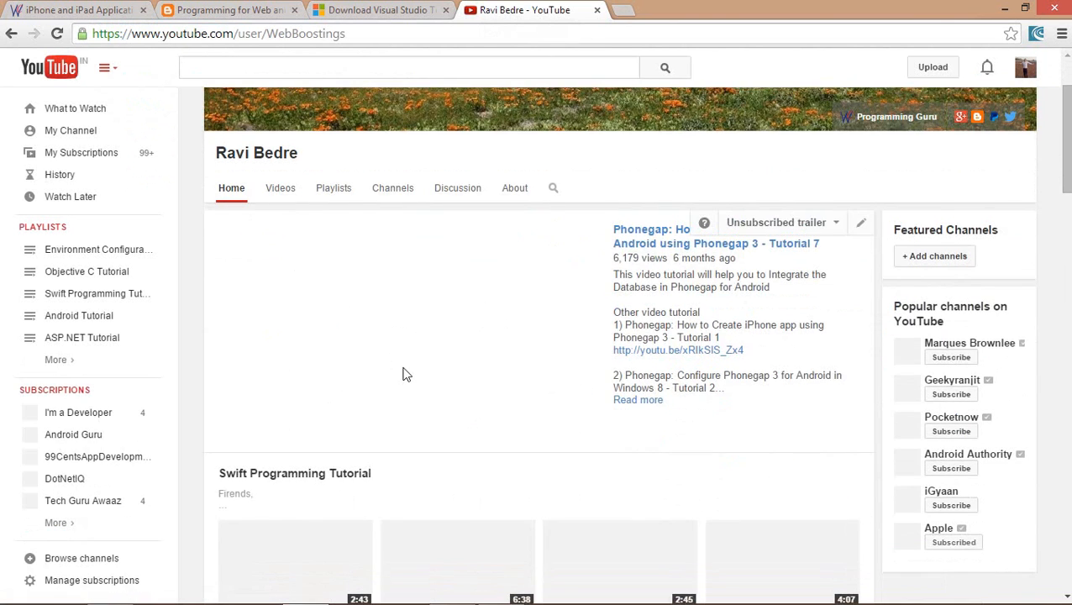
scroll(402, 374, down, 5)
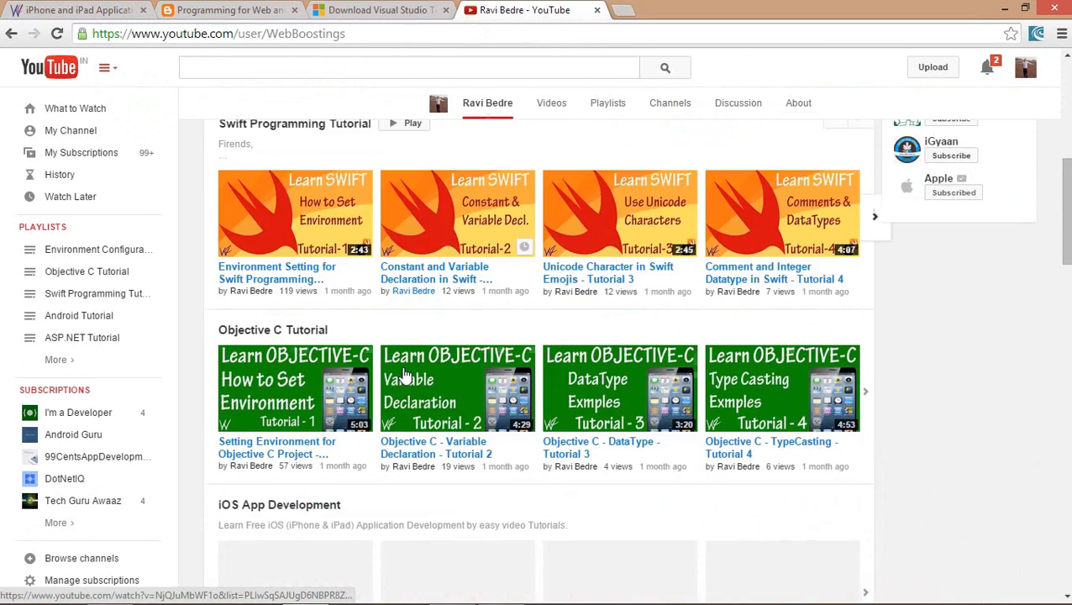
scroll(402, 374, down, 3)
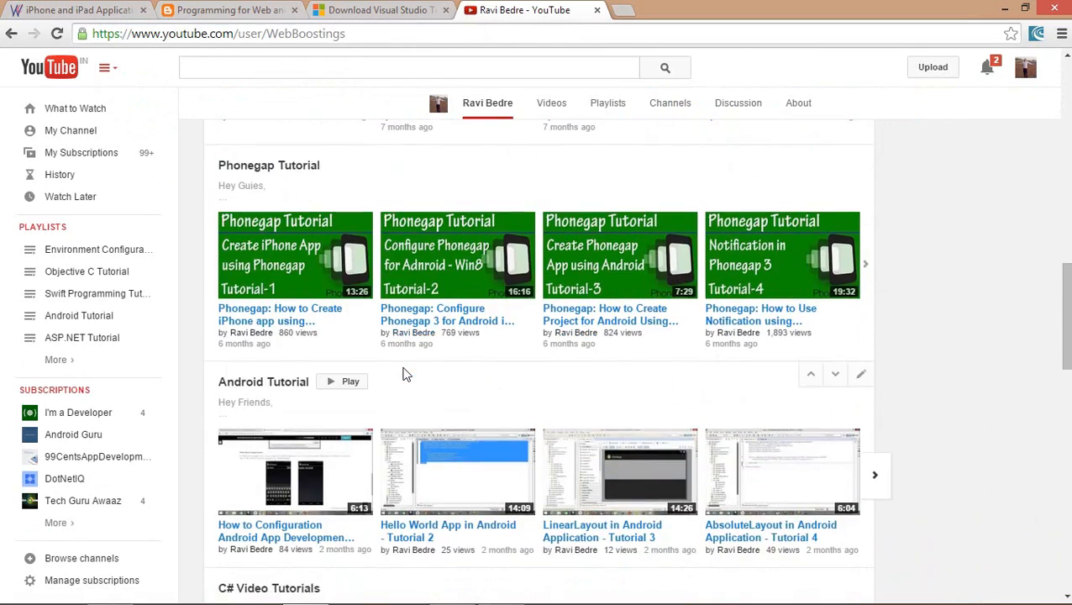
scroll(403, 370, up, 12)
scroll(403, 370, down, 10)
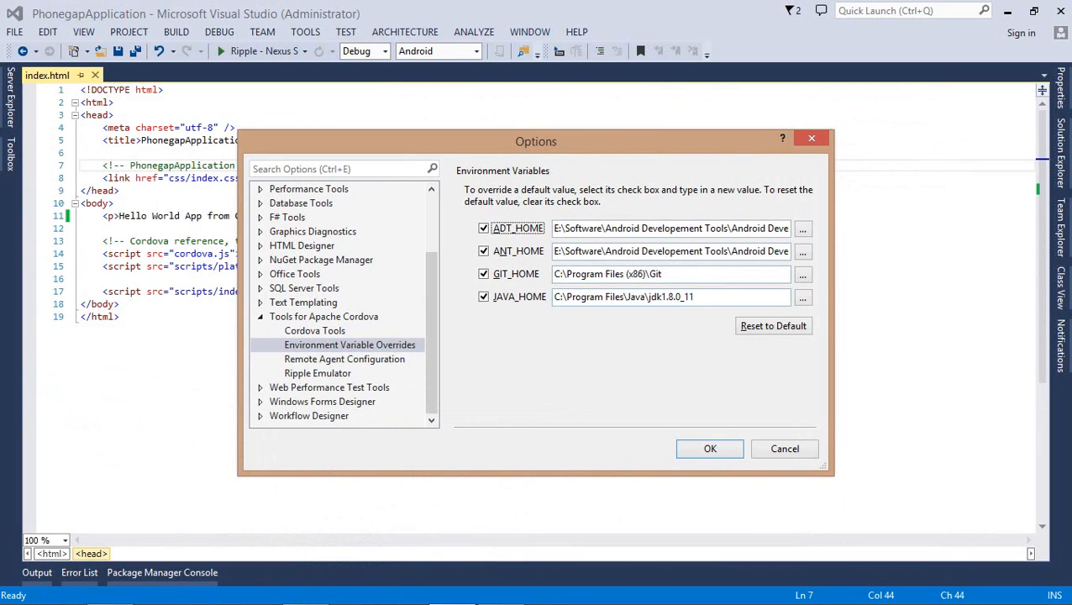
click(710, 449)
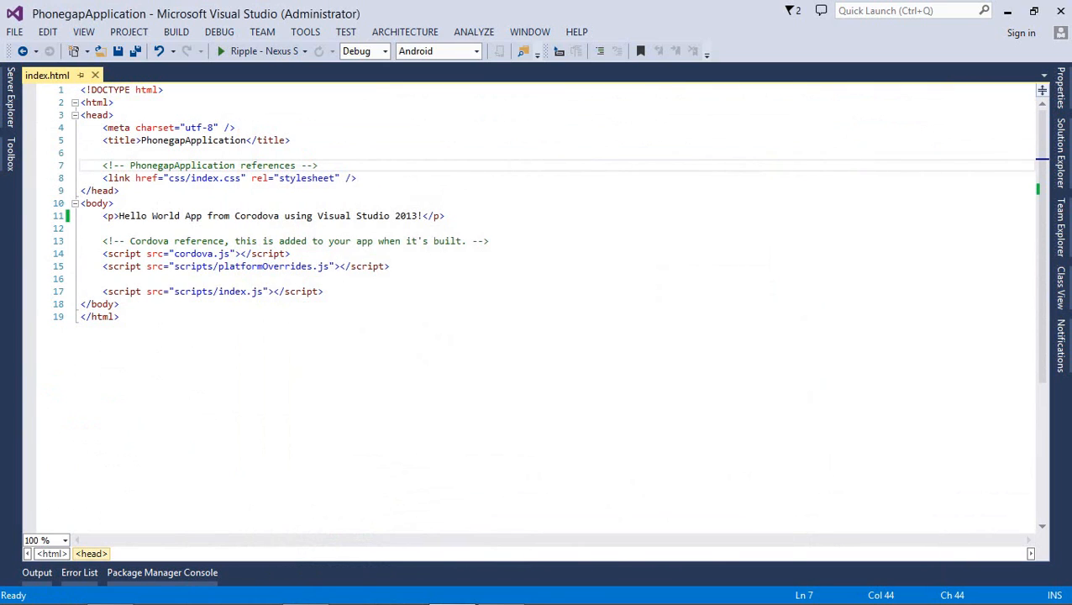
Select Android Emulator as the run target and start building PhonegapApplication for it
click(304, 52)
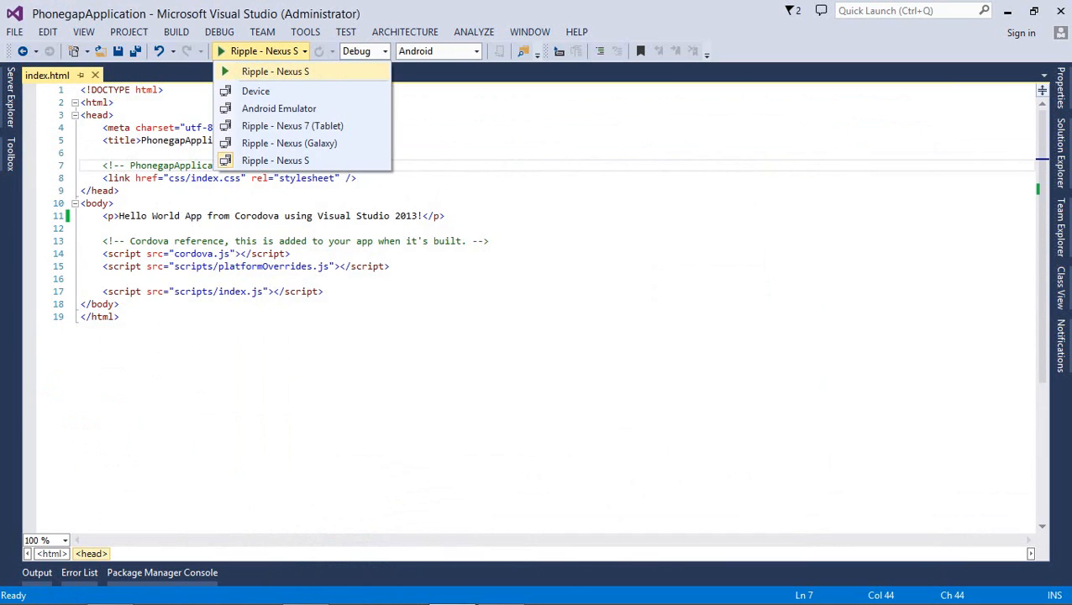
click(279, 109)
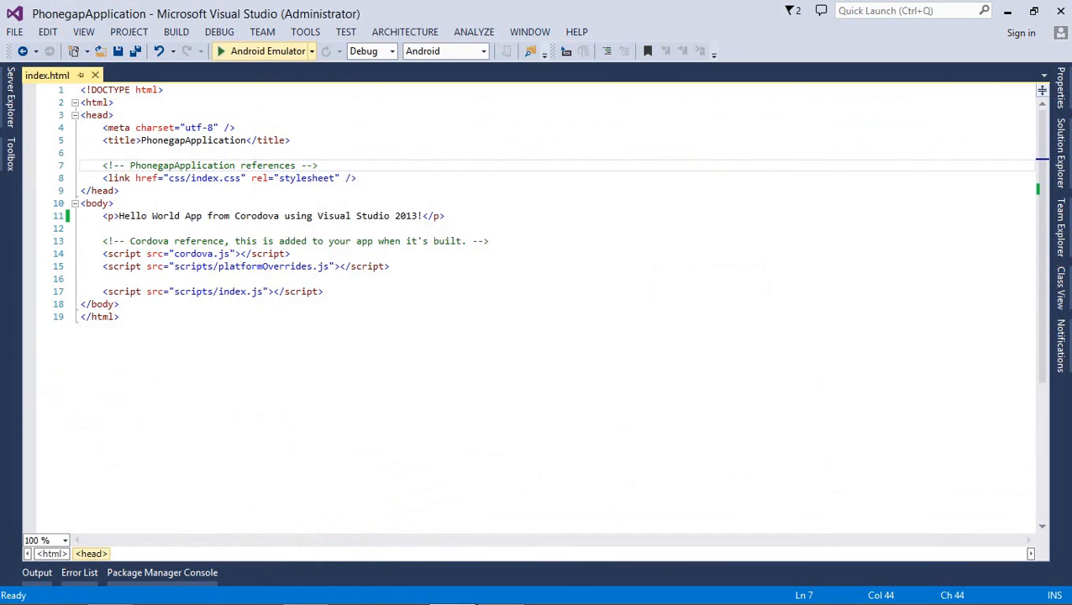
click(243, 52)
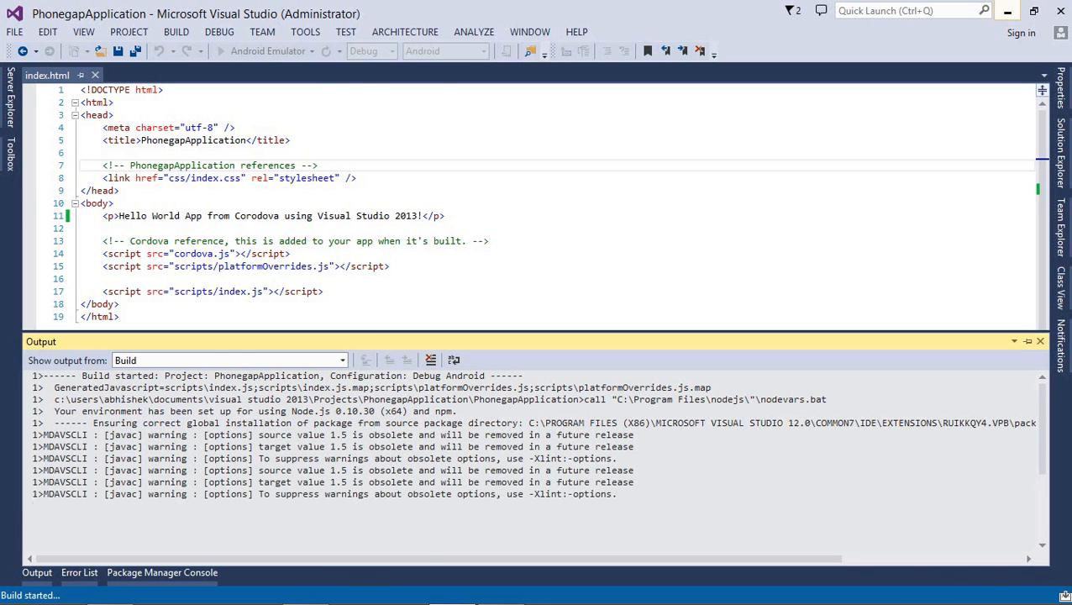
Minimize Visual Studio and the Android Development folder, then browse the YouTube channel's tutorial playlists in Chrome
click(1007, 10)
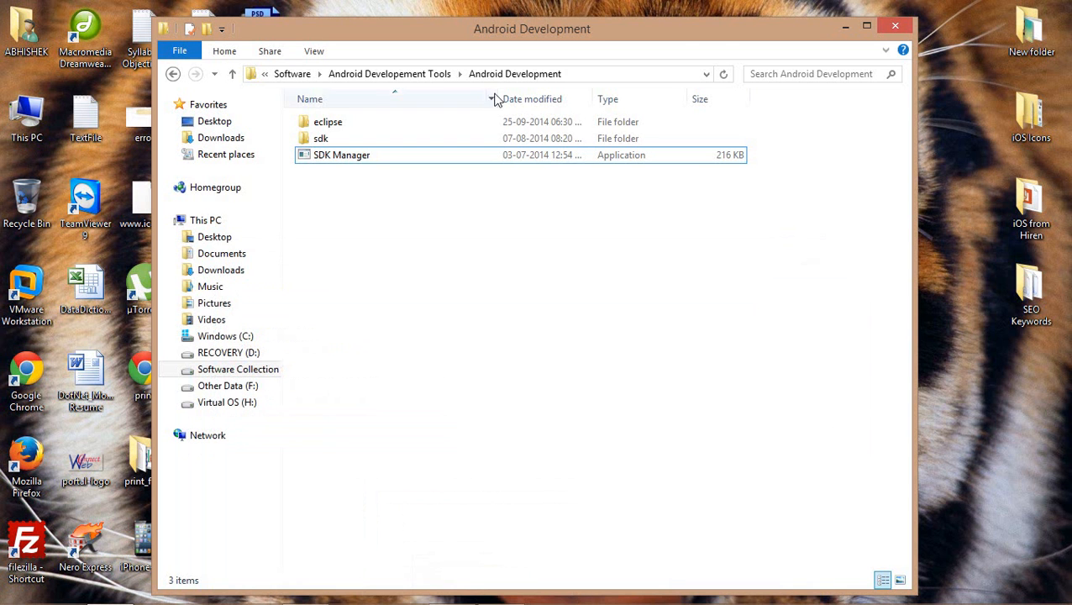
click(845, 26)
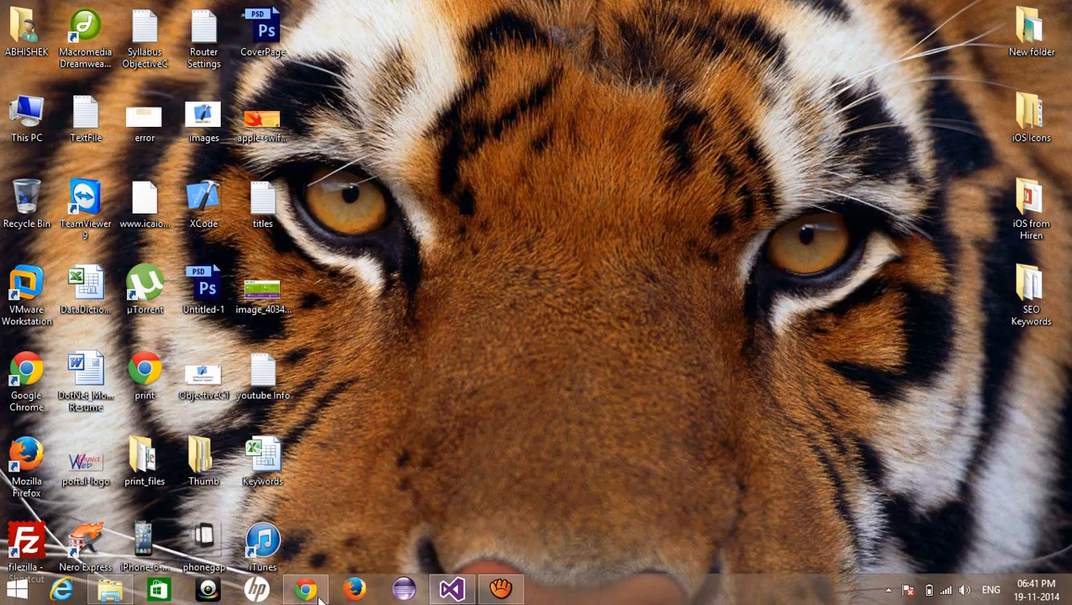
click(307, 592)
scroll(508, 173, up, 10)
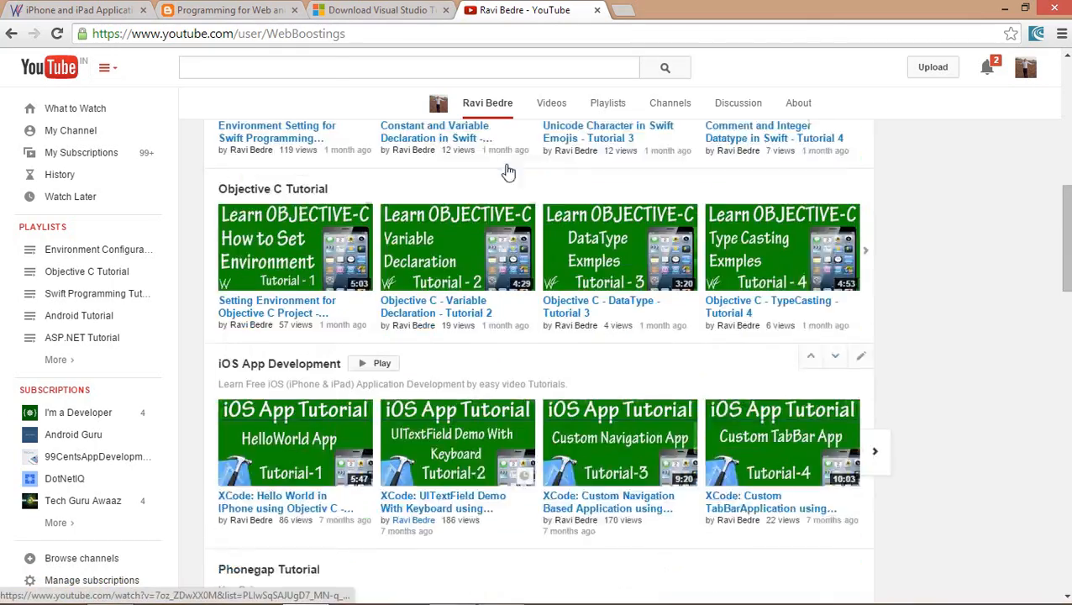
scroll(507, 172, up, 1)
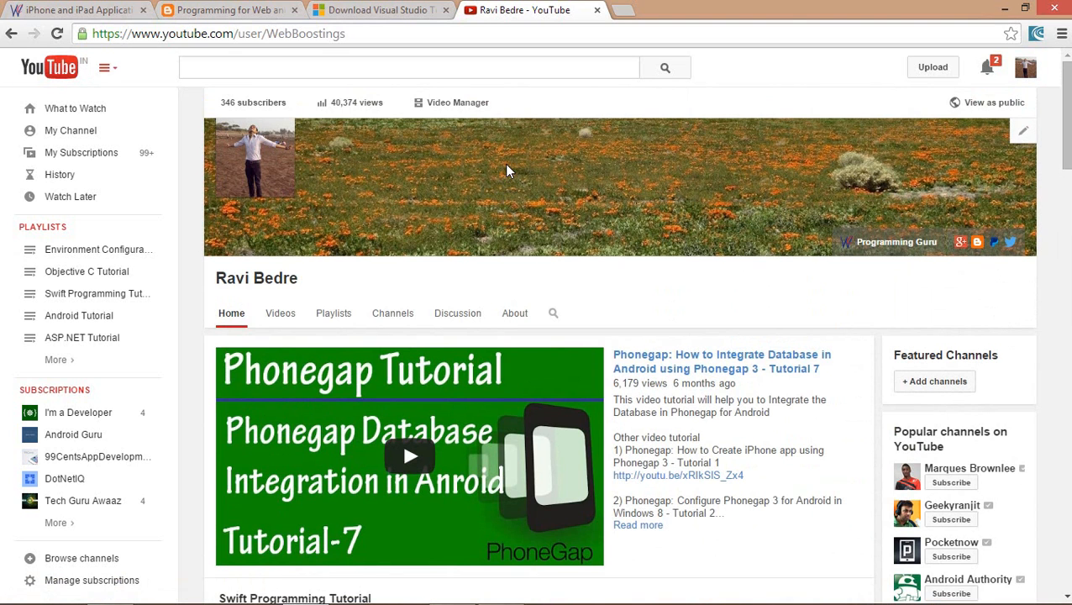
scroll(556, 395, down, 4)
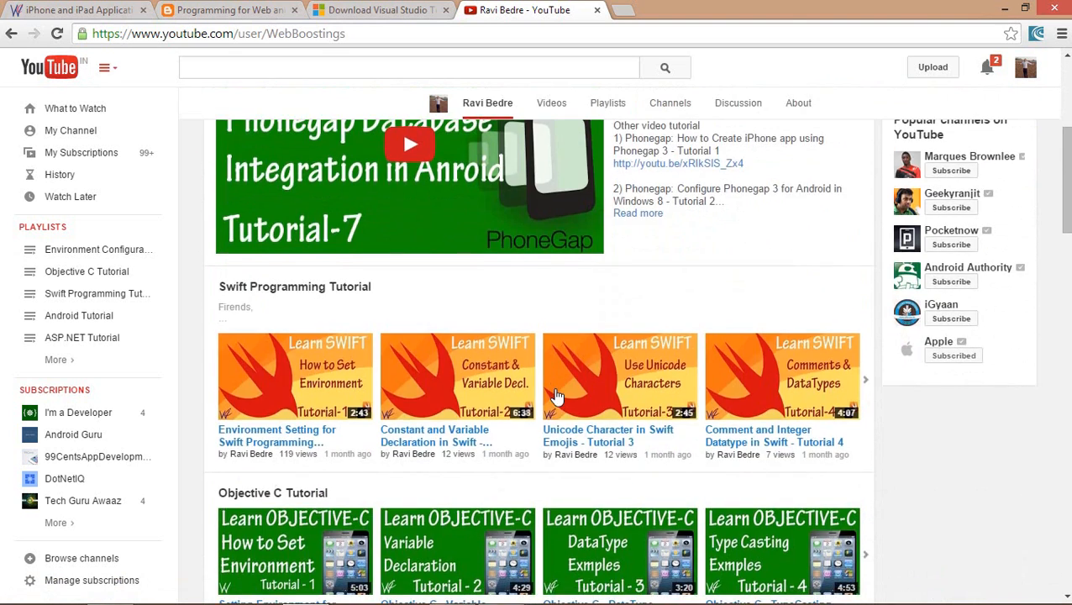
scroll(556, 395, down, 7)
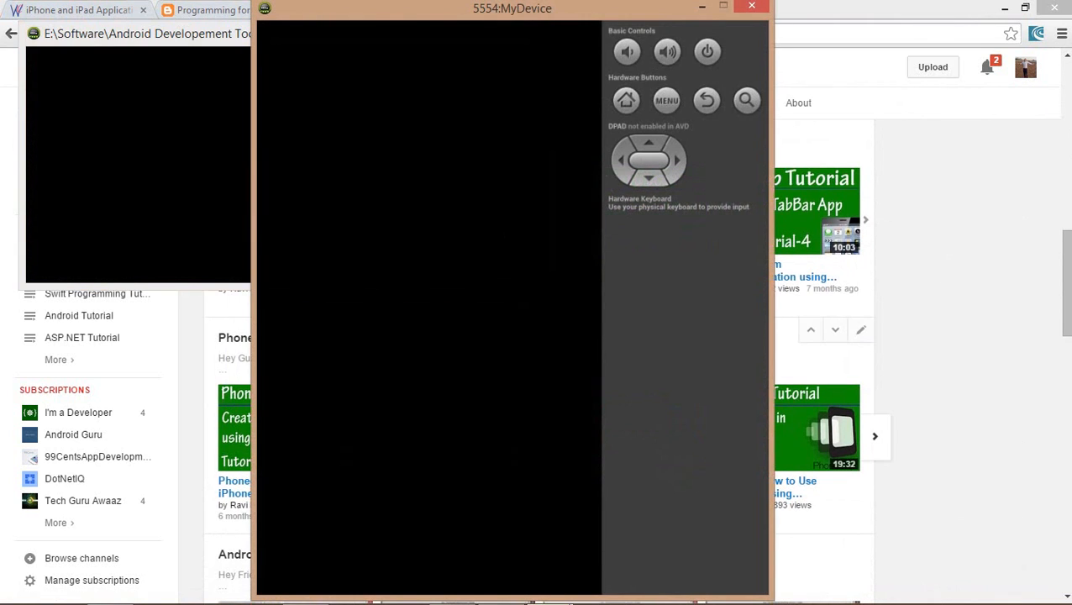
click(961, 7)
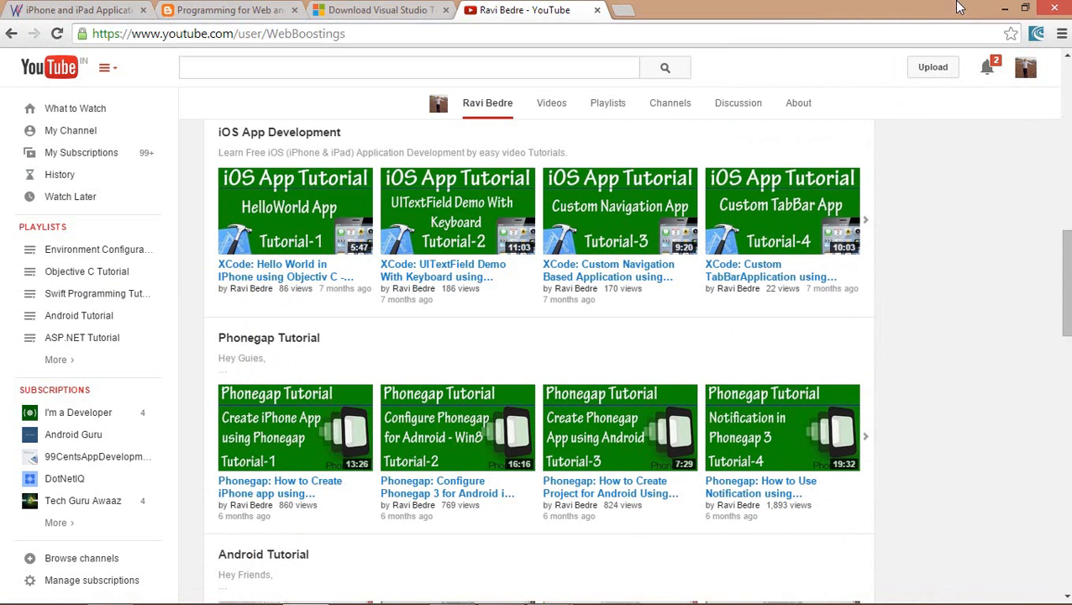
scroll(644, 392, down, 7)
scroll(643, 390, down, 3)
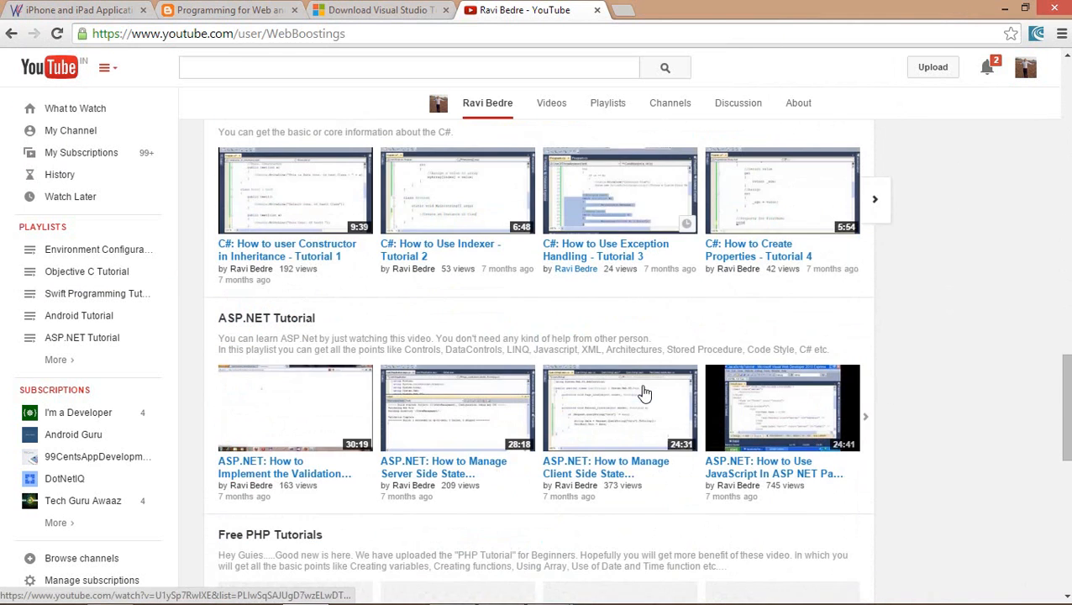
Open the site's Mobile > iOS Development > iOS Videos page in the first tab and browse it
click(101, 9)
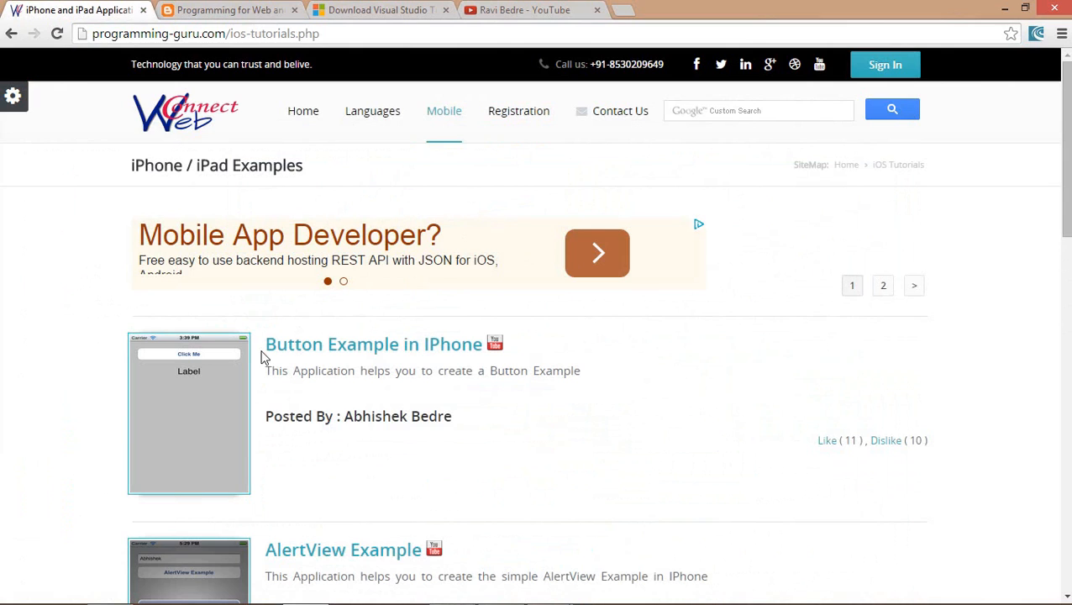
mouse_move(445, 137)
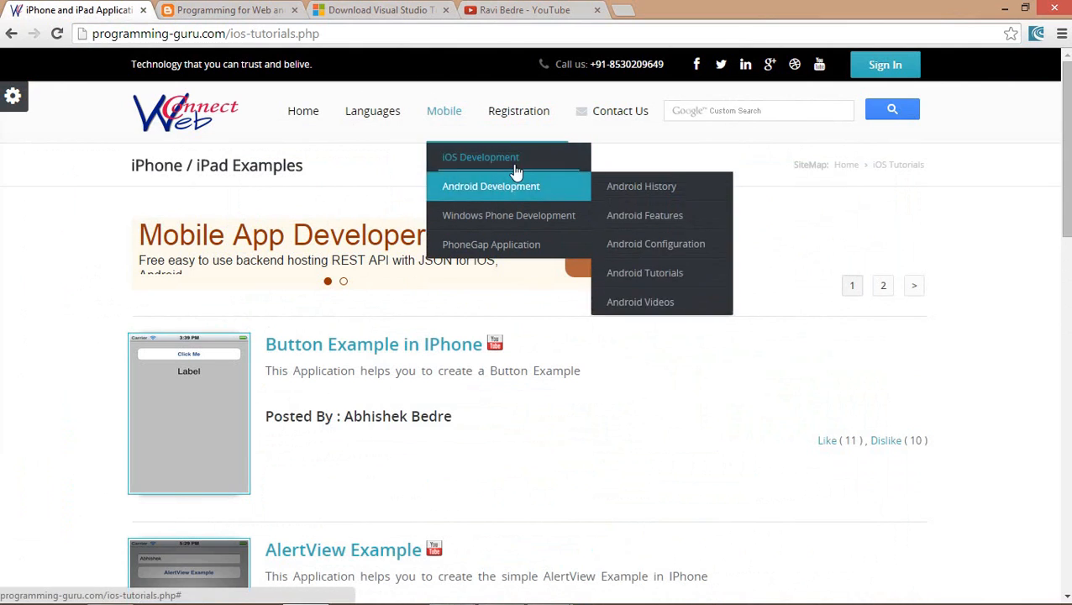
mouse_move(505, 157)
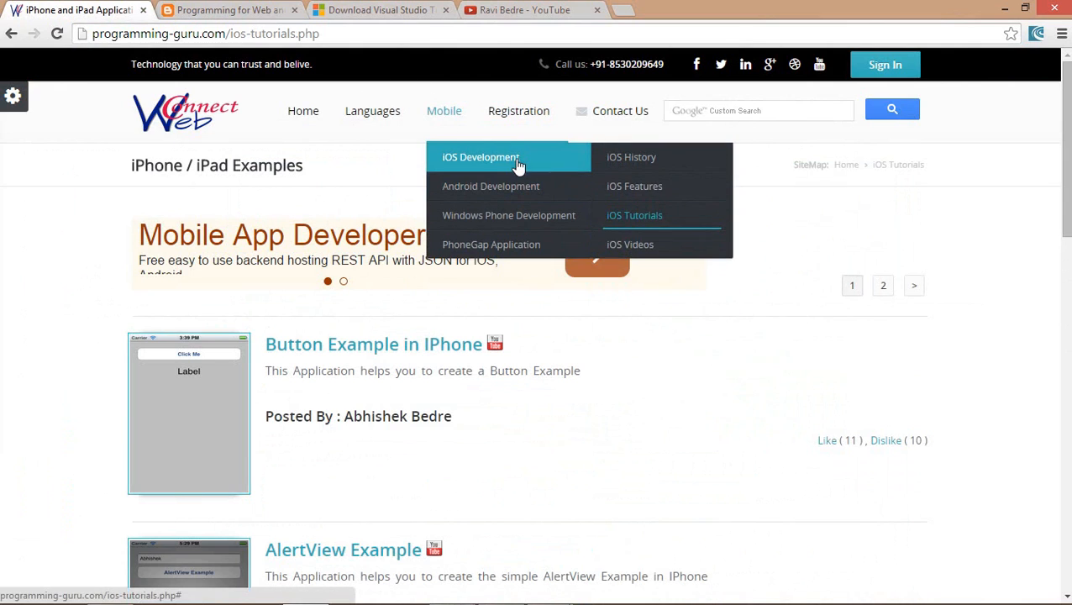
click(641, 246)
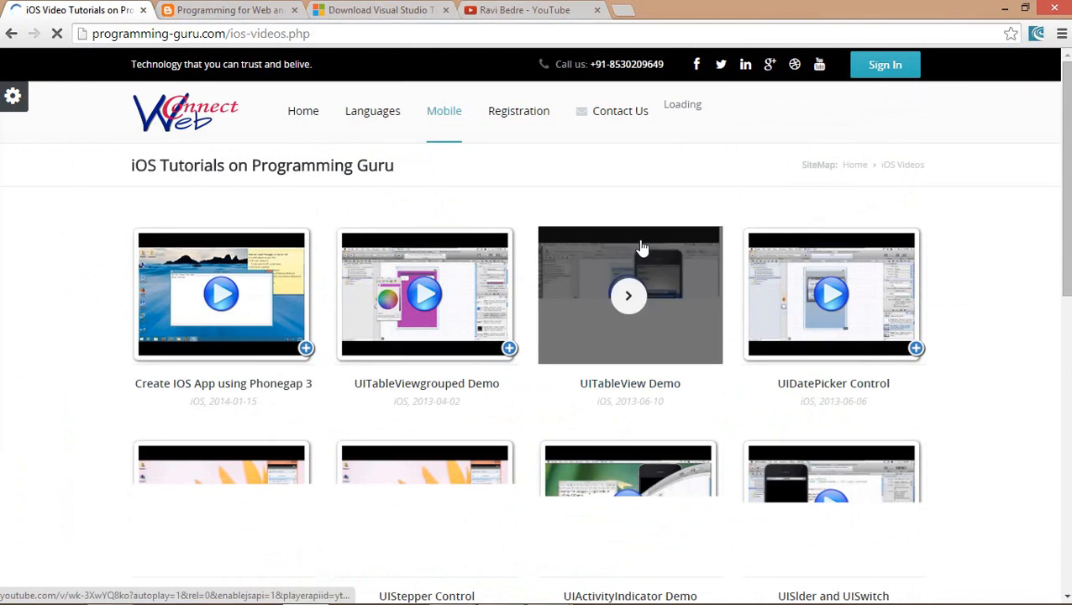
scroll(641, 247, down, 1)
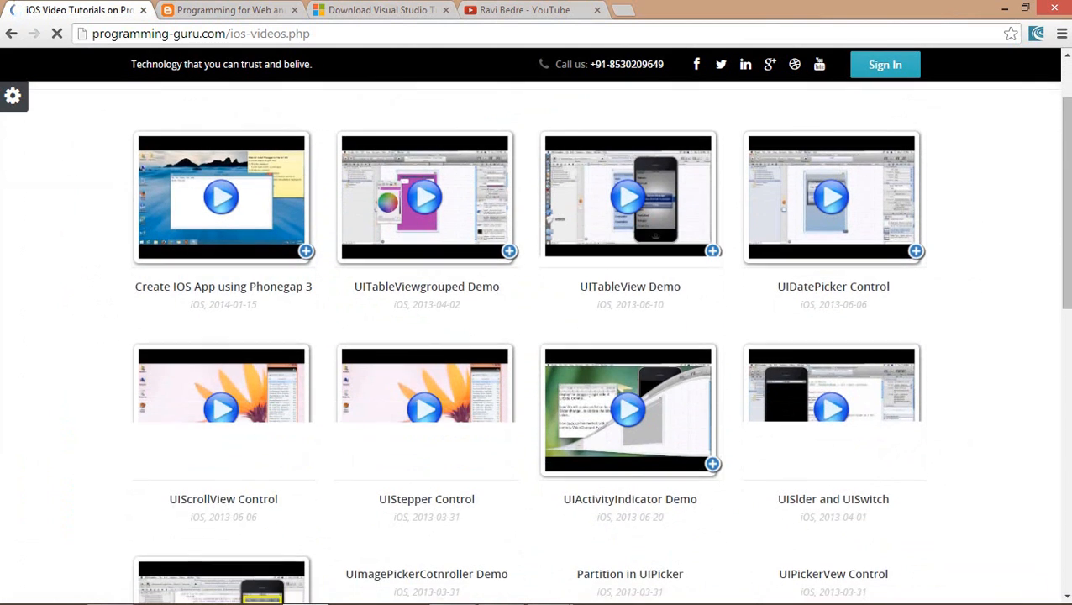
scroll(534, 336, down, 2)
scroll(535, 336, up, 3)
scroll(534, 337, down, 1)
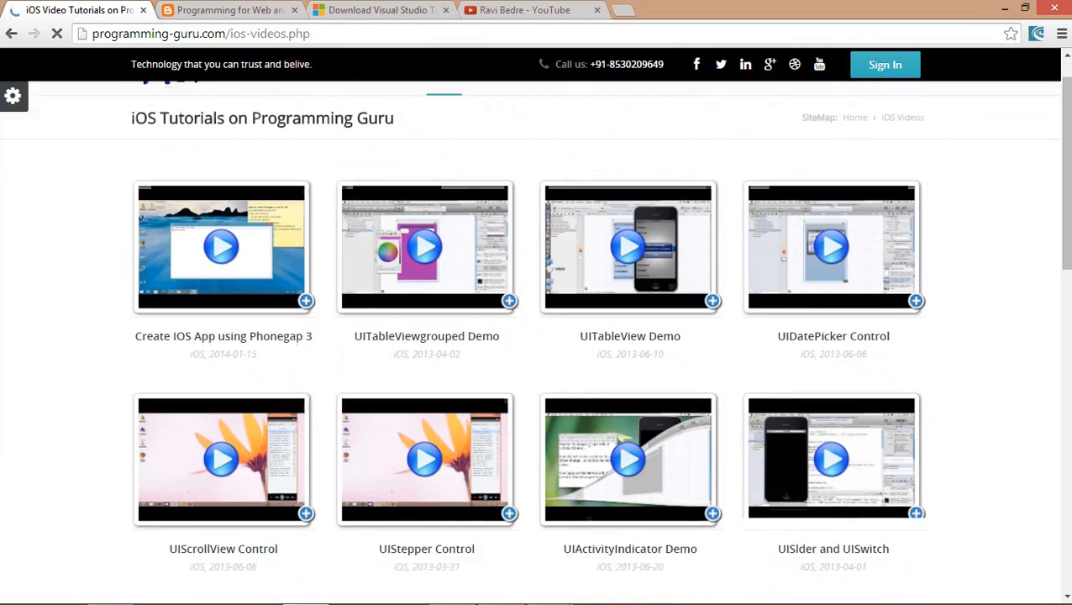
scroll(535, 337, down, 4)
scroll(535, 336, up, 4)
scroll(534, 336, down, 2)
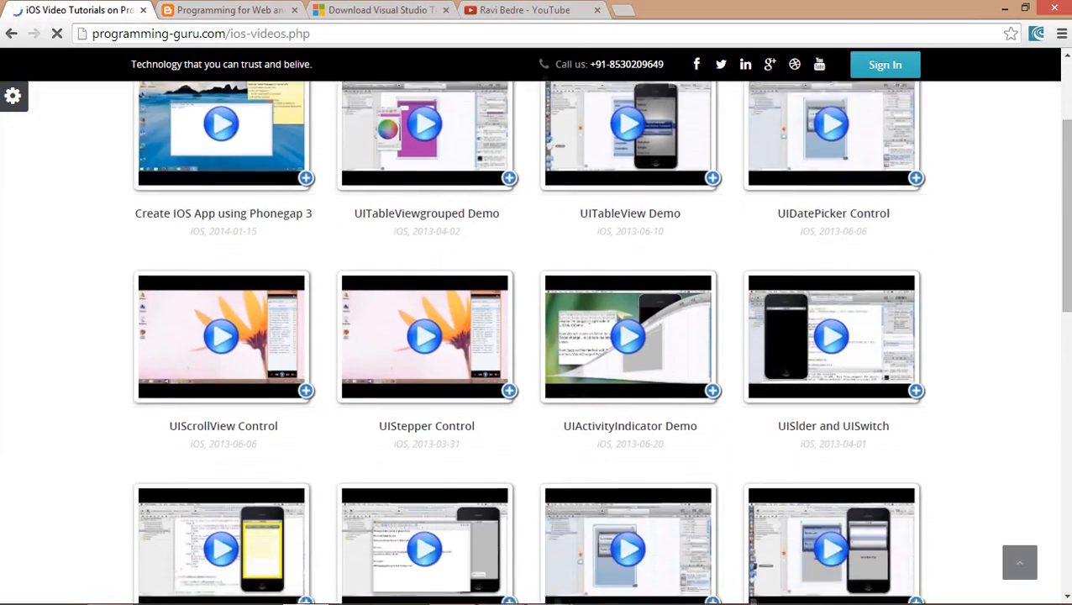
scroll(535, 336, down, 9)
scroll(534, 336, up, 11)
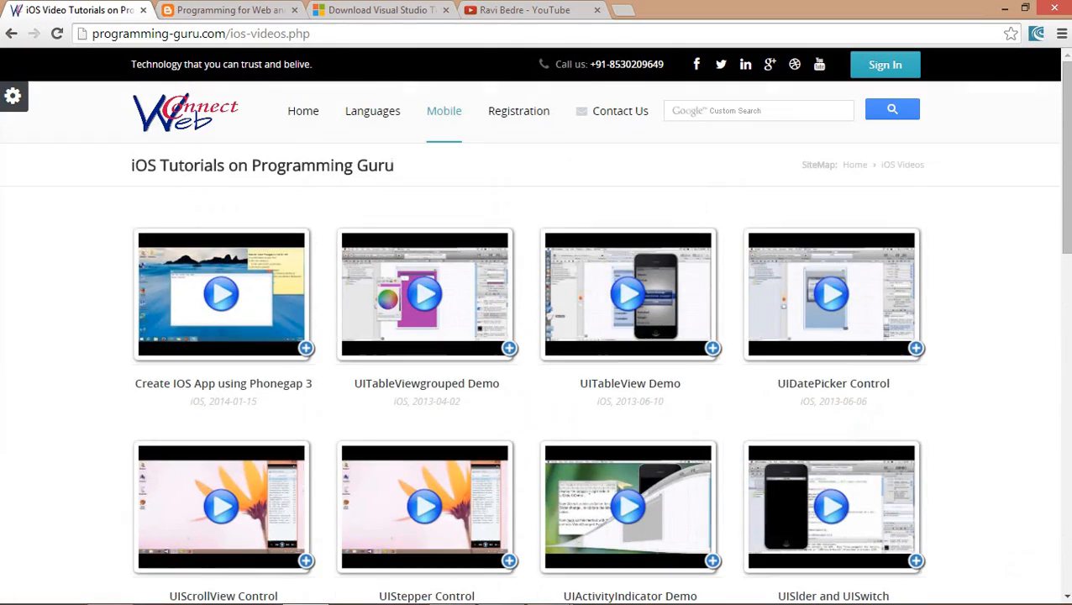
View the Languages > Visual Studio DotNet > ASP.NET Video Tutorial page, then minimize Chrome to reveal the emulator
mouse_move(359, 113)
mouse_move(448, 170)
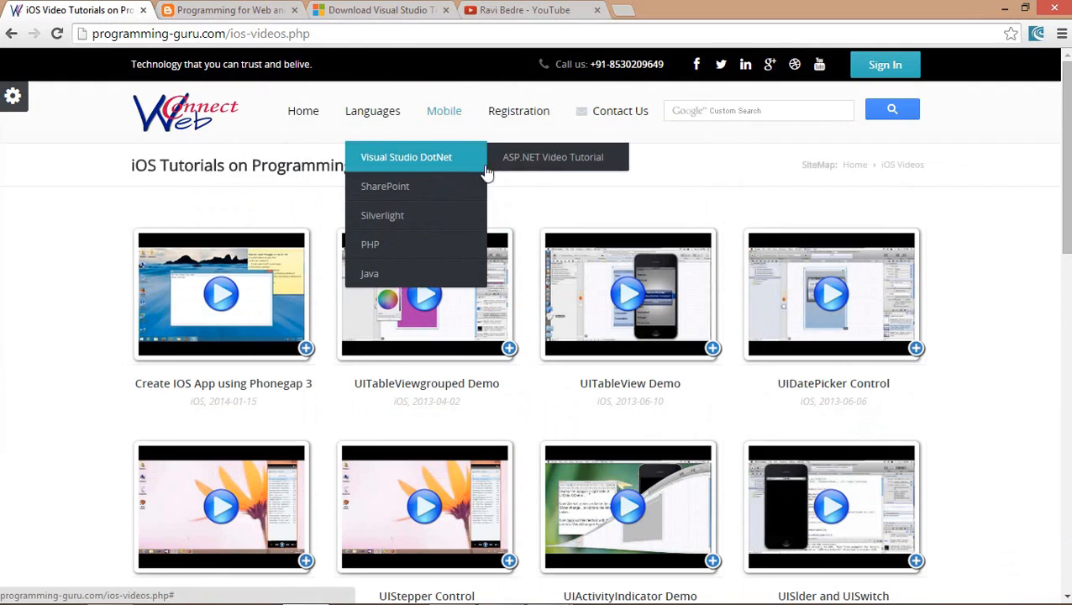
click(523, 163)
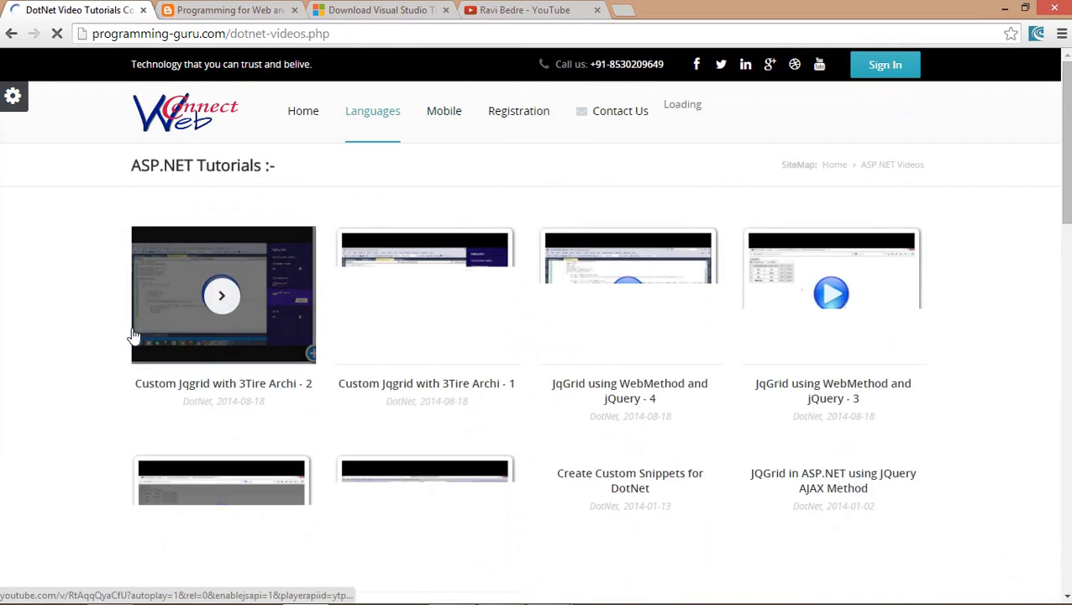
scroll(133, 335, down, 12)
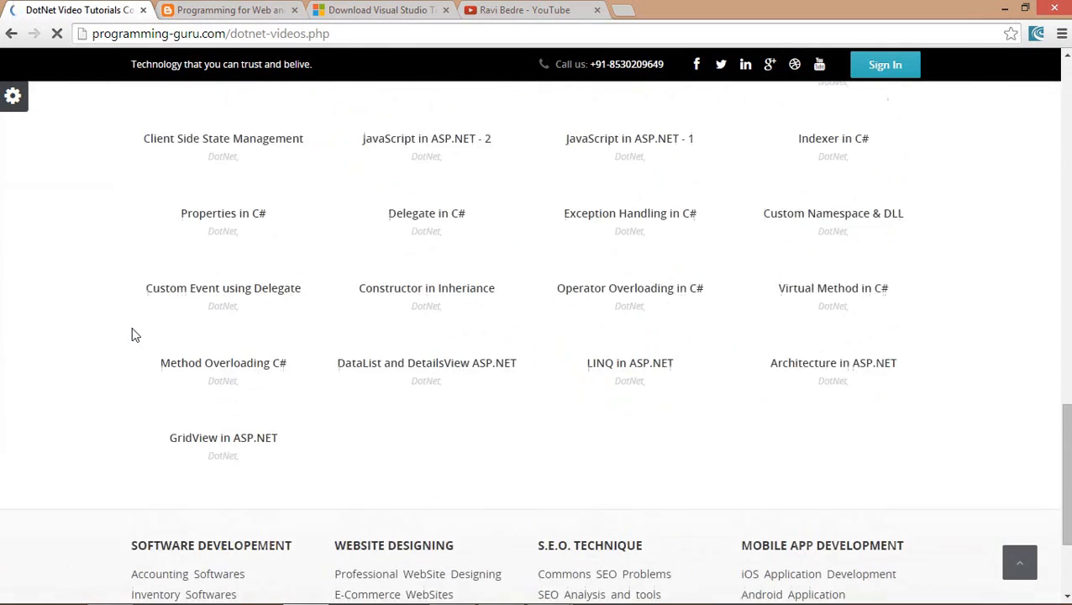
scroll(132, 335, down, 1)
scroll(133, 335, up, 8)
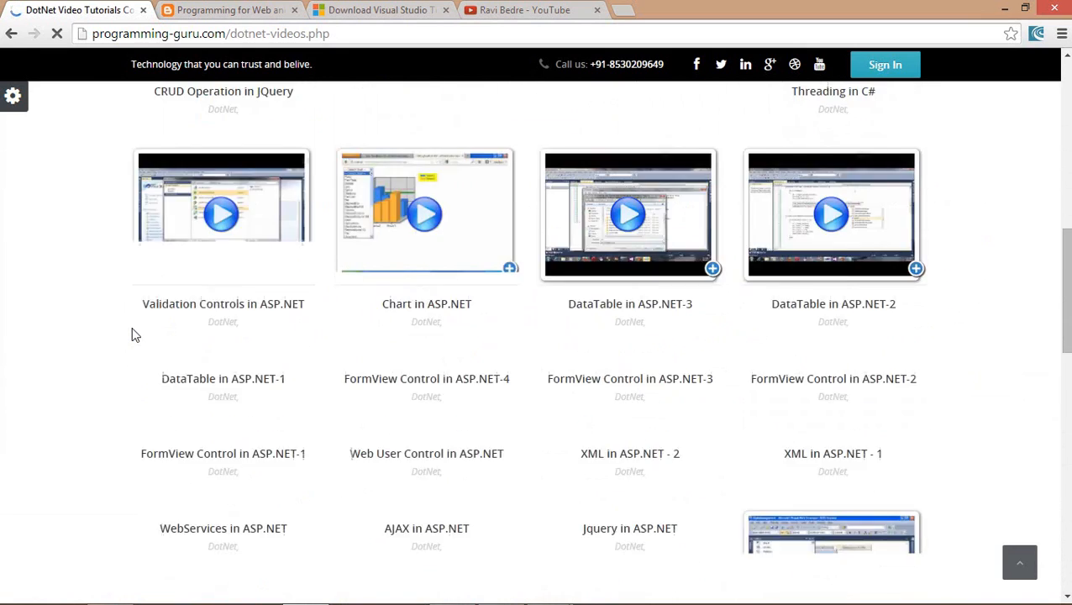
scroll(132, 335, up, 8)
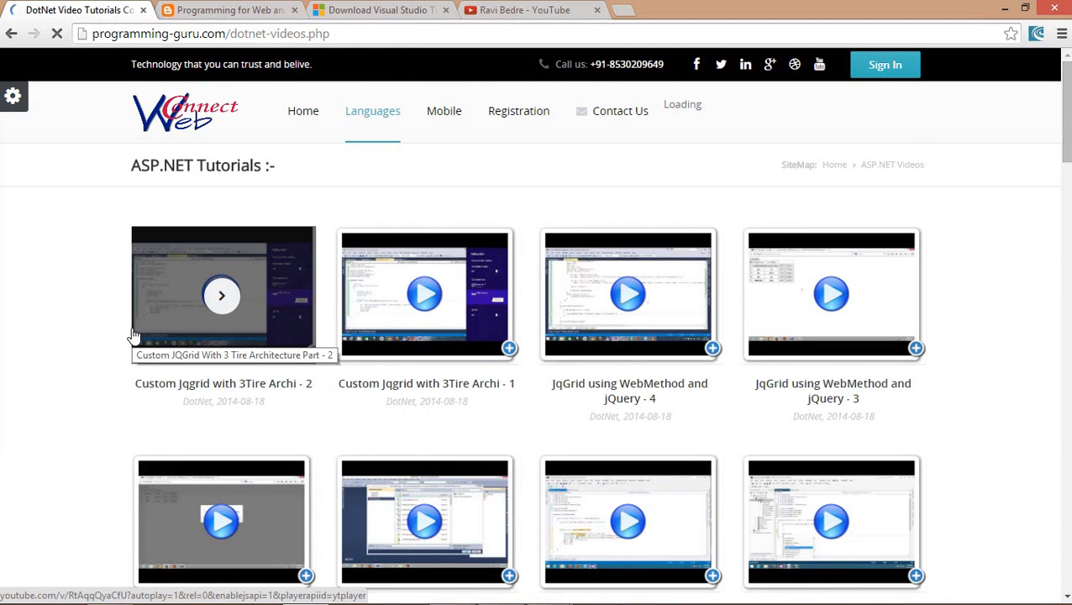
click(999, 8)
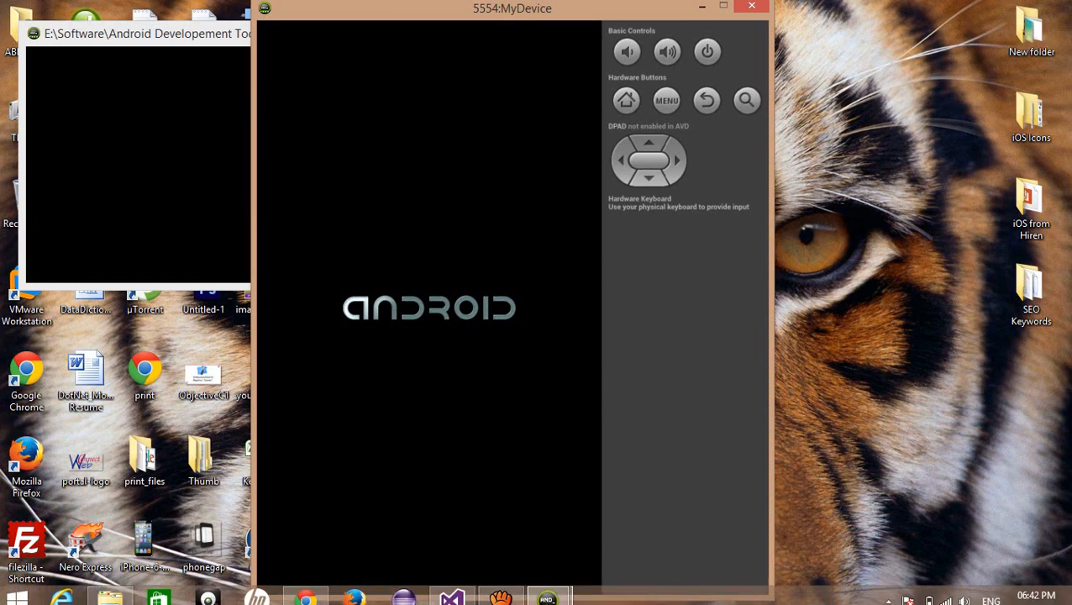
Clear away aTube Catcher and the adb.exe console to show 5554:MyDevice running the Hello World app
click(502, 588)
right_click(501, 588)
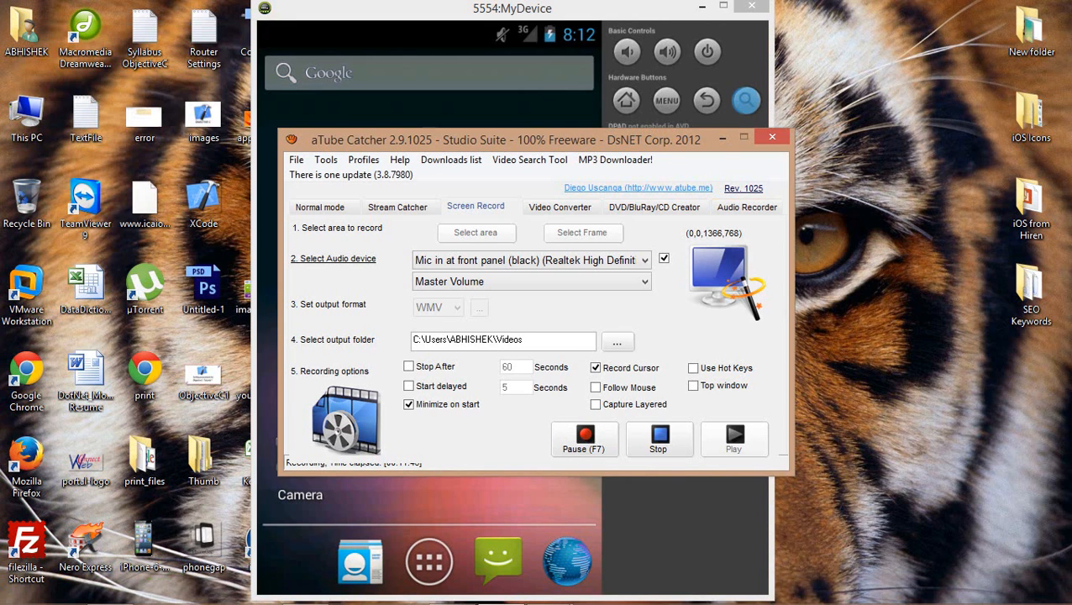
click(721, 138)
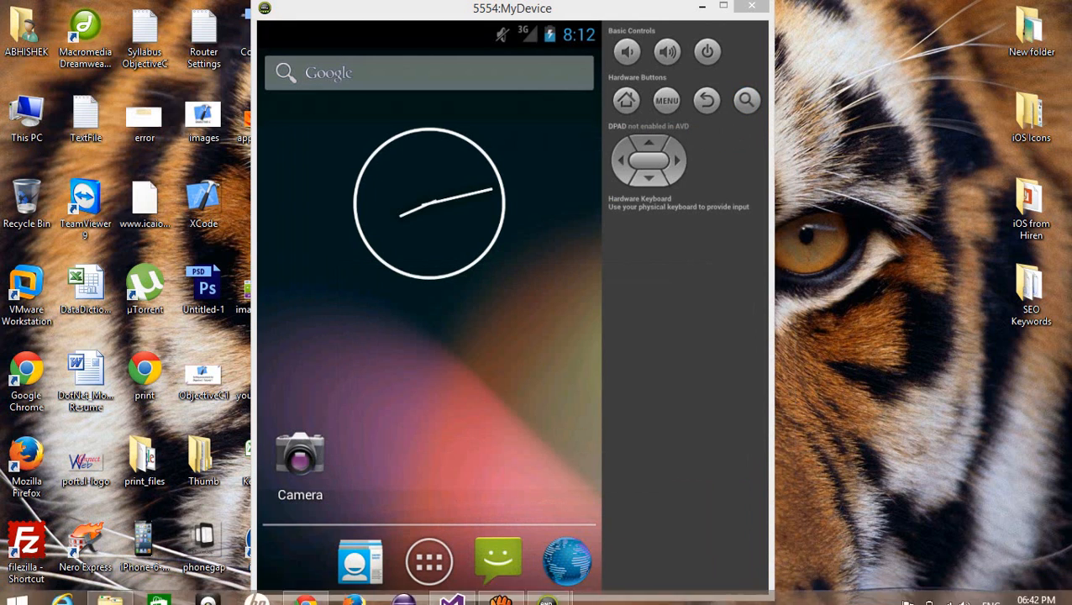
click(458, 592)
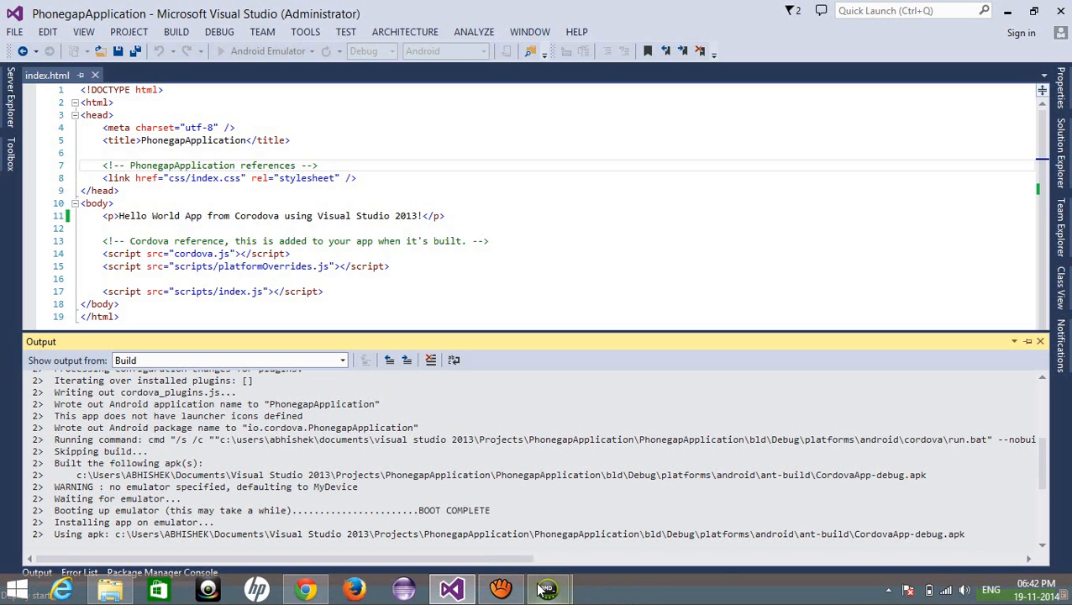
mouse_move(542, 571)
click(639, 508)
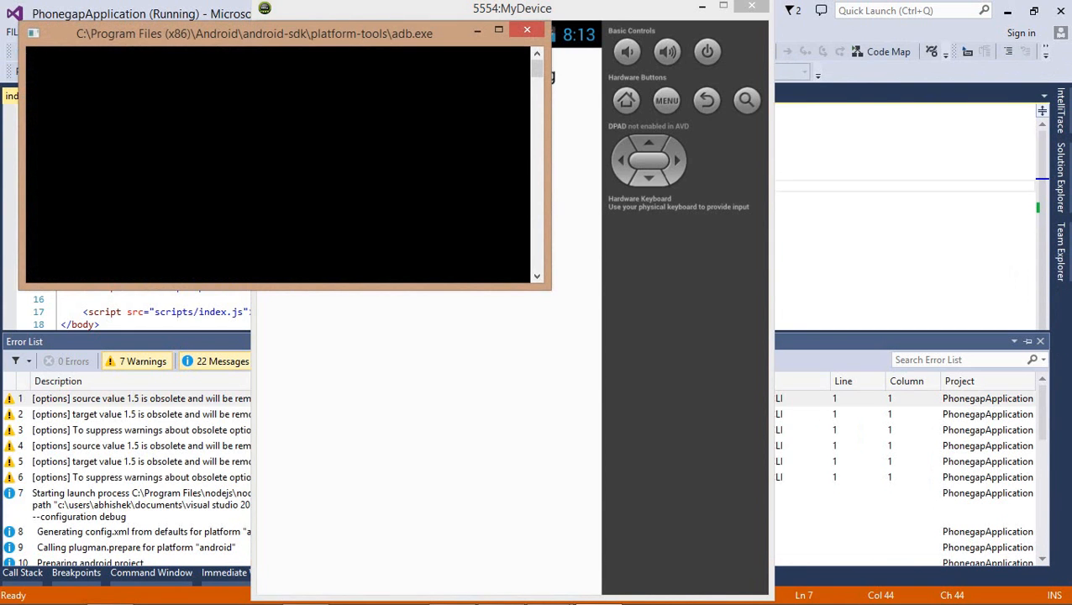
click(477, 31)
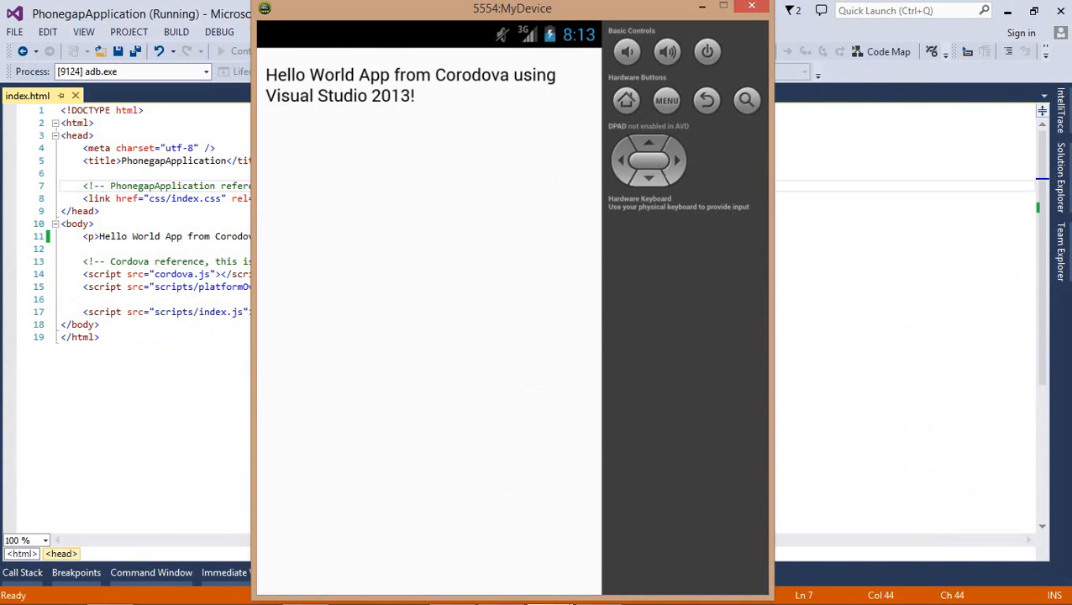
Rotate the emulator to landscape and back with Ctrl+F11, then minimize Visual Studio and restore aTube Catcher
key(ctrl+F11)
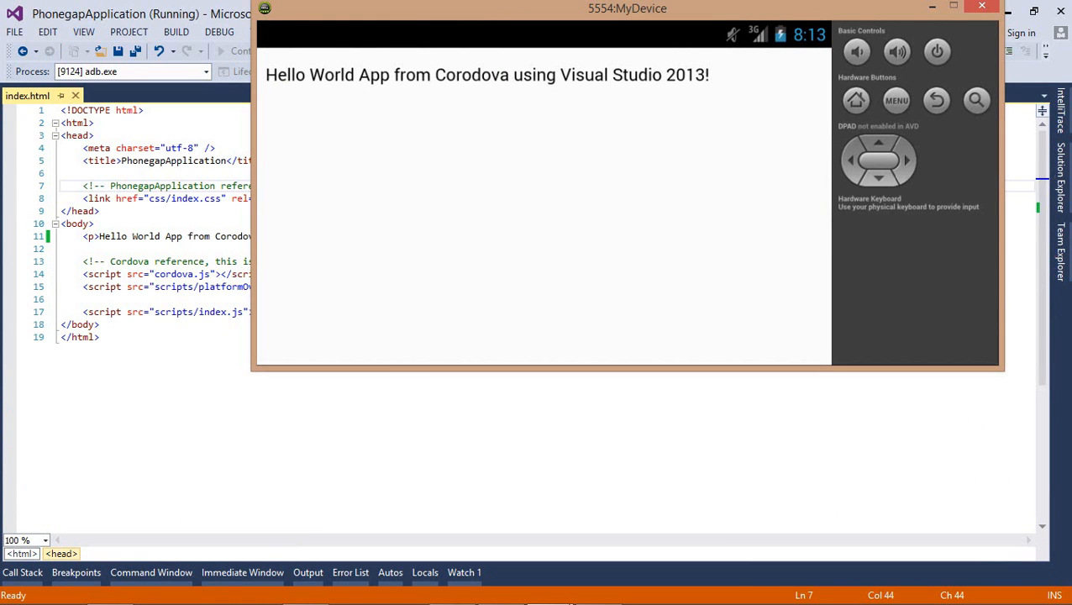
key(ctrl+F11)
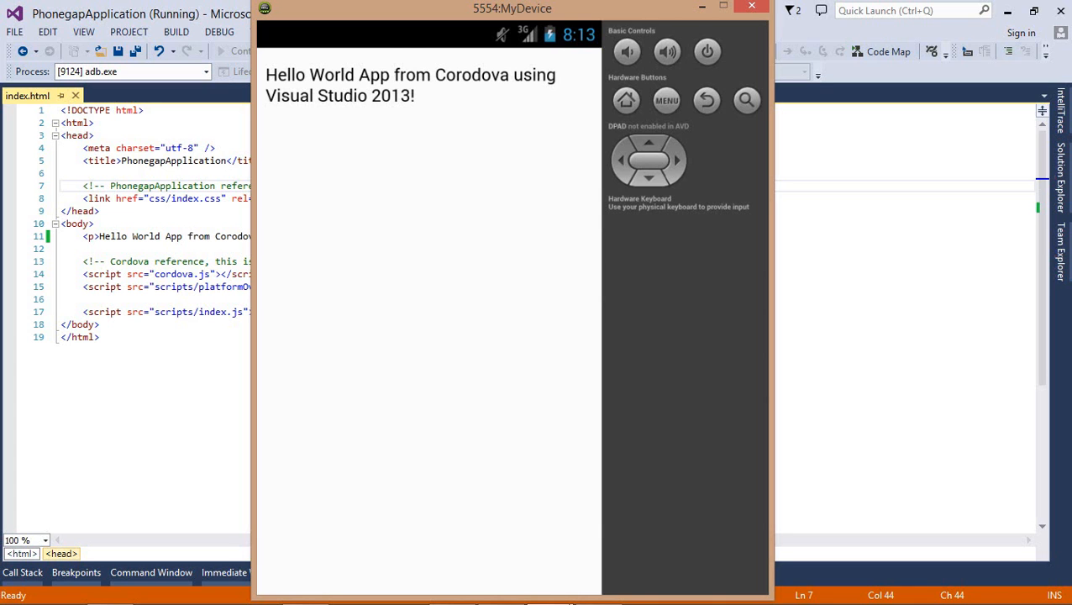
key(alt+Tab)
click(1008, 10)
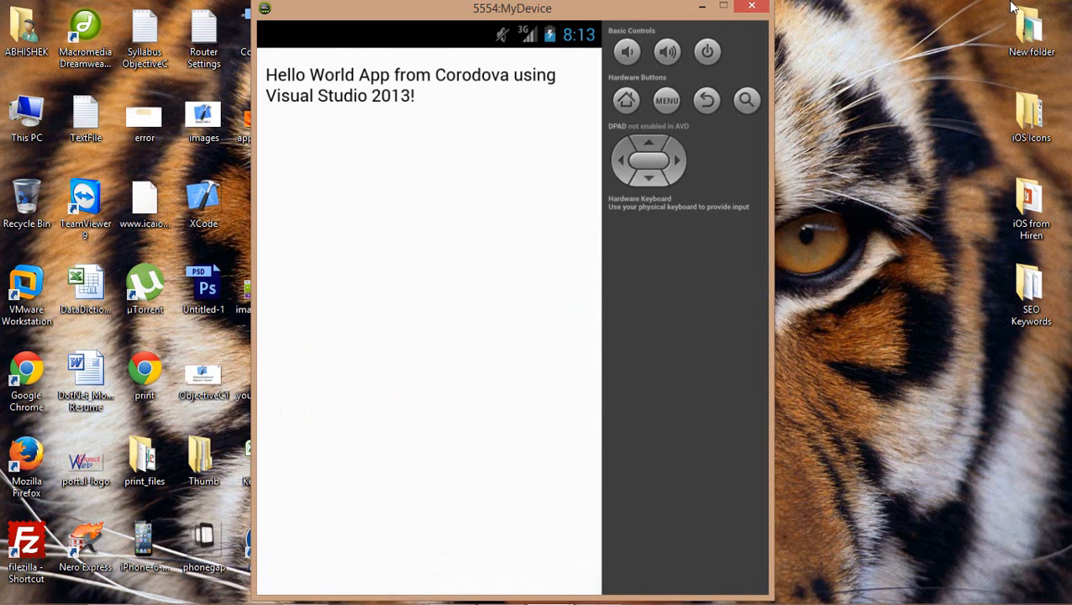
mouse_move(503, 594)
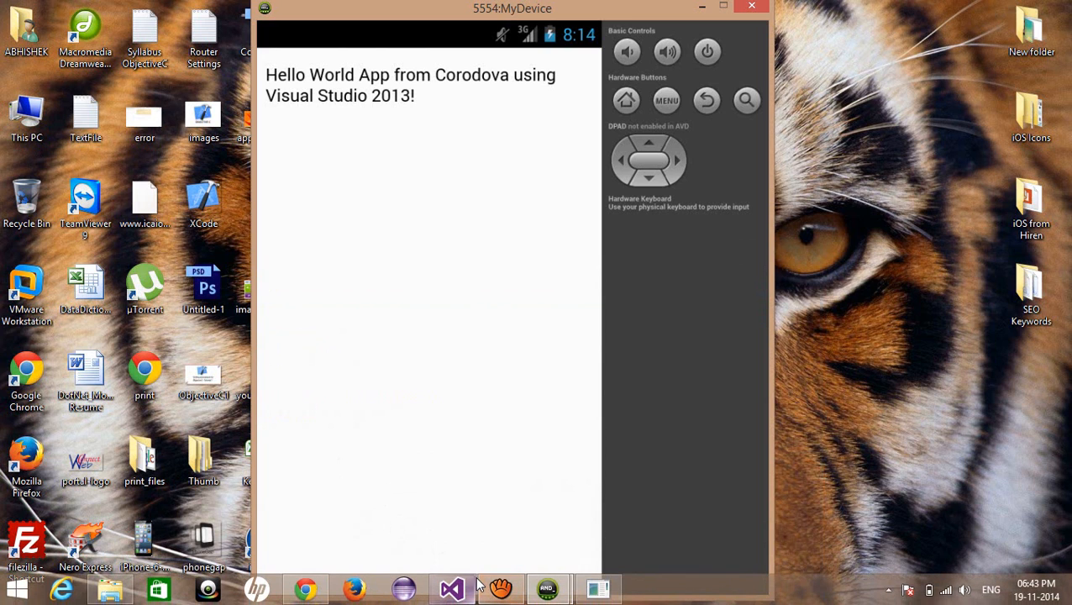
click(501, 589)
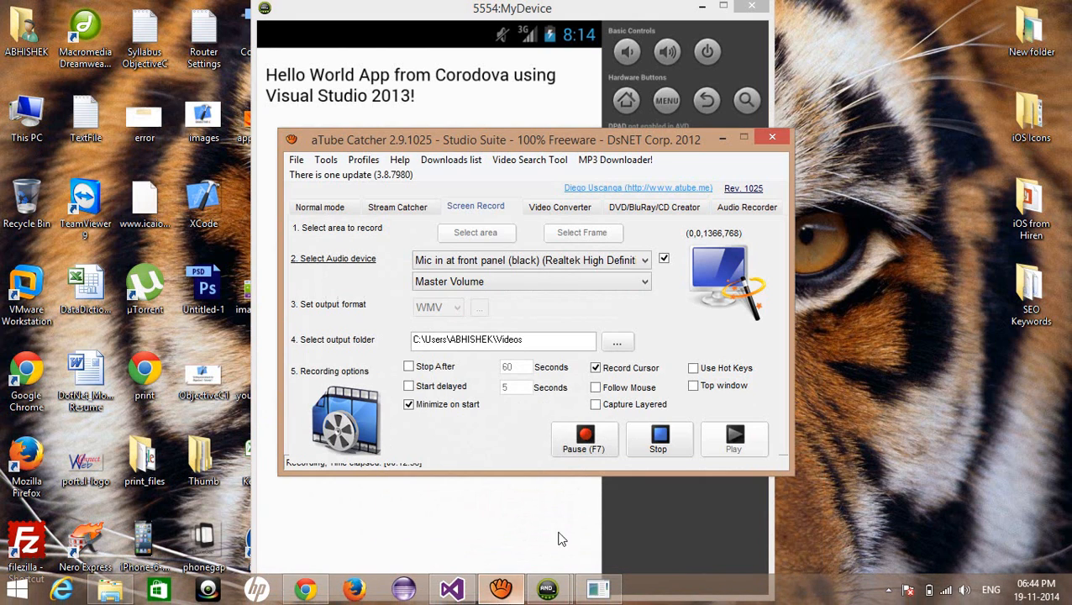